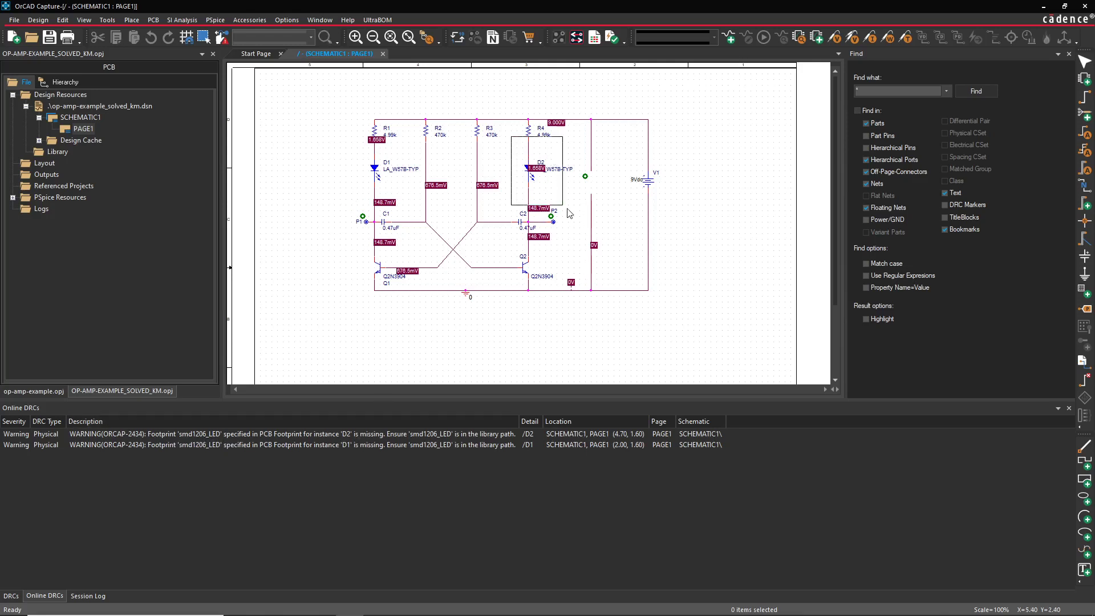
Step: Zoom in and jump to LED D2 from its missing smd1206_LED footprint warning
{"action": "scroll", "coordinate": [540, 199], "scroll_direction": "up", "scroll_amount": 4, "text": "ctrl"}
{"action": "double_click", "coordinate": [207, 435]}
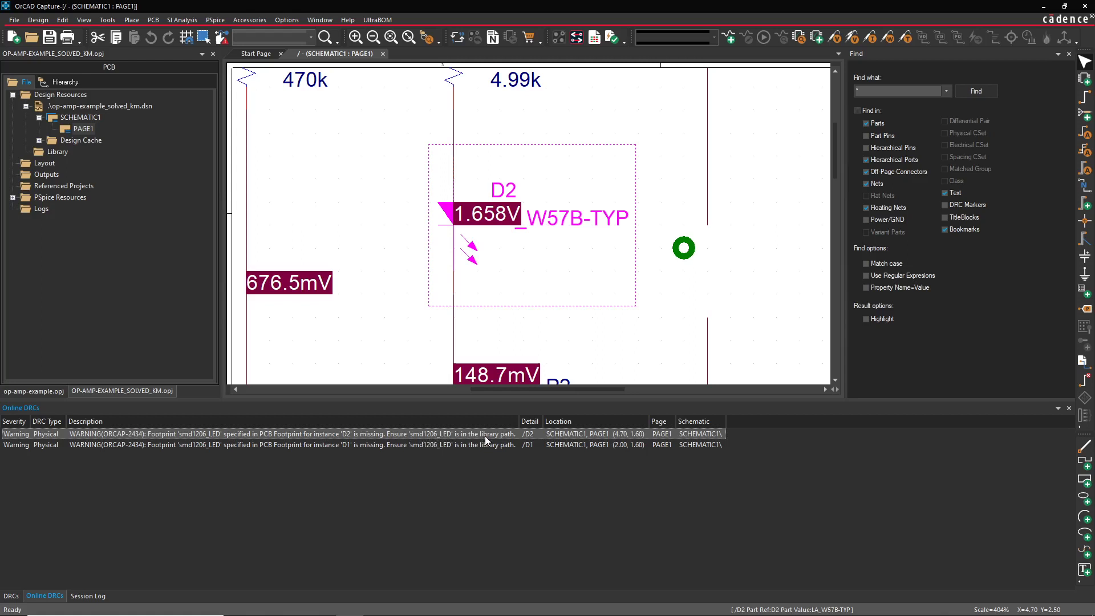
Step: Deselect D2, zoom out to the full schematic, and show the Session Log's 'Could not find' messages
{"action": "left_click", "coordinate": [772, 252]}
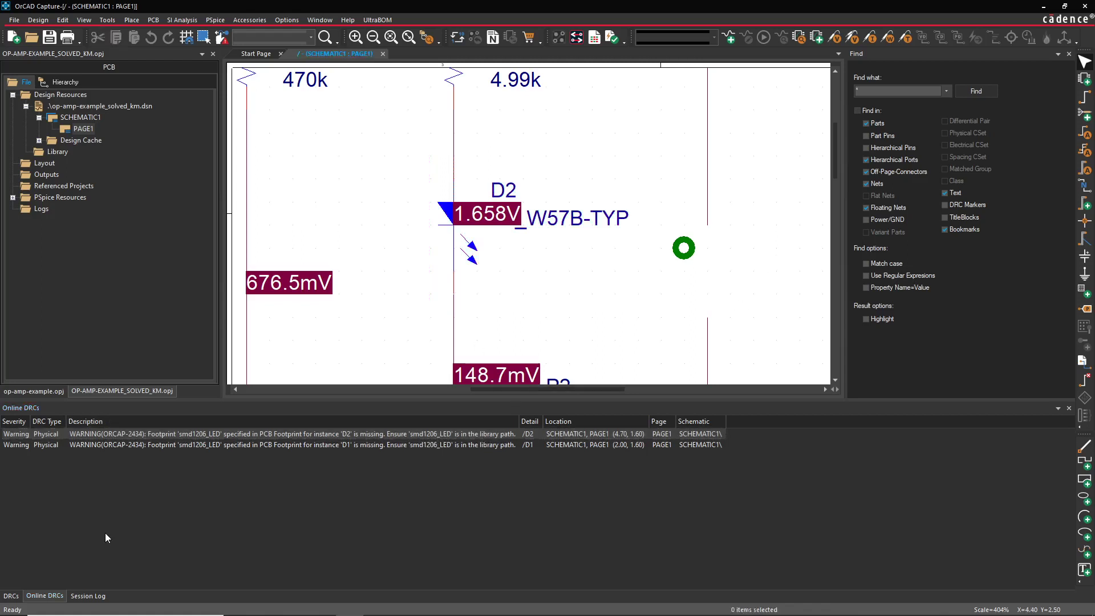
{"action": "left_click", "coordinate": [95, 596]}
{"action": "left_click", "coordinate": [224, 517]}
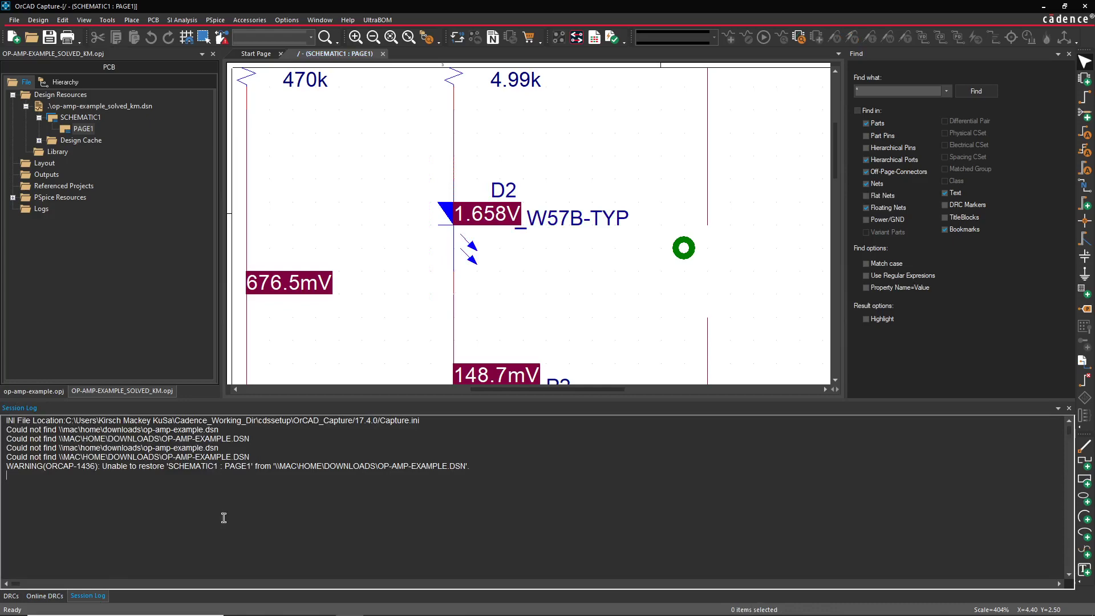
{"action": "left_click", "coordinate": [319, 226]}
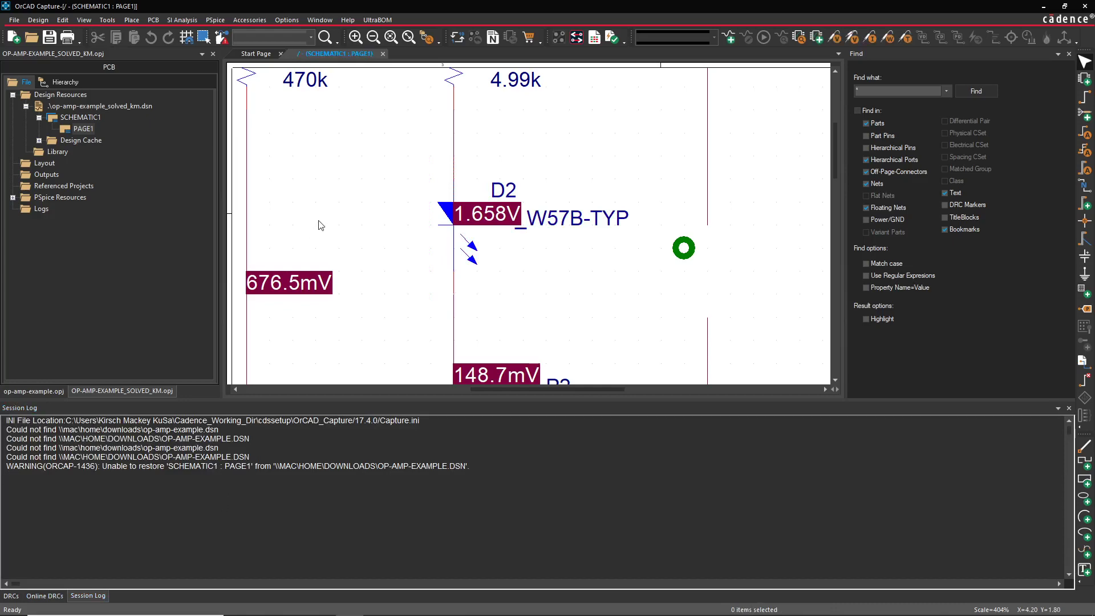
{"action": "key", "text": "o"}
{"action": "key", "text": "o"}
{"action": "left_click", "coordinate": [44, 595]}
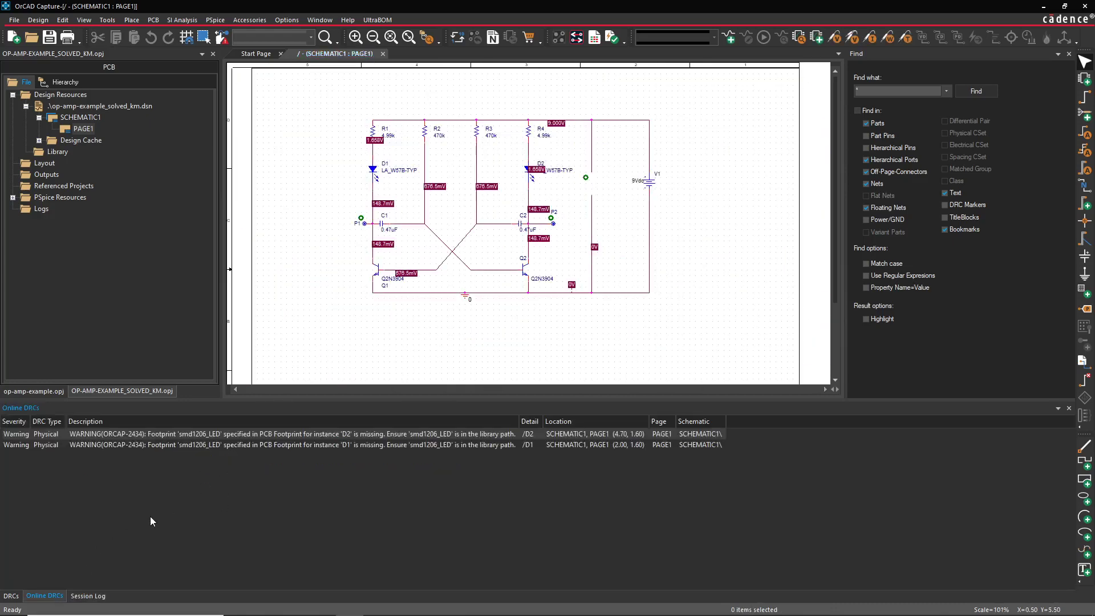
{"action": "left_click", "coordinate": [88, 596]}
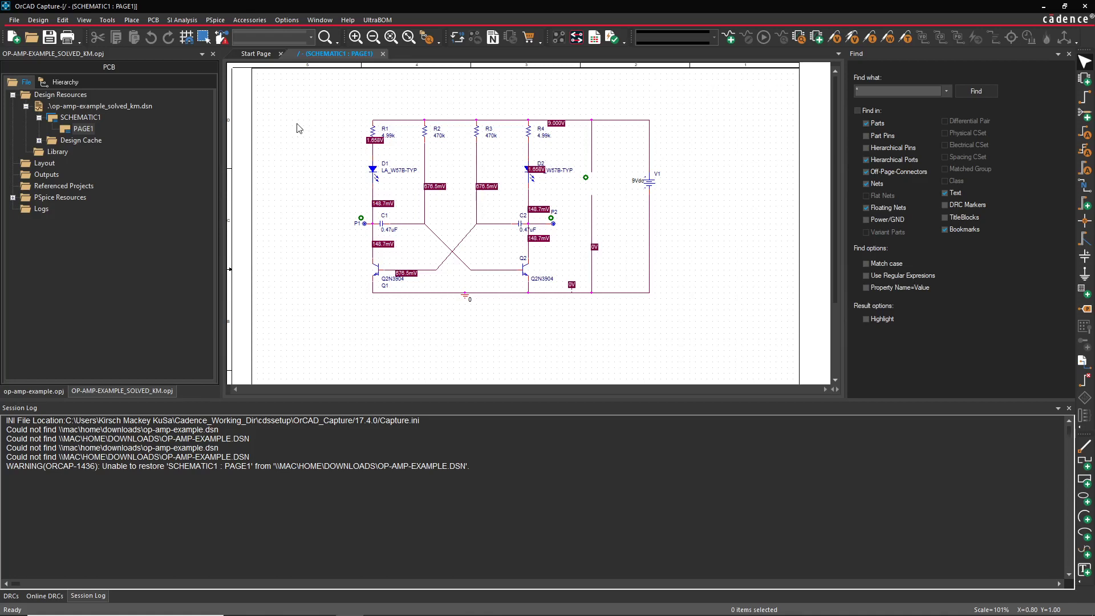
Step: Create the PCB Editor netlist in a new allegro output directory
{"action": "left_click", "coordinate": [108, 20]}
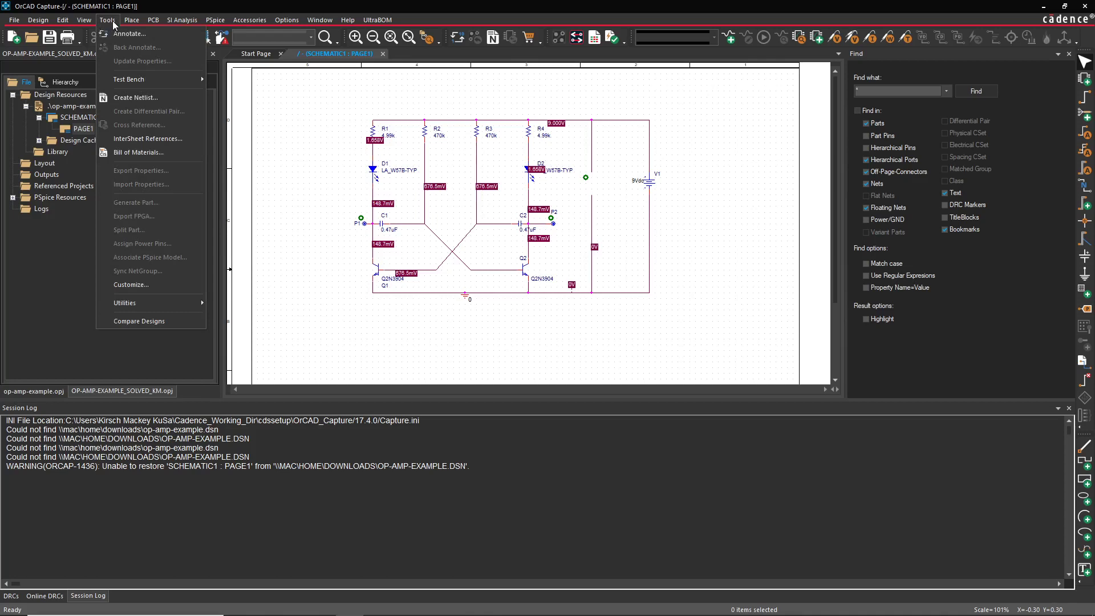
{"action": "left_click", "coordinate": [152, 97]}
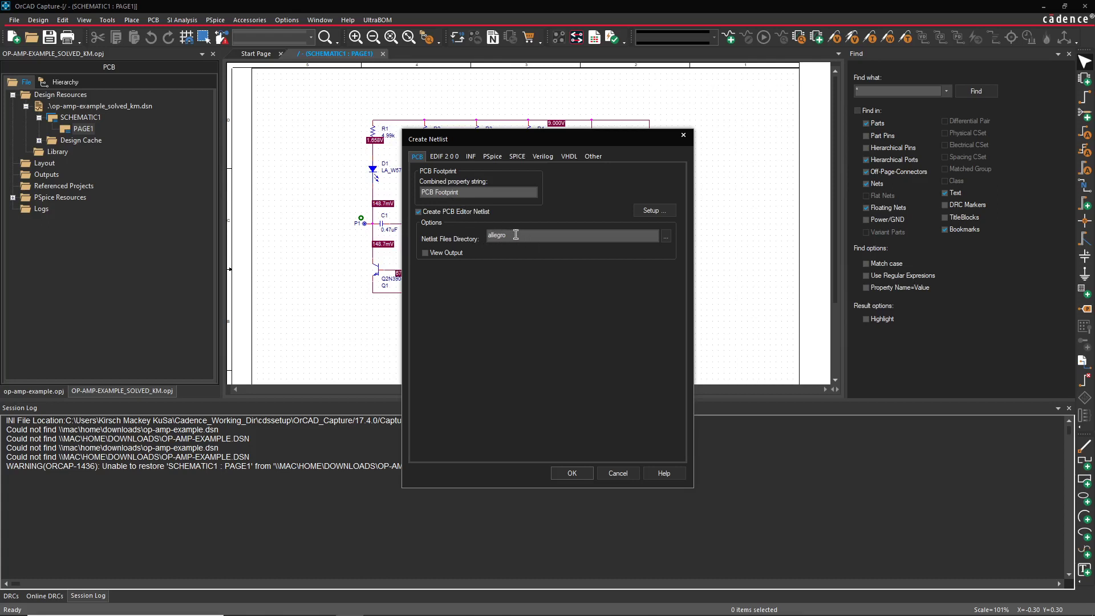
{"action": "left_click", "coordinate": [562, 473]}
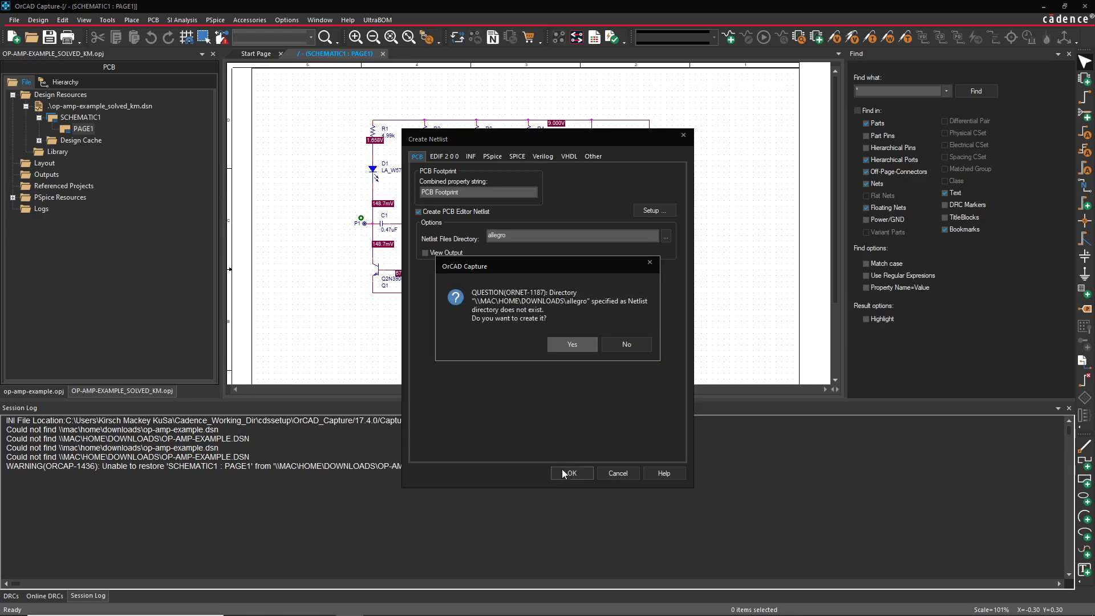
{"action": "left_click", "coordinate": [571, 344]}
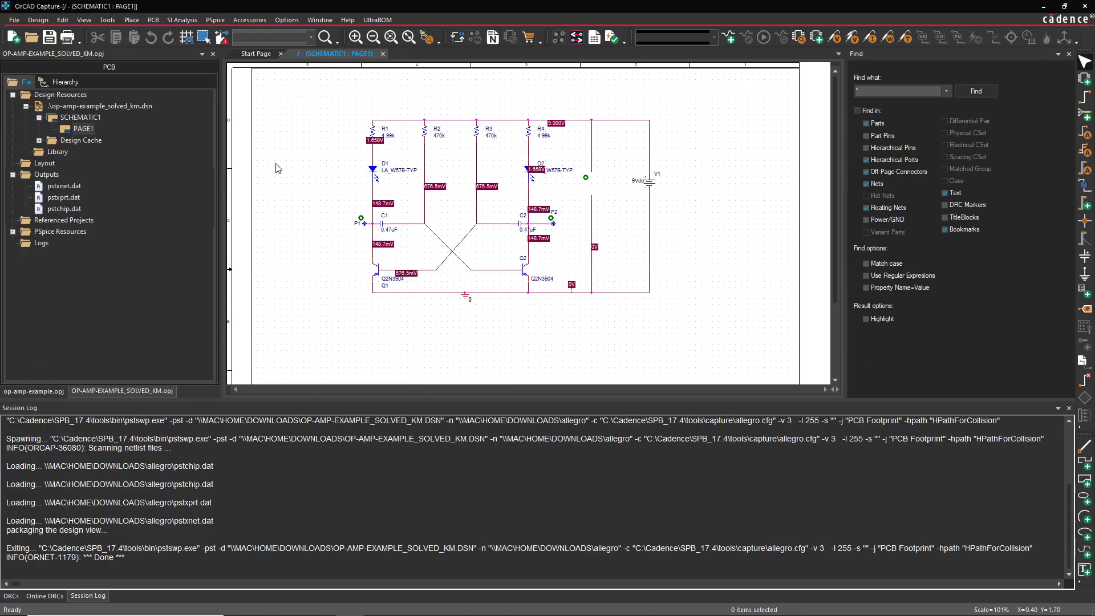
Step: Review the netlist log output and recheck the Online DRC warnings
{"action": "left_click", "coordinate": [236, 501]}
{"action": "scroll", "coordinate": [236, 501], "scroll_direction": "up", "scroll_amount": 1}
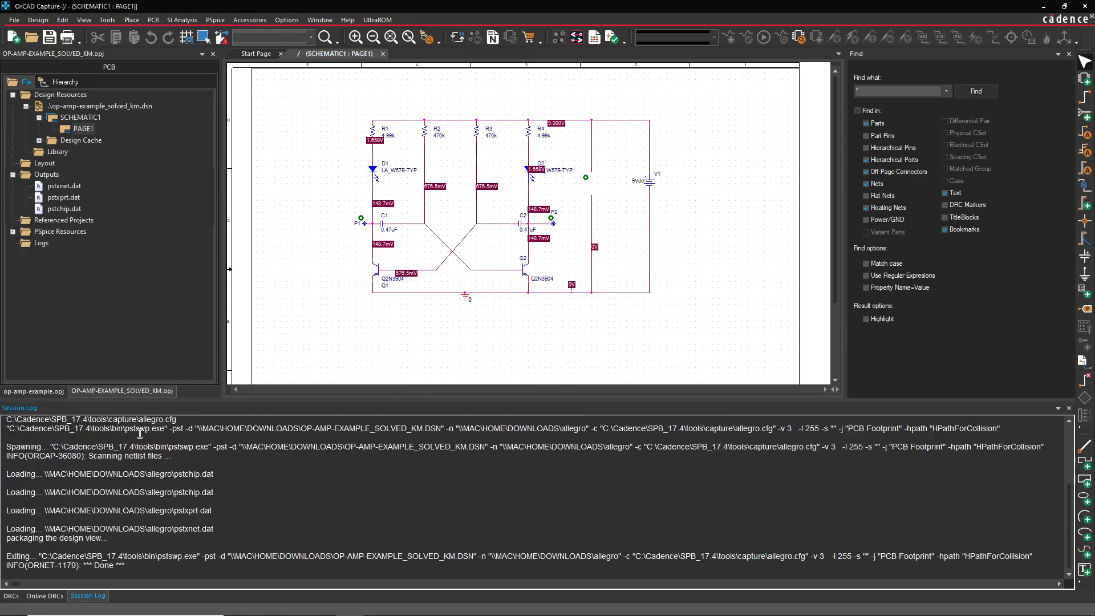
{"action": "left_click", "coordinate": [135, 391]}
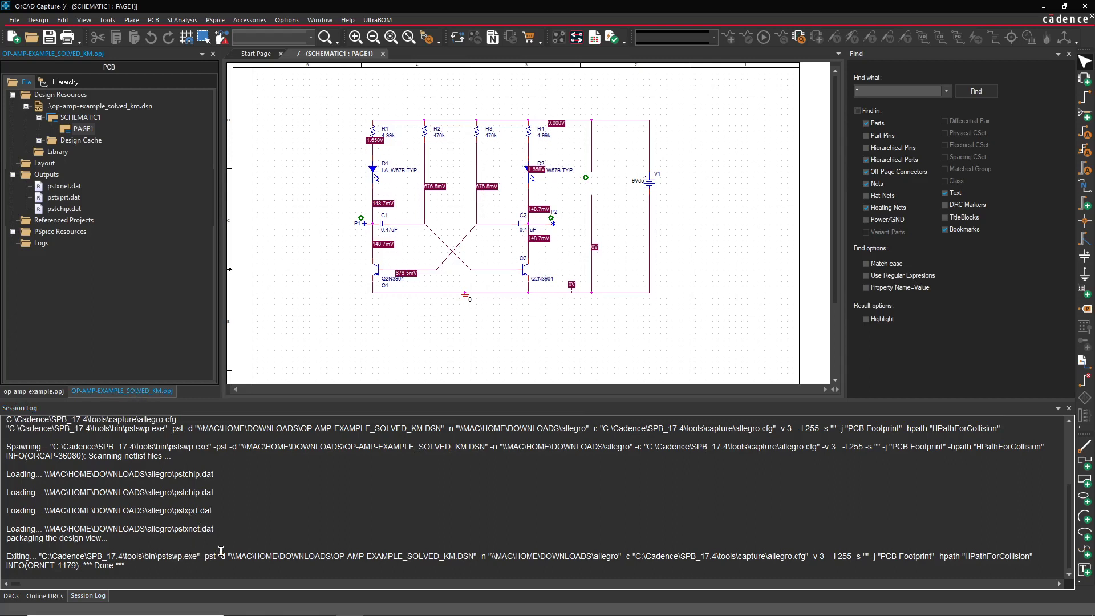
{"action": "scroll", "coordinate": [225, 545], "scroll_direction": "up", "scroll_amount": 4}
{"action": "left_click", "coordinate": [45, 596]}
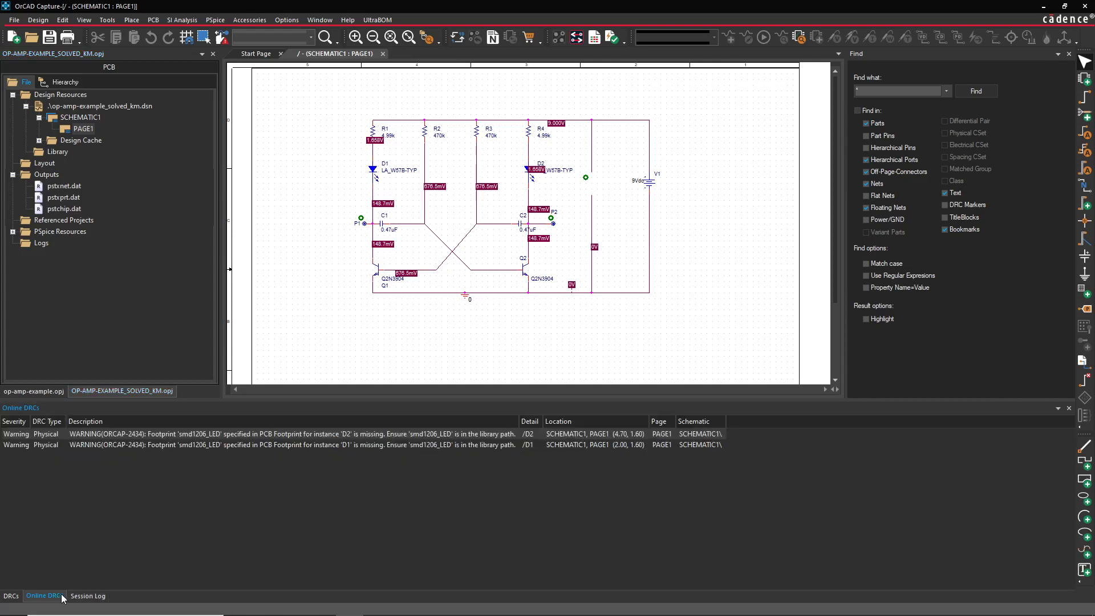
{"action": "left_click", "coordinate": [86, 596]}
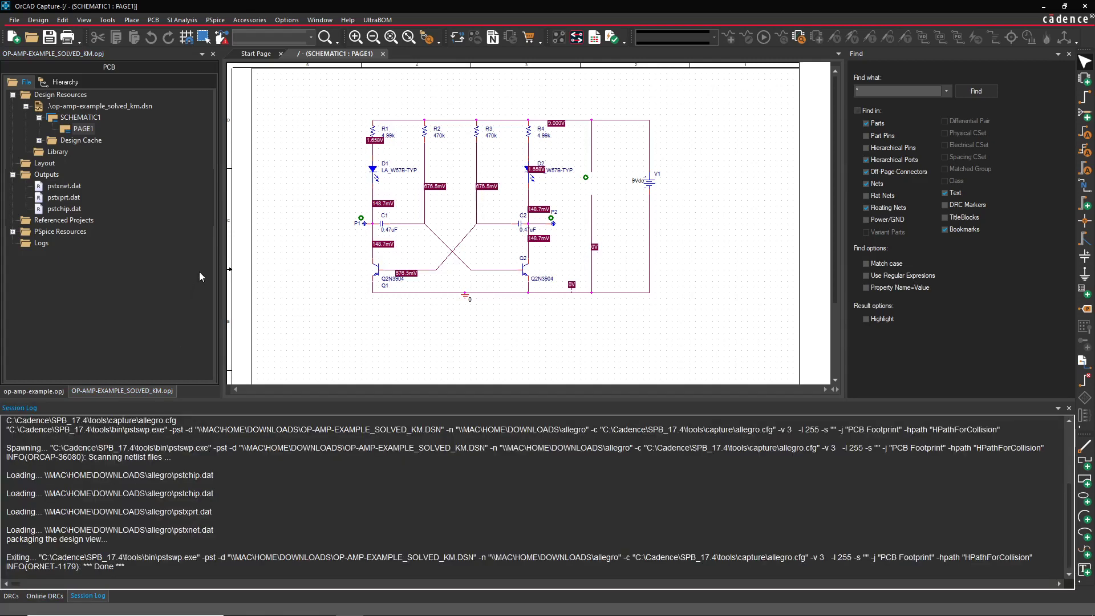
Step: Create board OP-AMP-EXAMPLE_SOLVED_KM.brd in the allegro folder and open it in PCB Designer Professional w/PSpice
{"action": "left_click", "coordinate": [154, 20]}
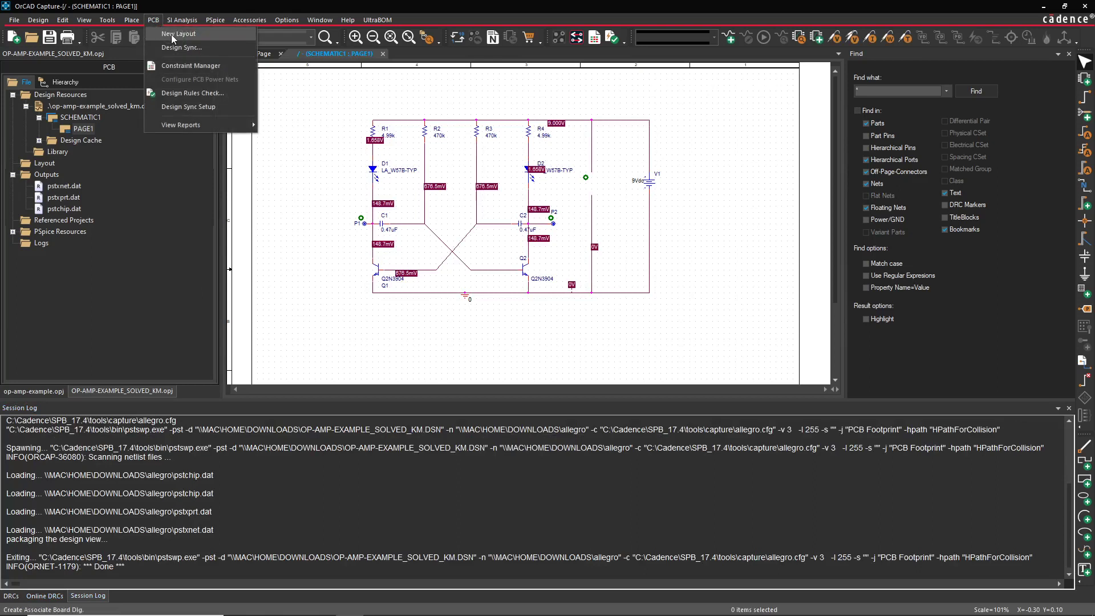
{"action": "left_click", "coordinate": [171, 34]}
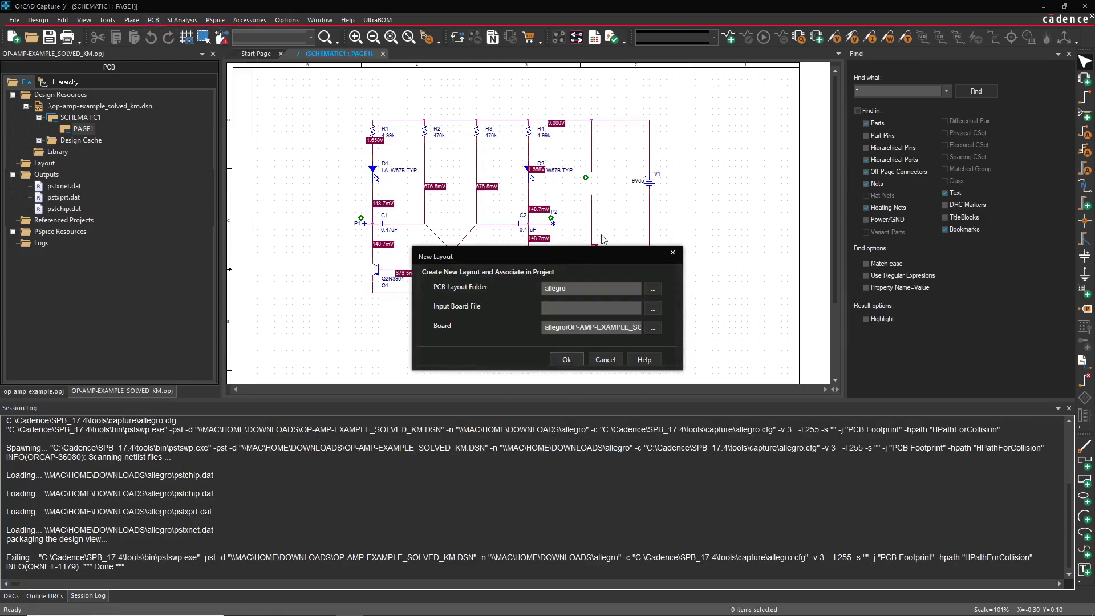
{"action": "double_click", "coordinate": [604, 327]}
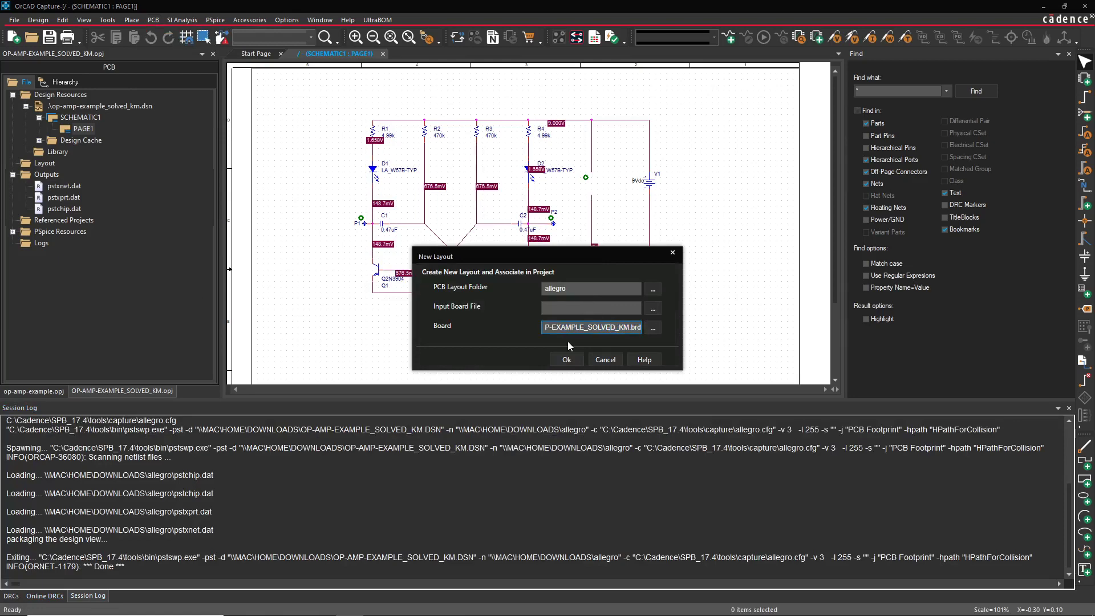
{"action": "left_click", "coordinate": [566, 359]}
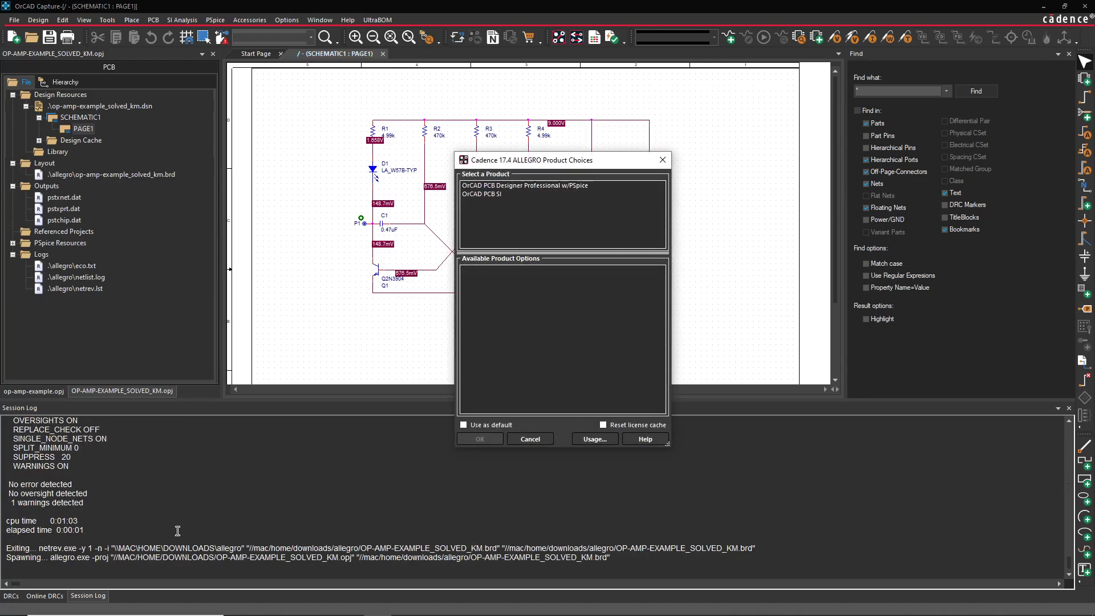
{"action": "double_click", "coordinate": [574, 184]}
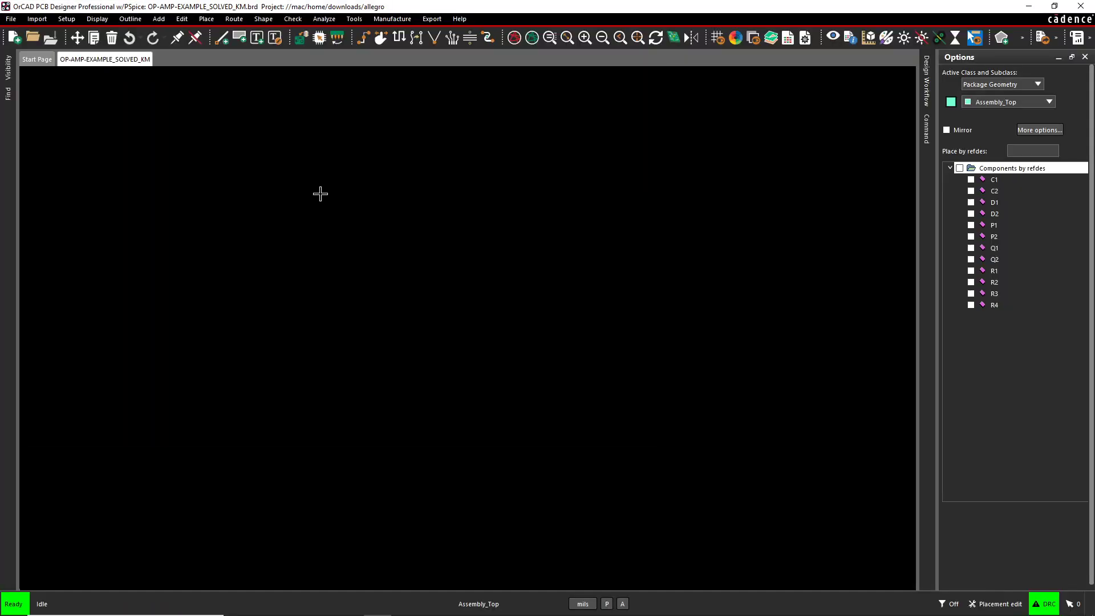
Step: Manually place C1, C2 and connector P1 on the board, skipping D2
{"action": "left_click", "coordinate": [206, 18]}
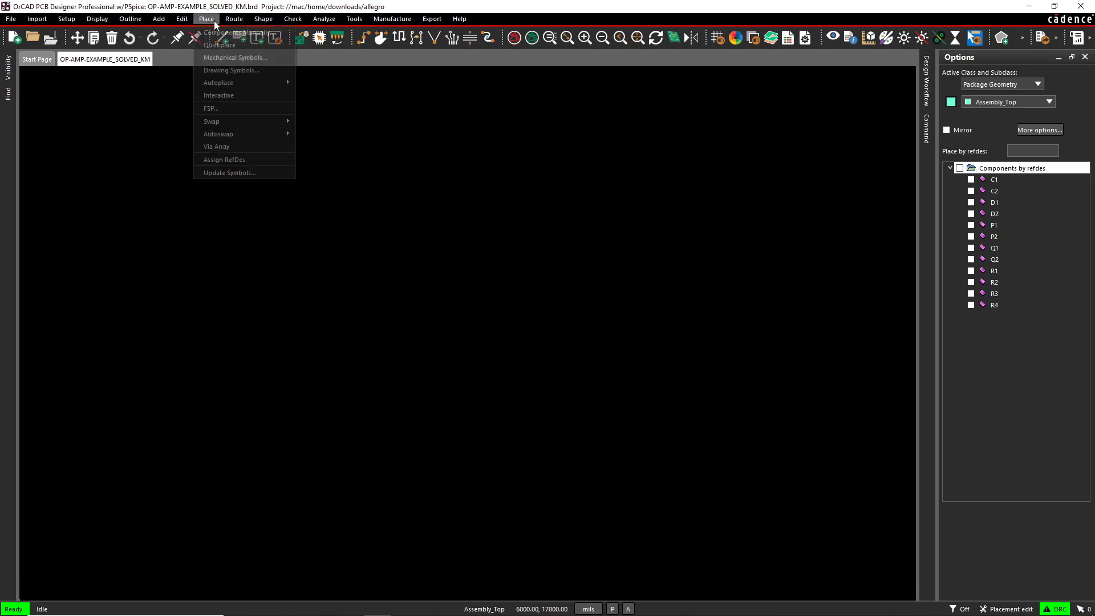
{"action": "left_click", "coordinate": [212, 29]}
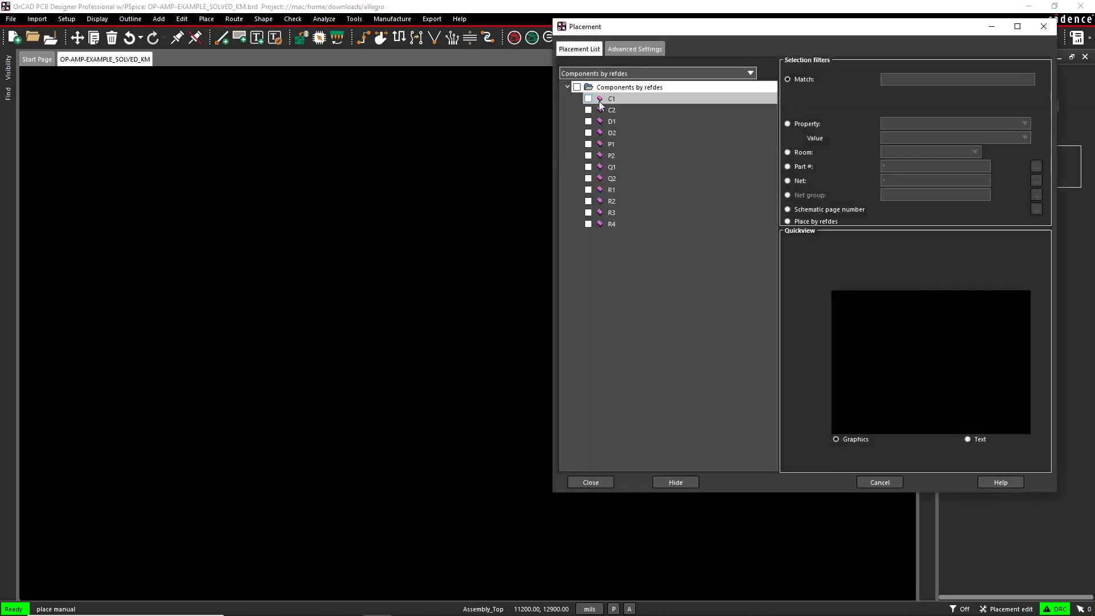
{"action": "left_click", "coordinate": [588, 98]}
{"action": "scroll", "coordinate": [342, 356], "scroll_direction": "up", "scroll_amount": 3}
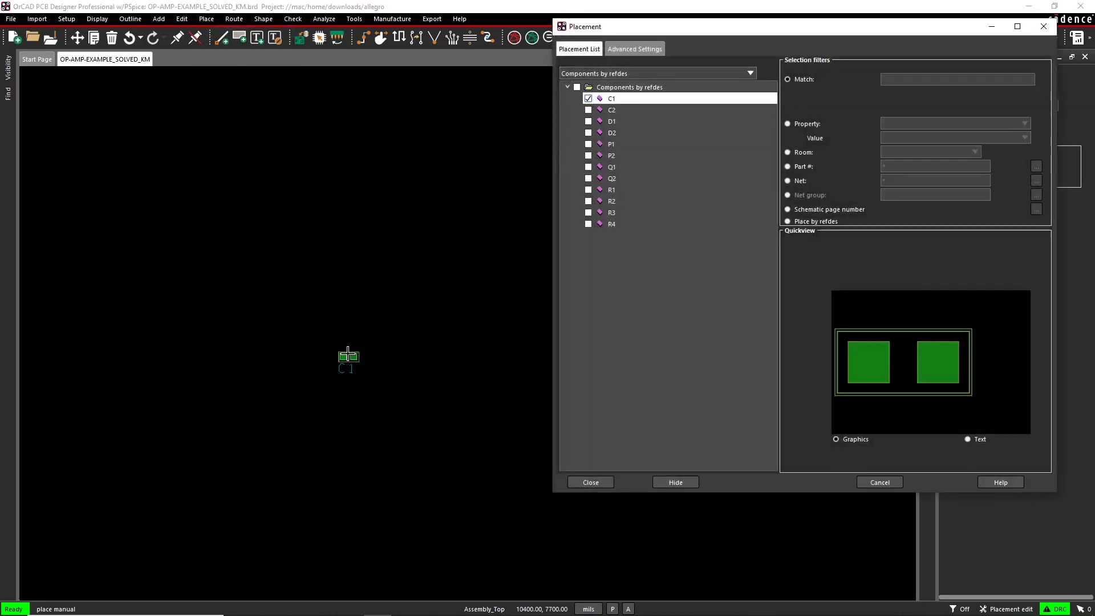
{"action": "left_click", "coordinate": [293, 273]}
{"action": "left_click", "coordinate": [588, 109]}
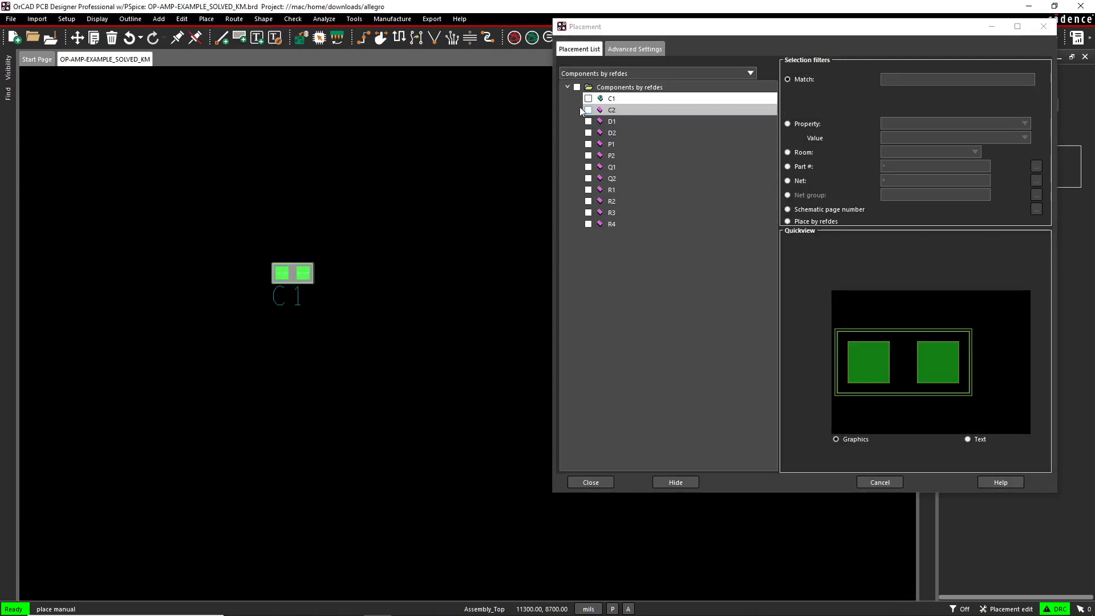
{"action": "left_click", "coordinate": [407, 248]}
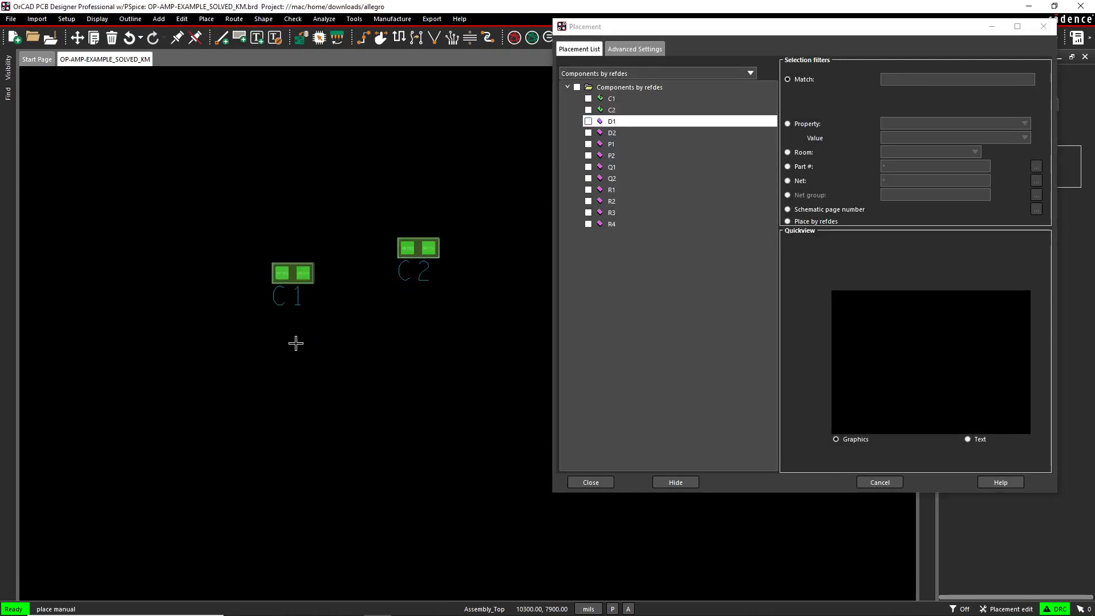
{"action": "left_click", "coordinate": [588, 132]}
{"action": "left_click", "coordinate": [588, 132]}
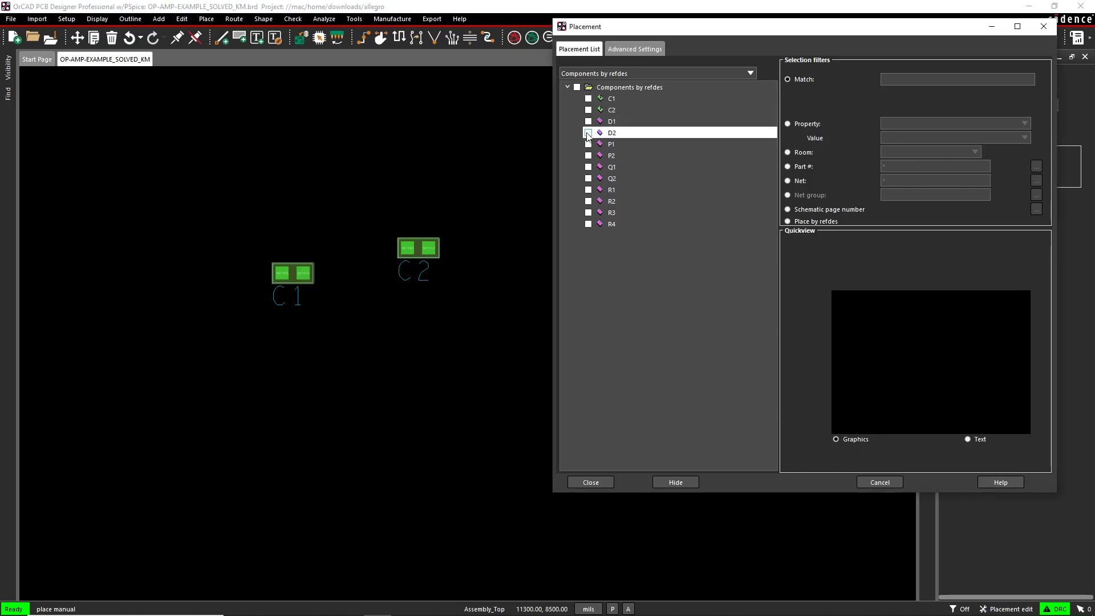
{"action": "left_click", "coordinate": [588, 144]}
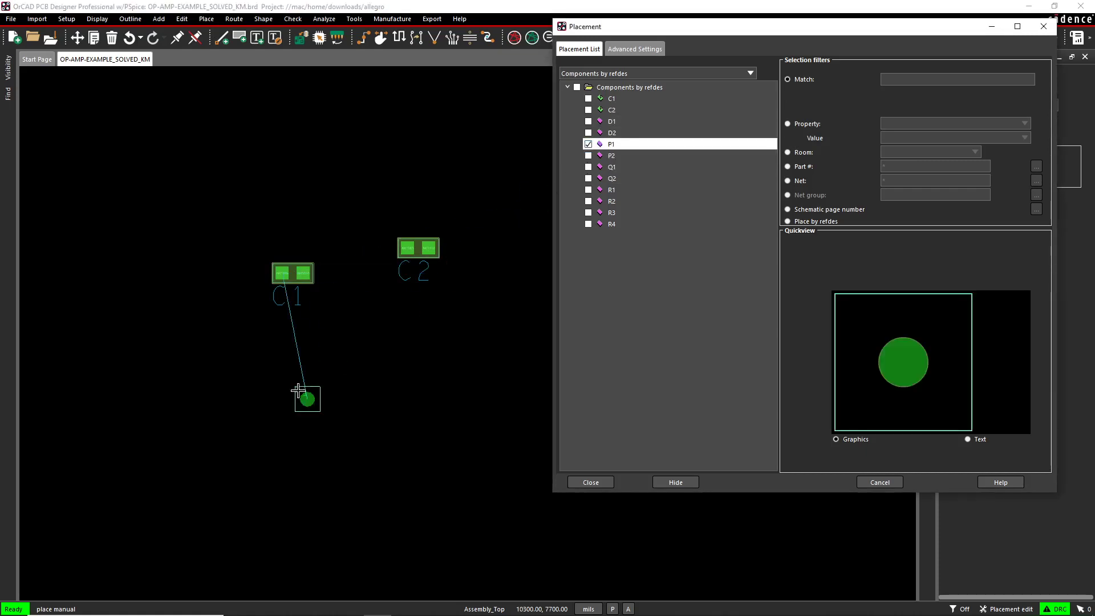
{"action": "left_click", "coordinate": [307, 323]}
Step: Place all remaining parts except D2: C1, C2, connectors, Q1, Q2 and R1–R4
{"action": "left_click", "coordinate": [576, 86]}
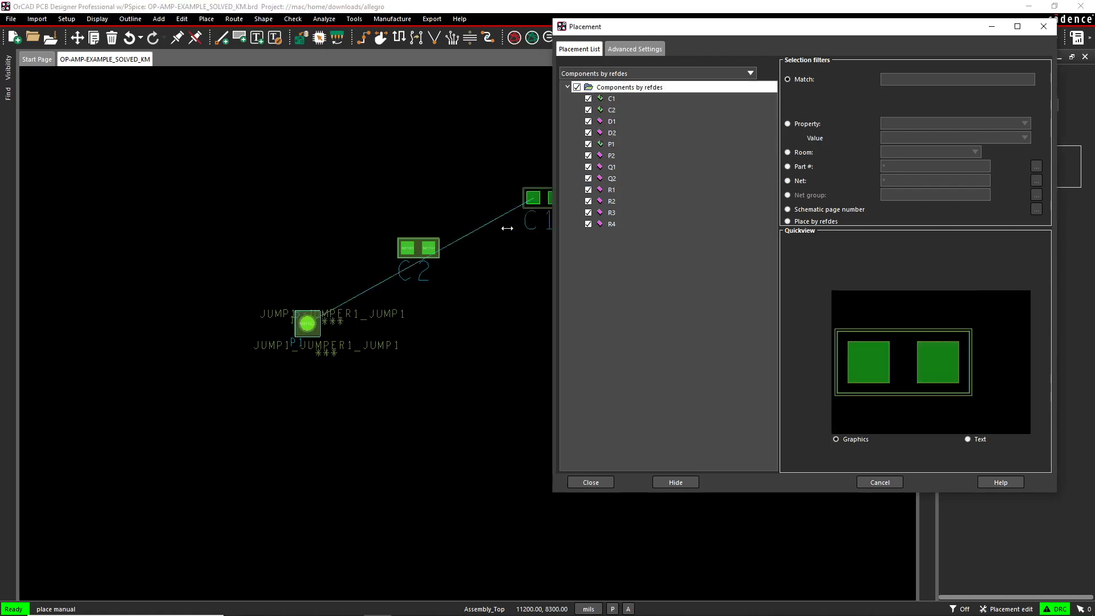
{"action": "left_click", "coordinate": [329, 424]}
{"action": "left_click", "coordinate": [429, 424]}
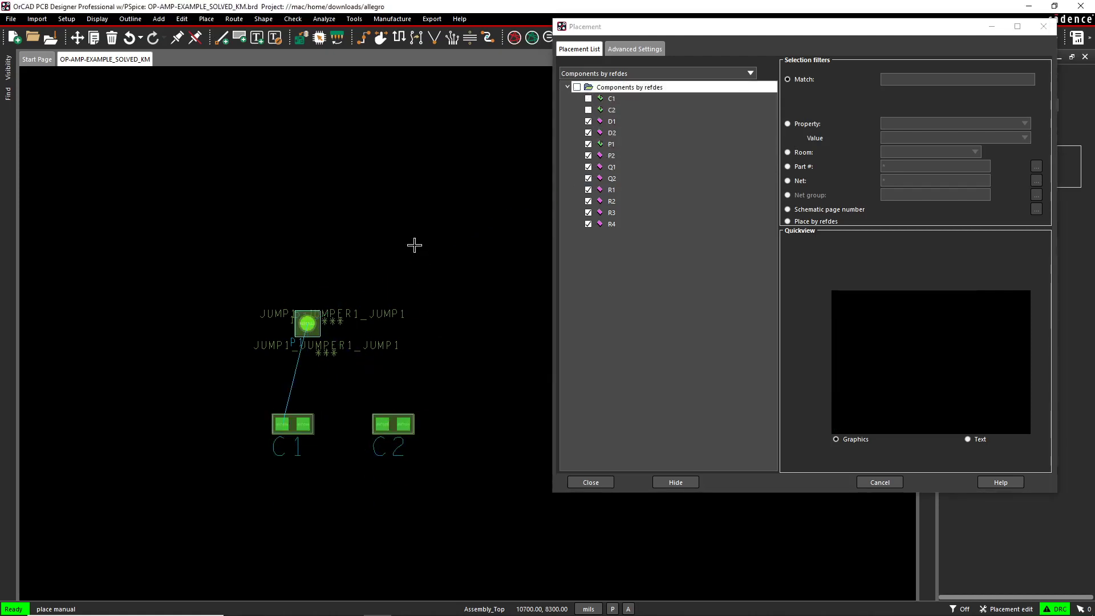
{"action": "left_click", "coordinate": [589, 133]}
{"action": "left_click", "coordinate": [307, 323]}
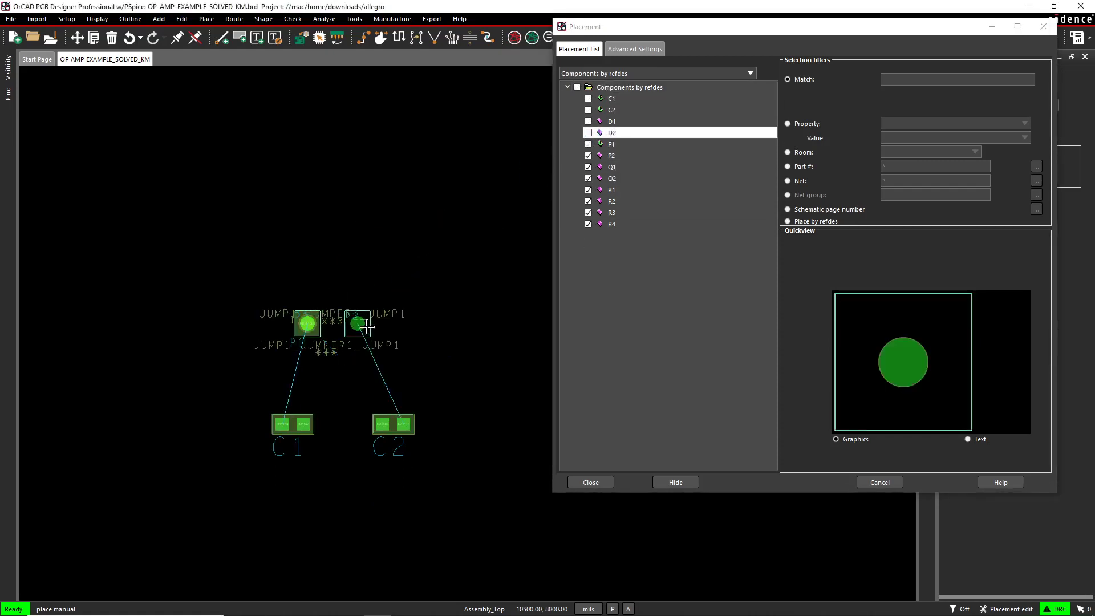
{"action": "left_click", "coordinate": [383, 323]}
{"action": "left_click", "coordinate": [407, 246]}
{"action": "left_click", "coordinate": [298, 232]}
{"action": "left_click", "coordinate": [239, 242]}
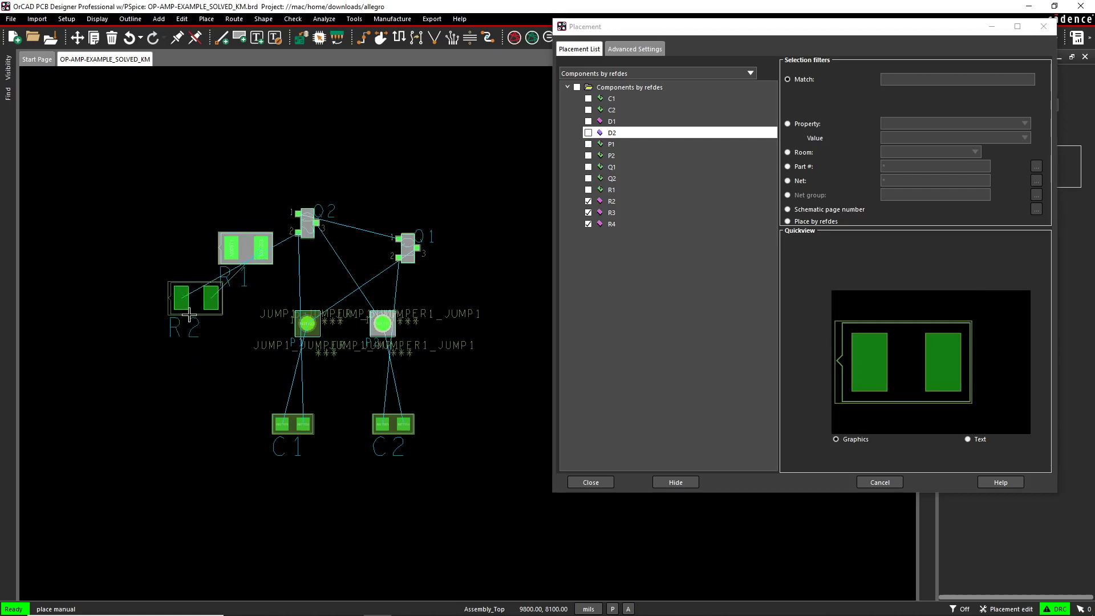
{"action": "left_click", "coordinate": [187, 369]}
{"action": "left_click", "coordinate": [187, 494]}
{"action": "left_click", "coordinate": [339, 494]}
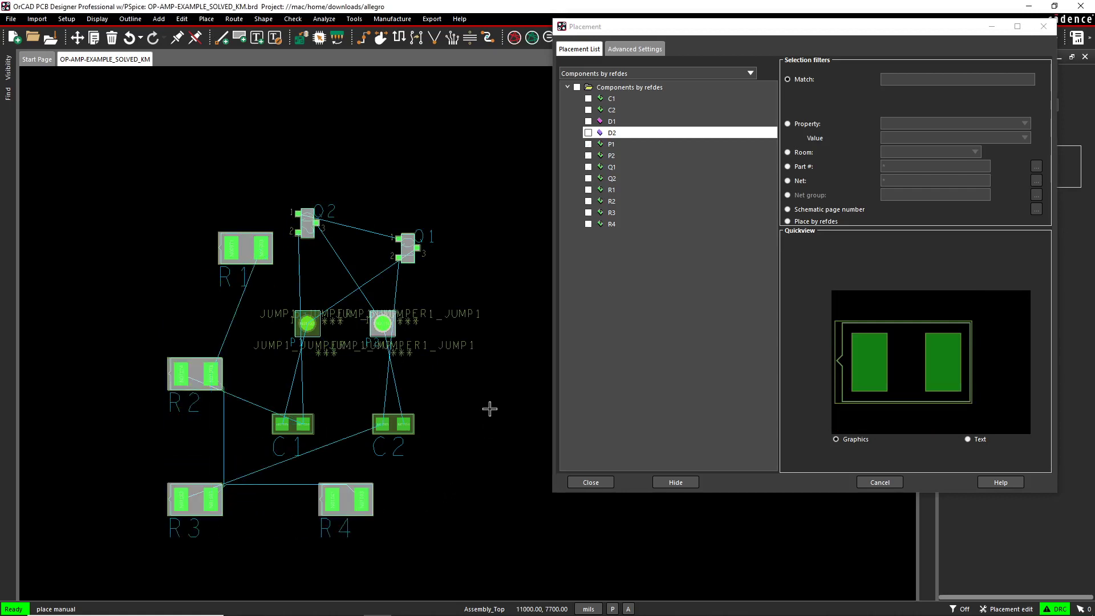
{"action": "left_click", "coordinate": [592, 482]}
{"action": "right_click", "coordinate": [534, 256]}
Step: Draw a rectangular design outline around the placed parts with 20 MIL edge clearance
{"action": "left_click", "coordinate": [538, 263]}
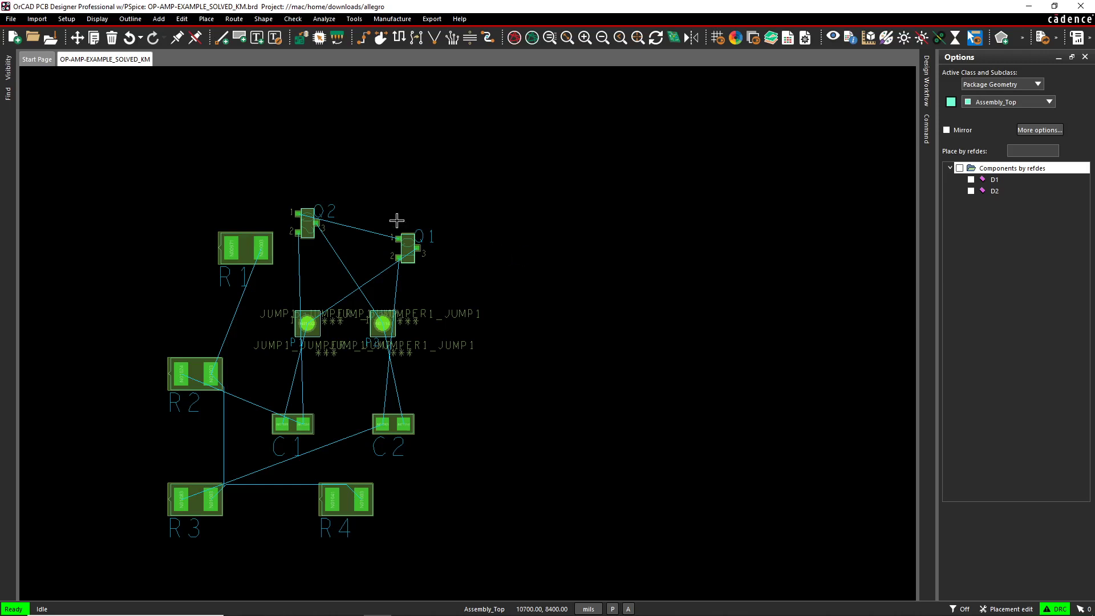
{"action": "scroll", "coordinate": [285, 177], "scroll_direction": "down", "scroll_amount": 1}
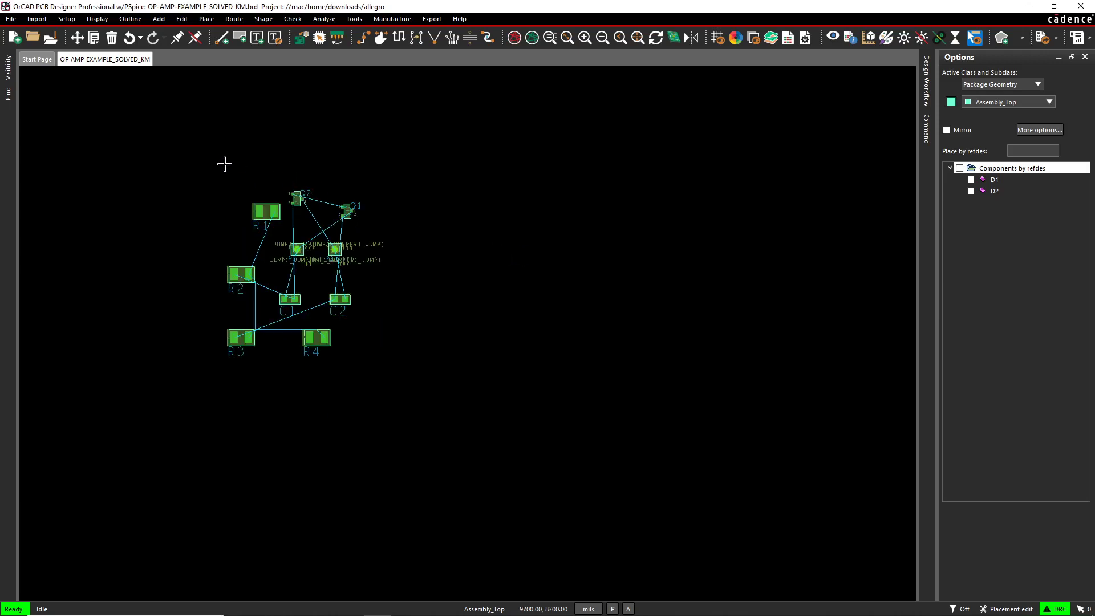
{"action": "scroll", "coordinate": [228, 164], "scroll_direction": "up", "scroll_amount": 1}
{"action": "scroll", "coordinate": [209, 146], "scroll_direction": "down", "scroll_amount": 1}
{"action": "left_click", "coordinate": [135, 21]}
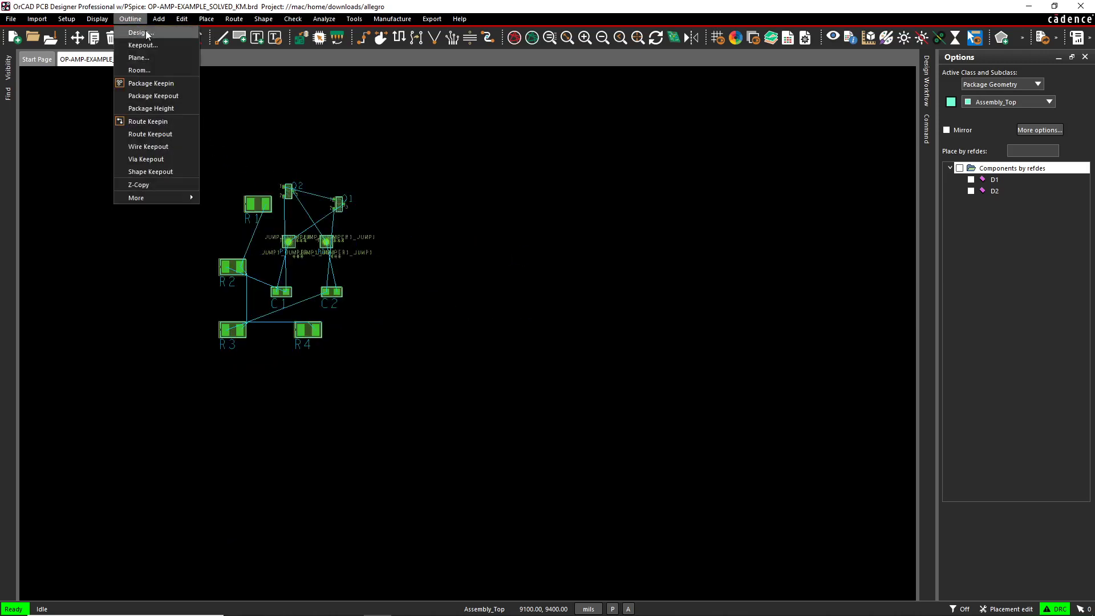
{"action": "left_click", "coordinate": [146, 32]}
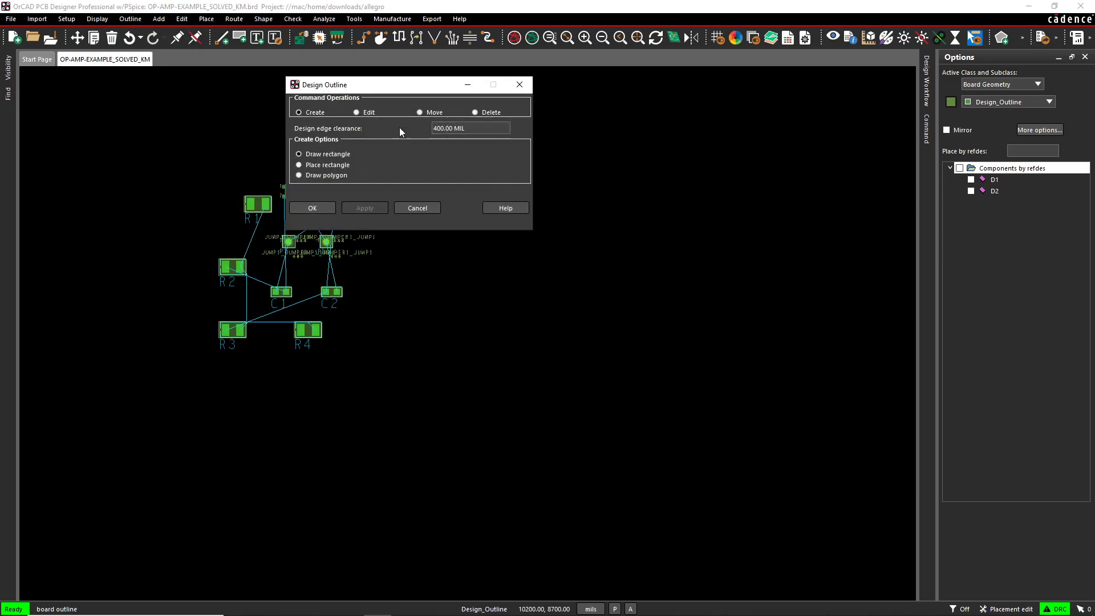
{"action": "left_click_drag", "start_coordinate": [432, 128], "coordinate": [472, 129]}
{"action": "type", "text": "20"}
{"action": "key", "text": "Tab"}
{"action": "left_click", "coordinate": [138, 141]}
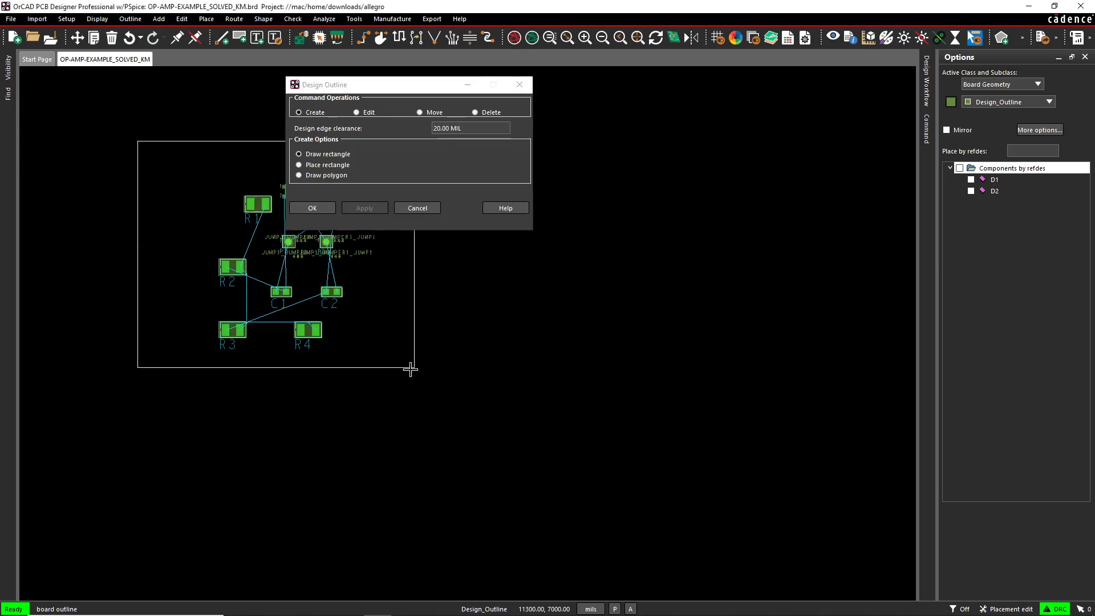
{"action": "left_click", "coordinate": [467, 406]}
{"action": "left_click", "coordinate": [312, 208]}
{"action": "right_click", "coordinate": [533, 282]}
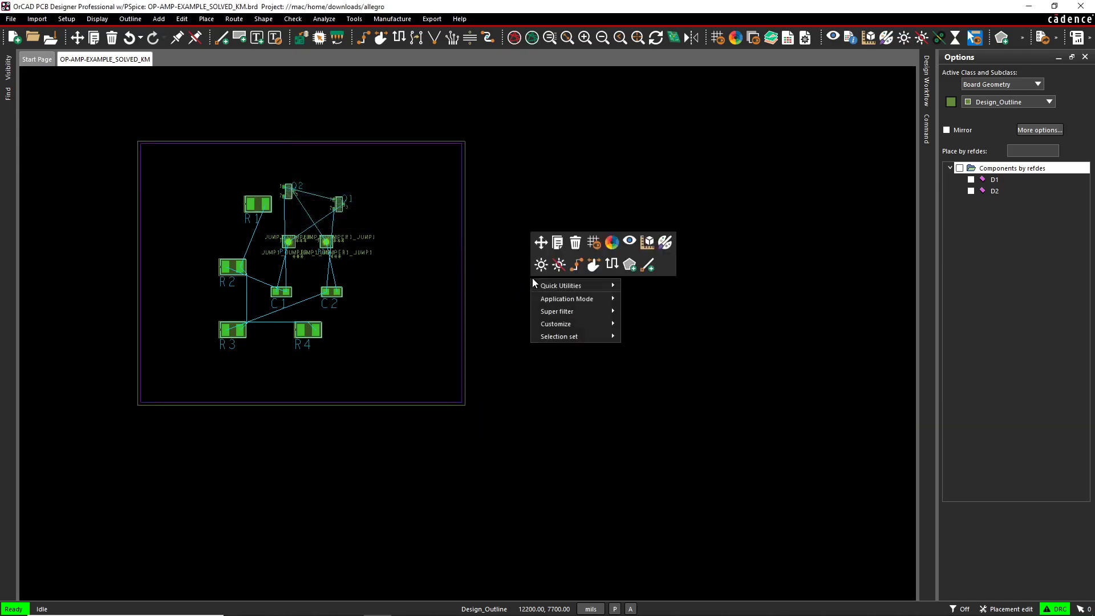
{"action": "left_click", "coordinate": [498, 274]}
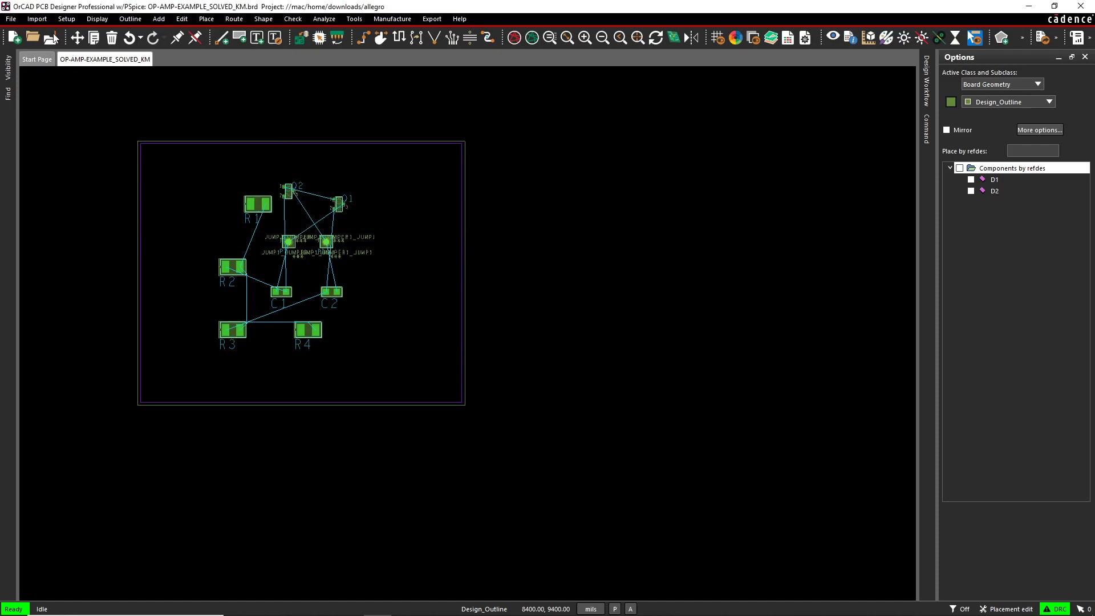
Step: Save the board, overwriting the existing file, and try placing D1 manually
{"action": "left_click", "coordinate": [52, 38]}
{"action": "left_click", "coordinate": [610, 328]}
{"action": "scroll", "coordinate": [248, 236], "scroll_direction": "up", "scroll_amount": 2}
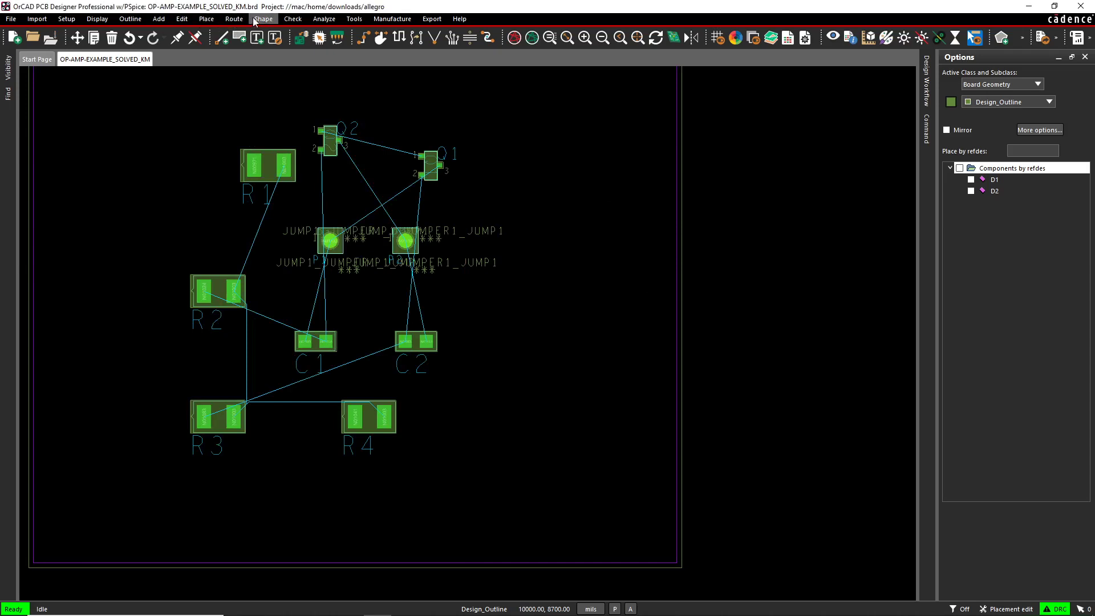
{"action": "scroll", "coordinate": [183, 149], "scroll_direction": "down", "scroll_amount": 2}
{"action": "left_click", "coordinate": [206, 19]}
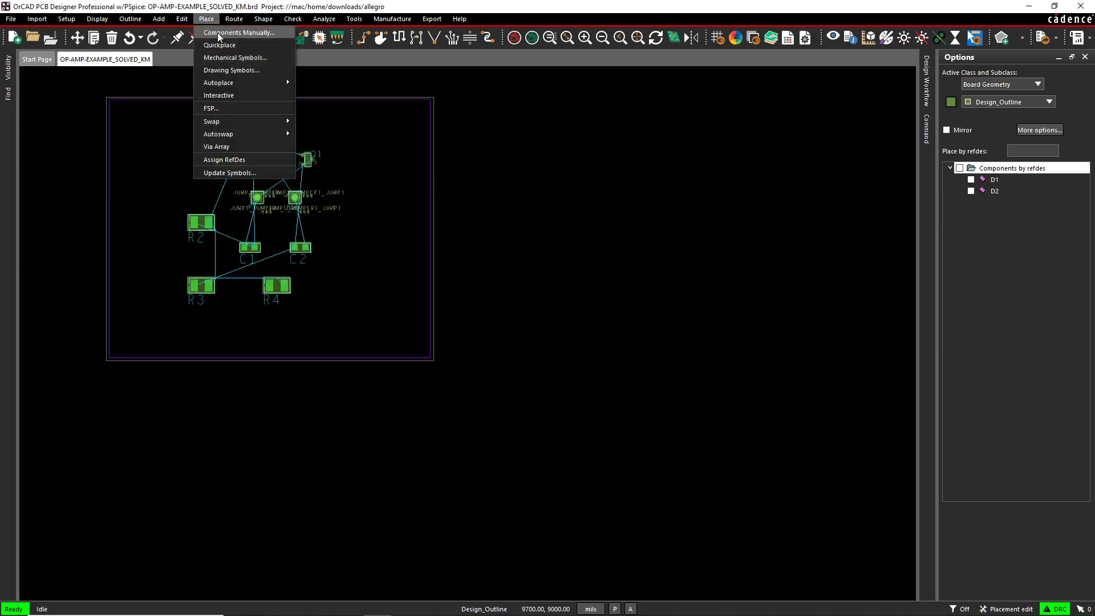
{"action": "left_click", "coordinate": [220, 32]}
{"action": "left_click", "coordinate": [588, 98]}
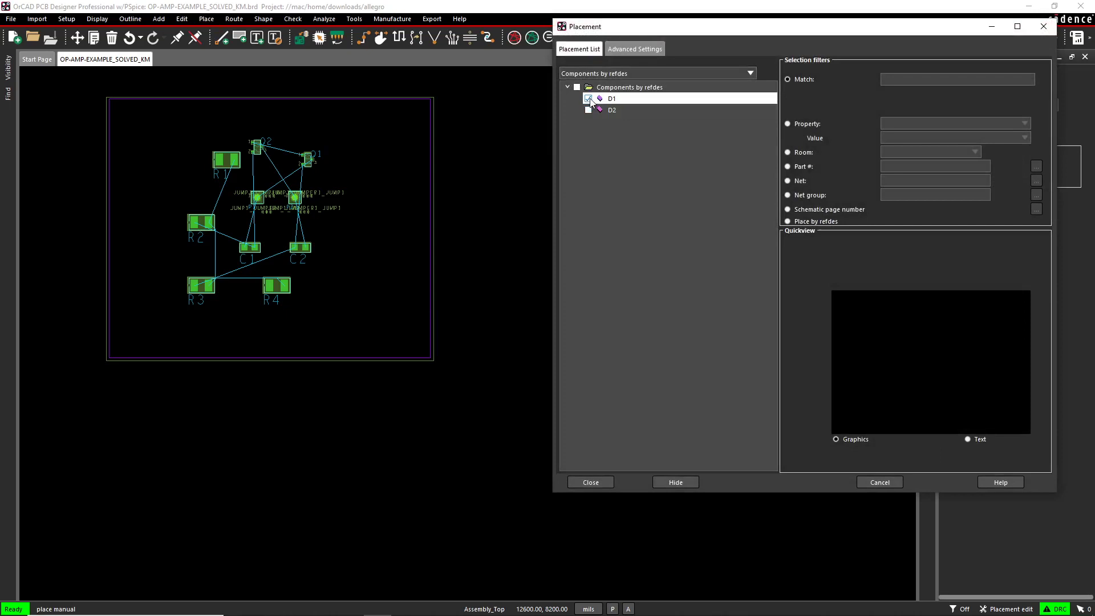
{"action": "left_click", "coordinate": [590, 480]}
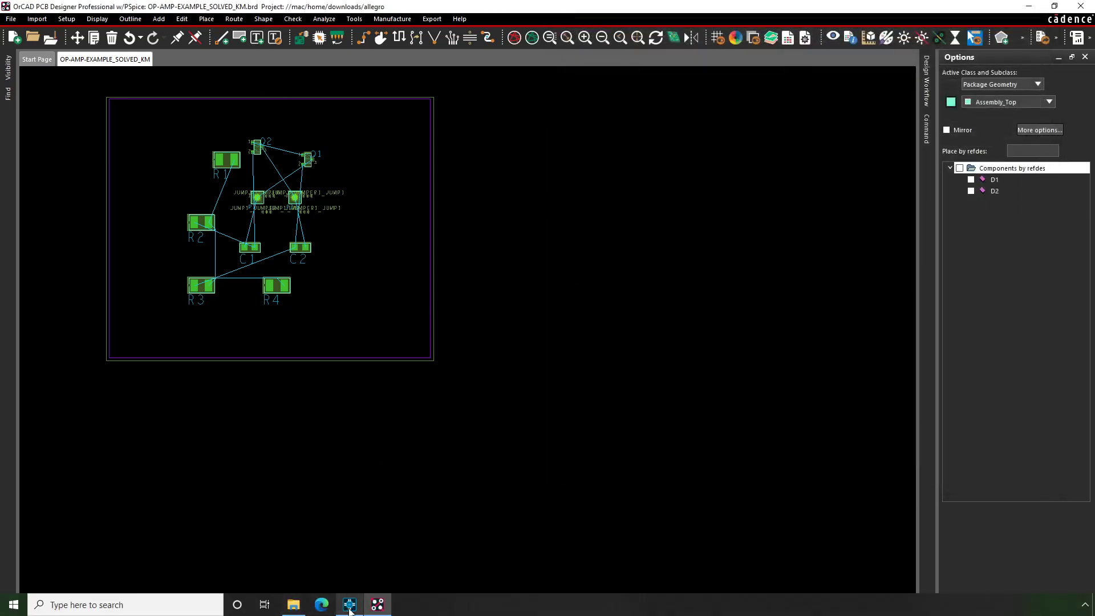
Step: Back in Capture, show the Online DRC smd1206_LED warnings and select LED D1
{"action": "left_click", "coordinate": [349, 605]}
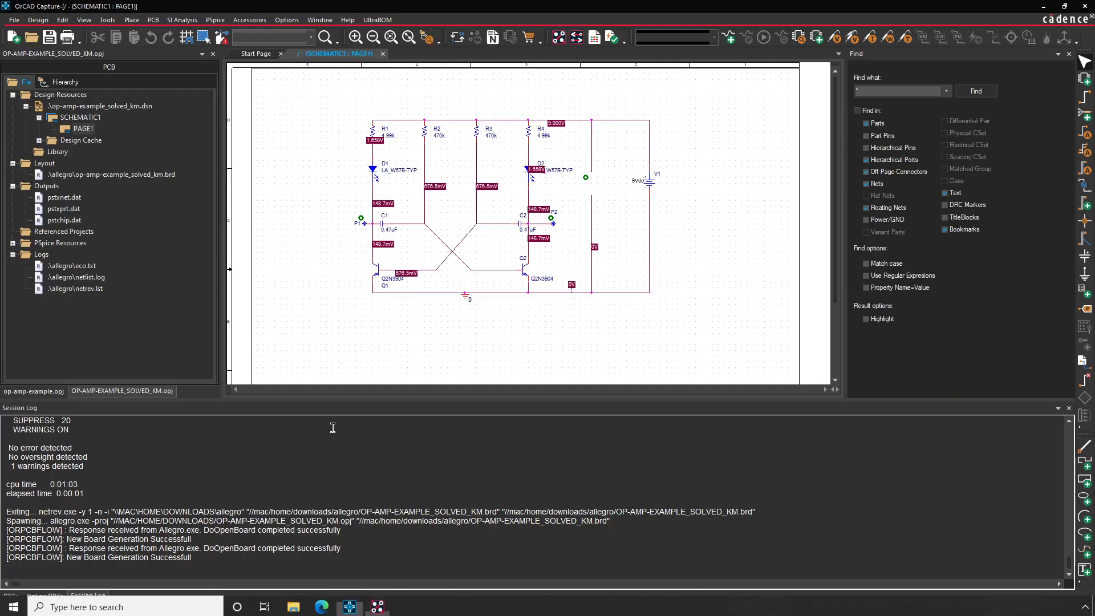
{"action": "left_click", "coordinate": [44, 595]}
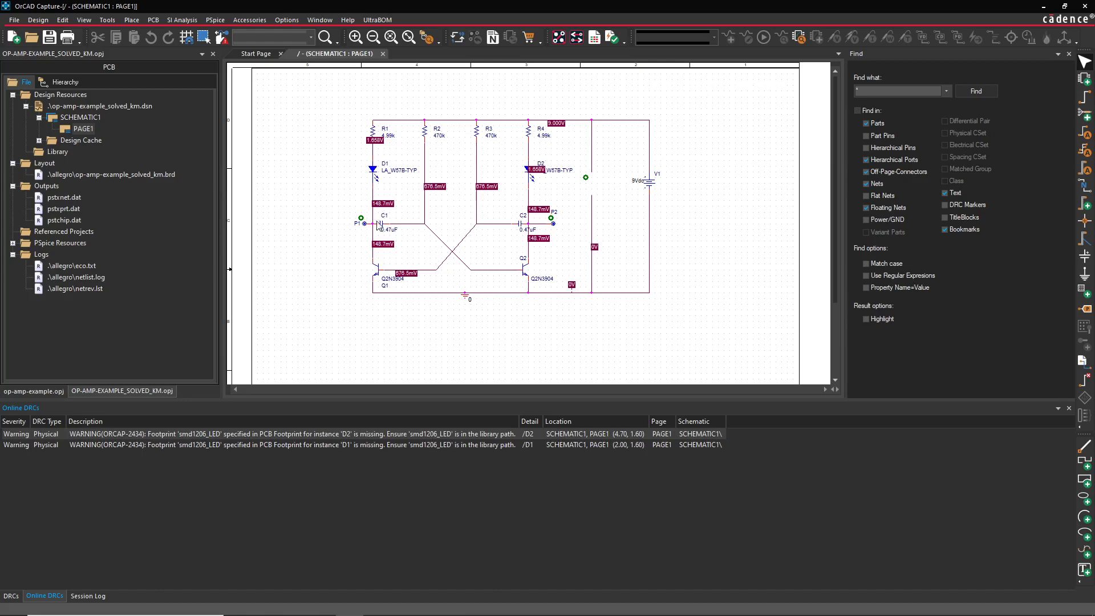
{"action": "left_click", "coordinate": [374, 170]}
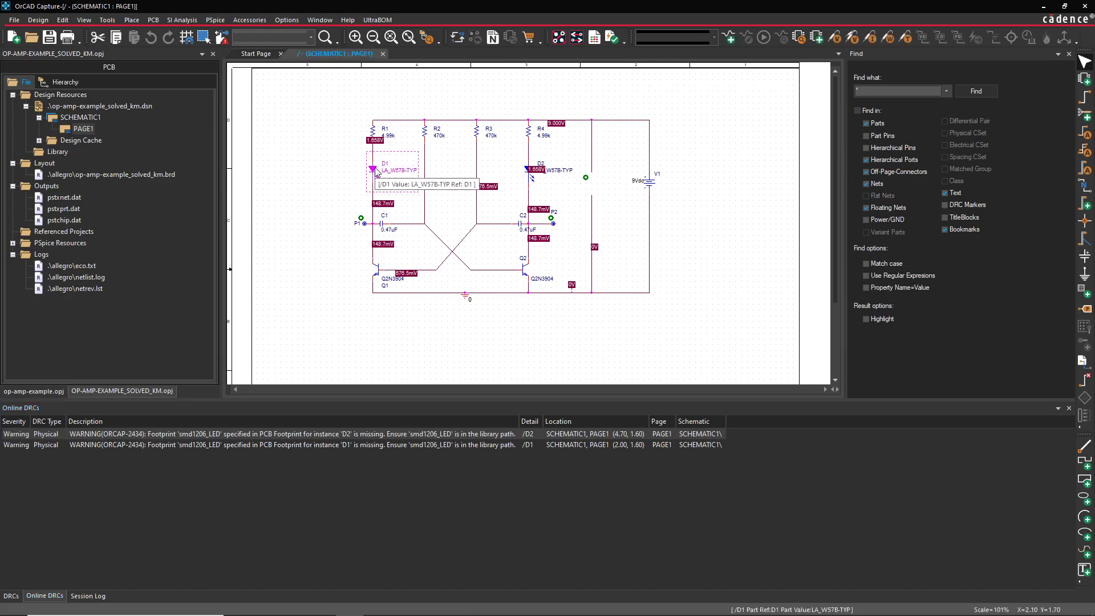
Step: Open D1's properties and scroll to its PCB Footprint value smd1206_LED
{"action": "right_click", "coordinate": [376, 173]}
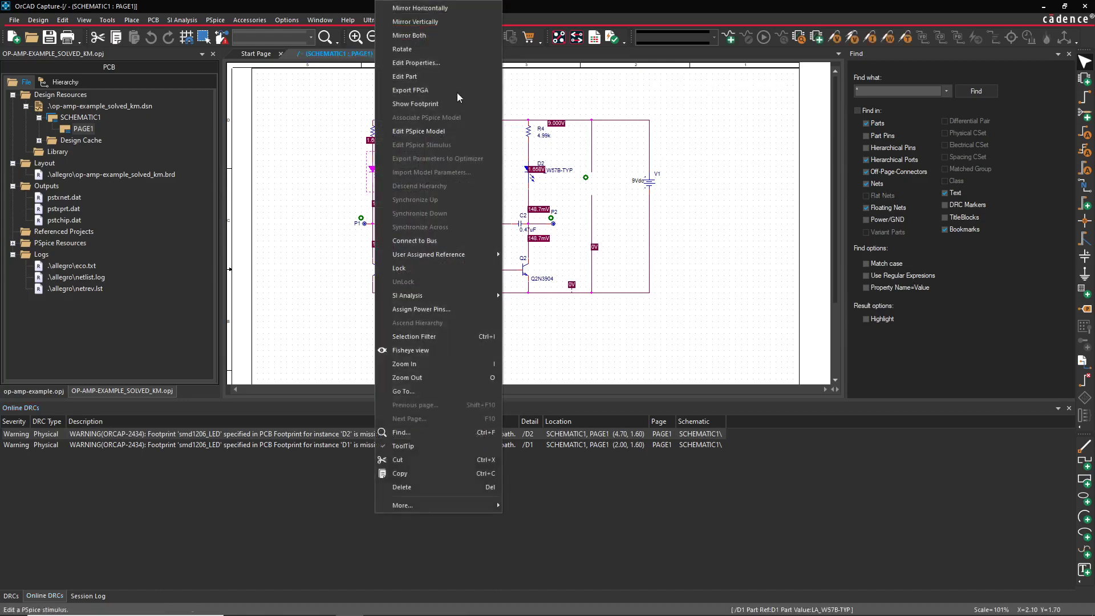
{"action": "left_click", "coordinate": [443, 60]}
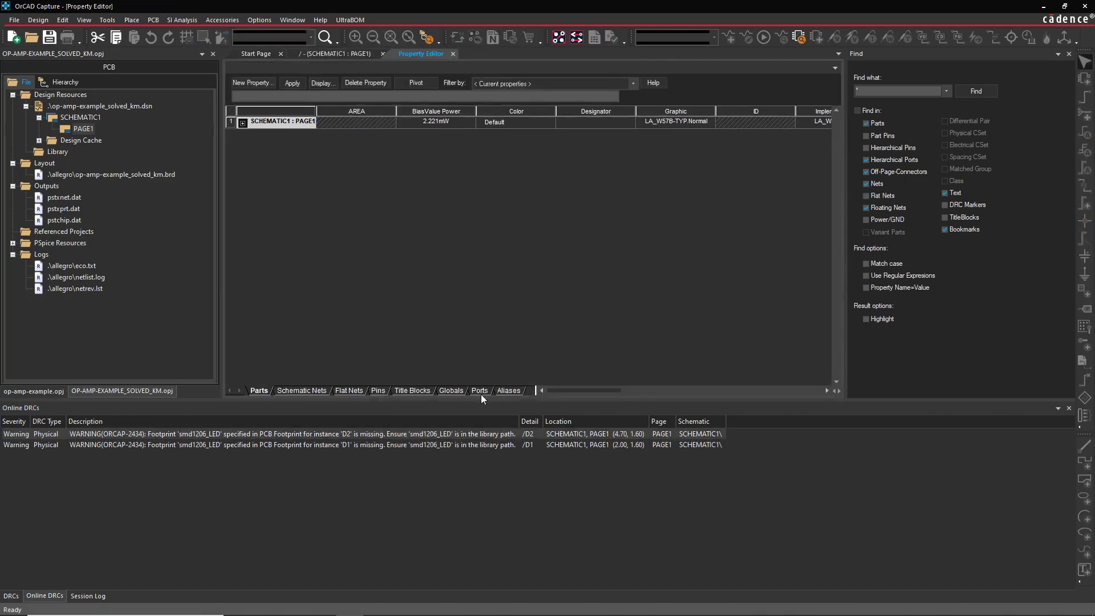
{"action": "left_click_drag", "start_coordinate": [572, 390], "coordinate": [709, 388]}
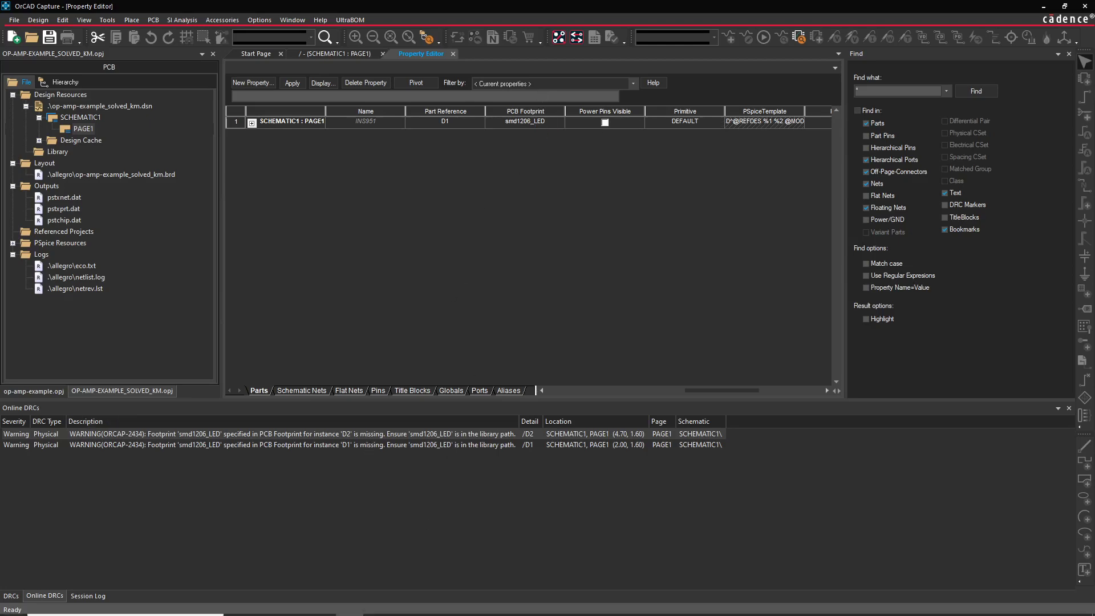
Step: Open File Explorer and go to Local Disk (C:)
{"action": "left_click", "coordinate": [293, 605]}
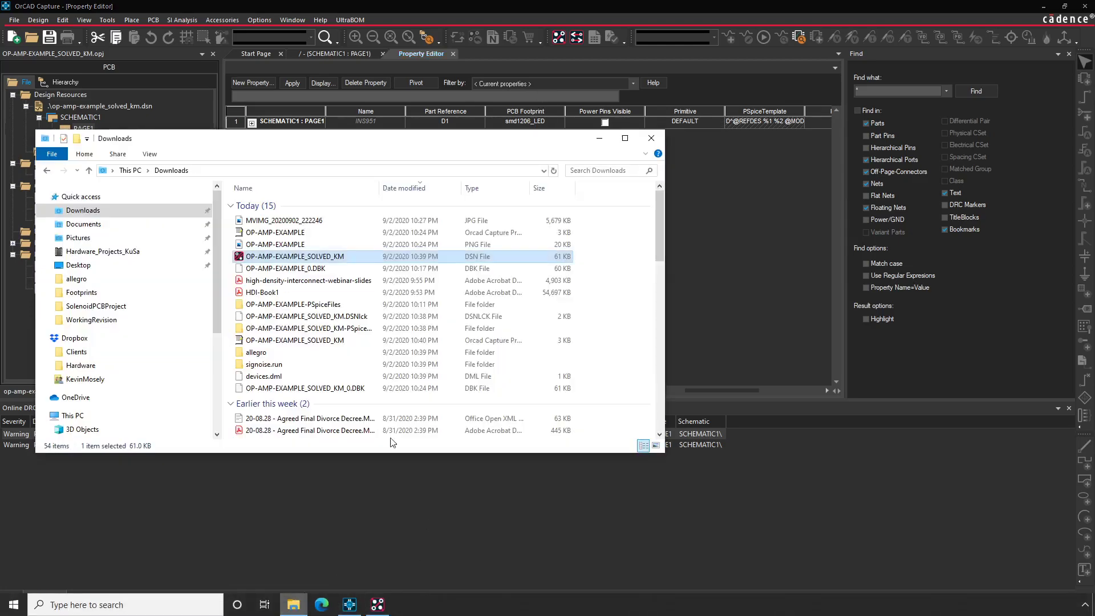
{"action": "scroll", "coordinate": [139, 370], "scroll_direction": "down", "scroll_amount": 2}
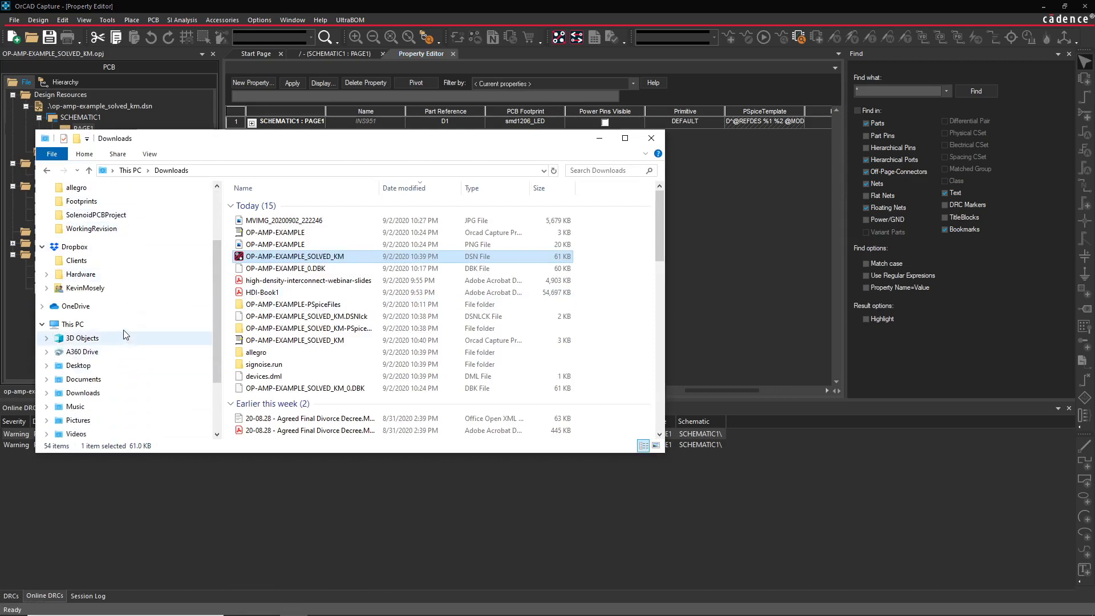
{"action": "left_click", "coordinate": [122, 329]}
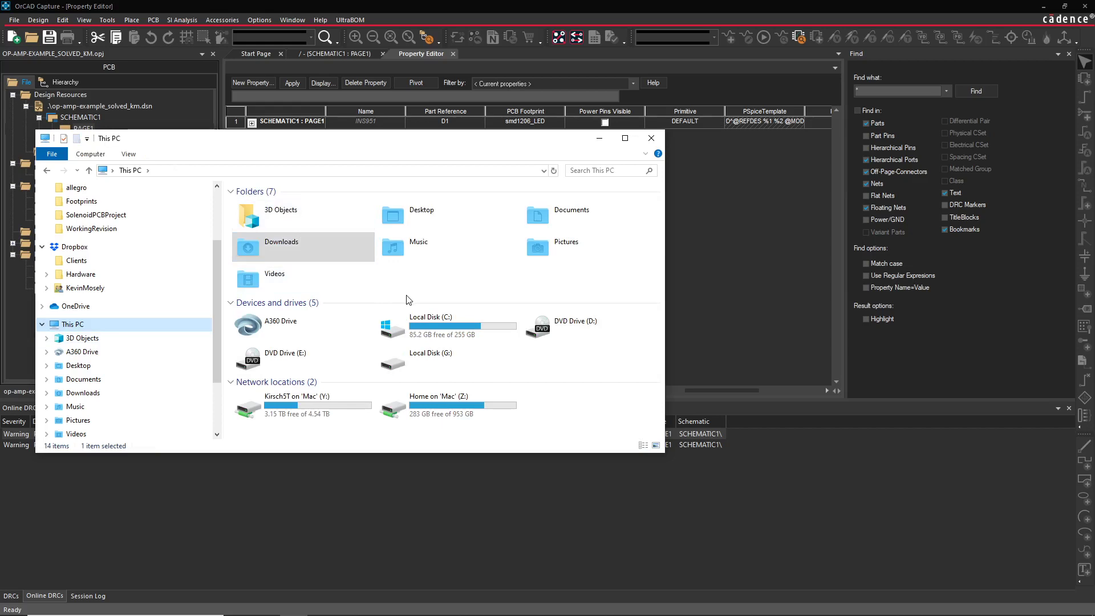
{"action": "left_click", "coordinate": [427, 324]}
{"action": "double_click", "coordinate": [426, 320]}
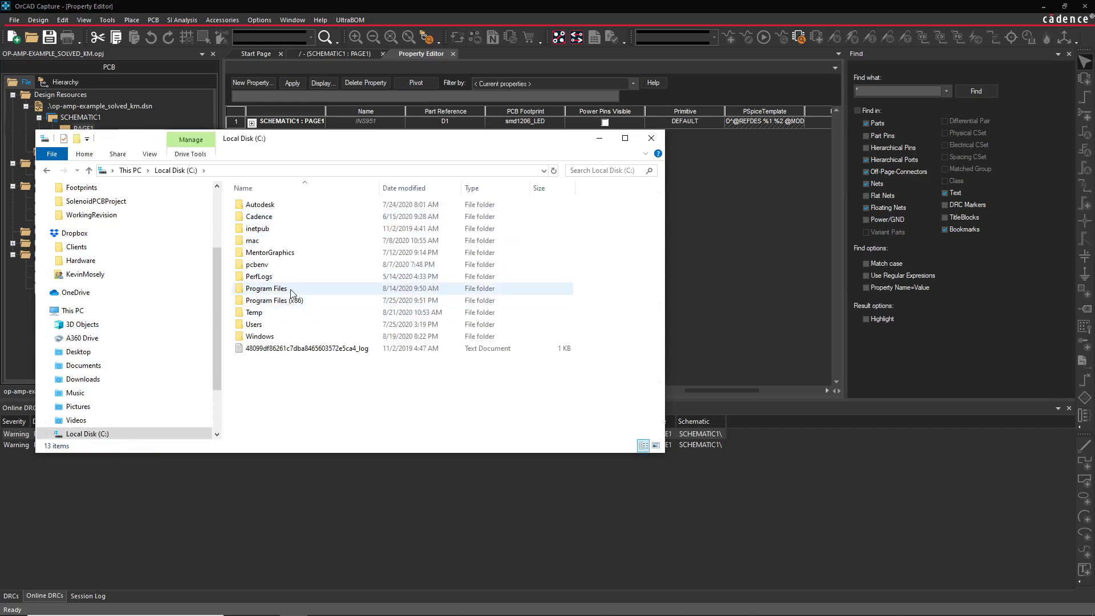
Step: Navigate to Cadence\SPB_17.4\share\pcb\pcb_lib\symbols and focus its search box
{"action": "double_click", "coordinate": [292, 219]}
{"action": "double_click", "coordinate": [288, 242]}
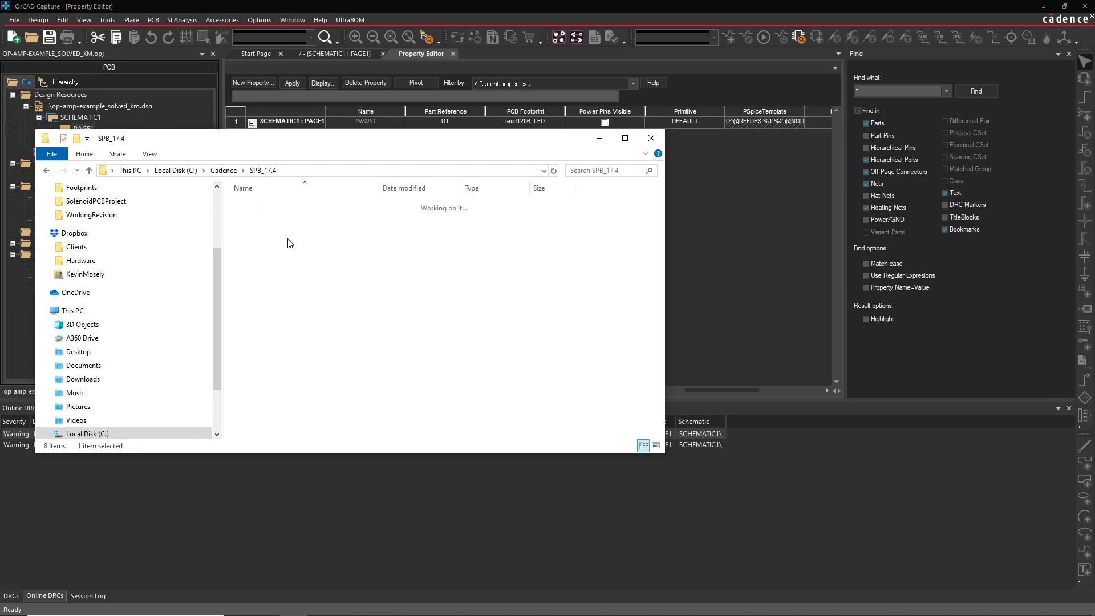
{"action": "double_click", "coordinate": [293, 287]}
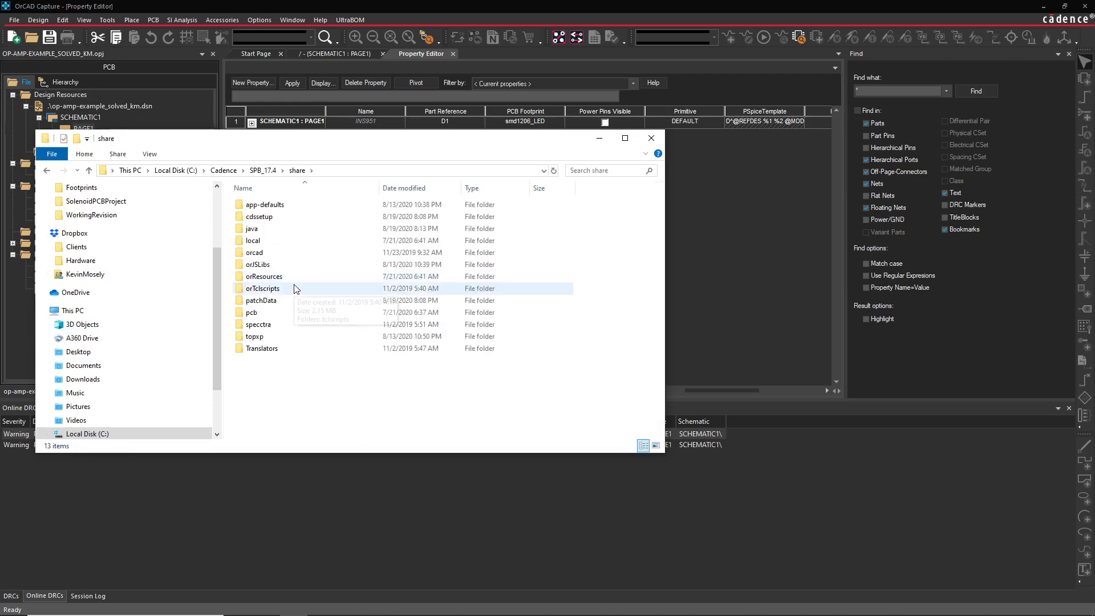
{"action": "double_click", "coordinate": [293, 312]}
{"action": "scroll", "coordinate": [296, 324], "scroll_direction": "down", "scroll_amount": 1}
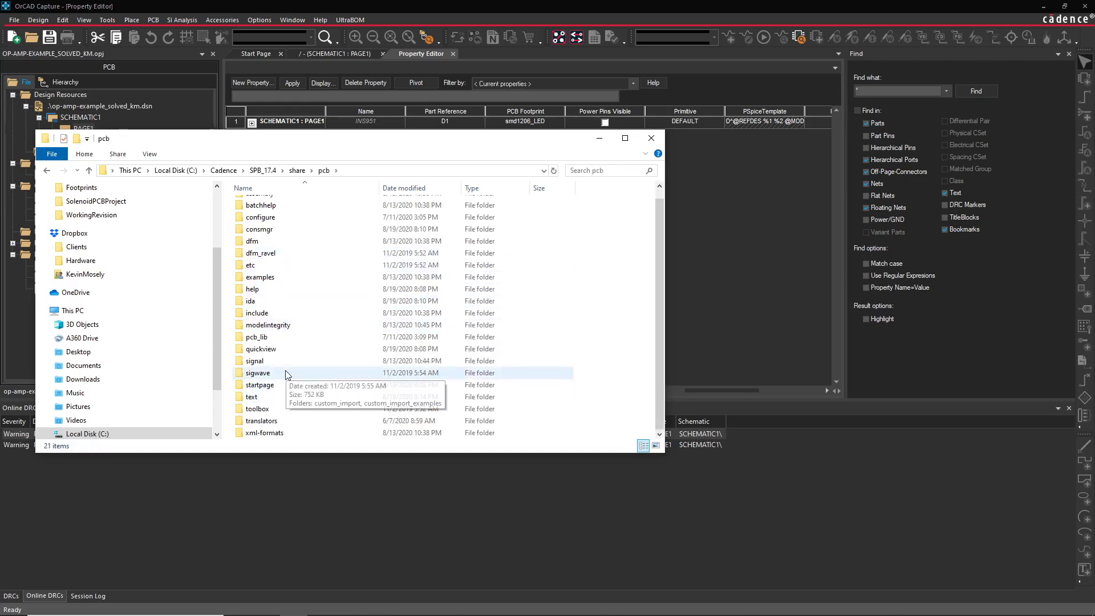
{"action": "double_click", "coordinate": [292, 335]}
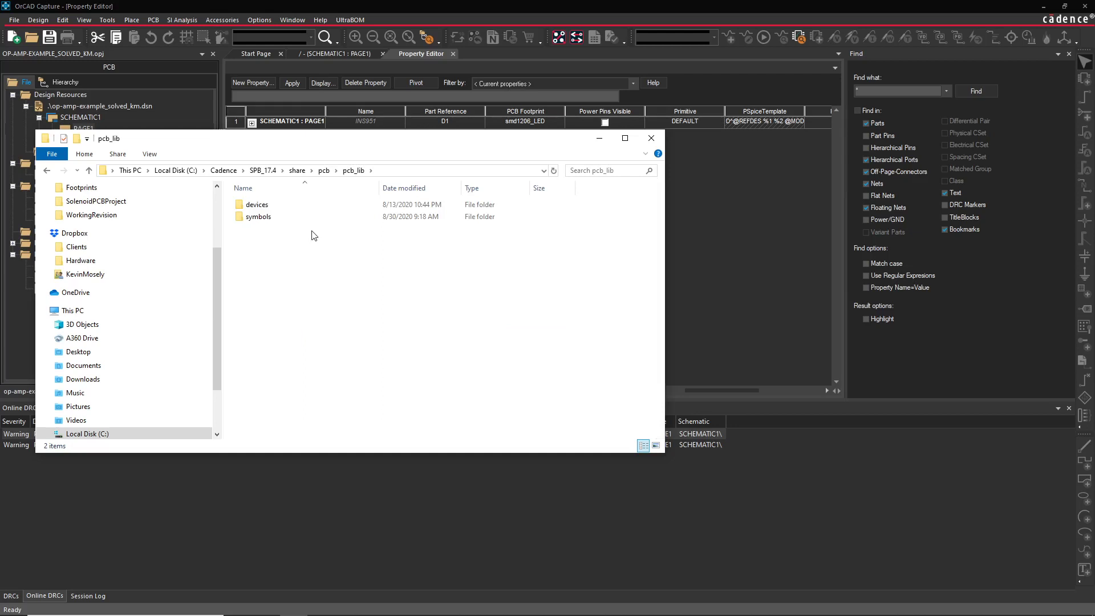
{"action": "double_click", "coordinate": [303, 218]}
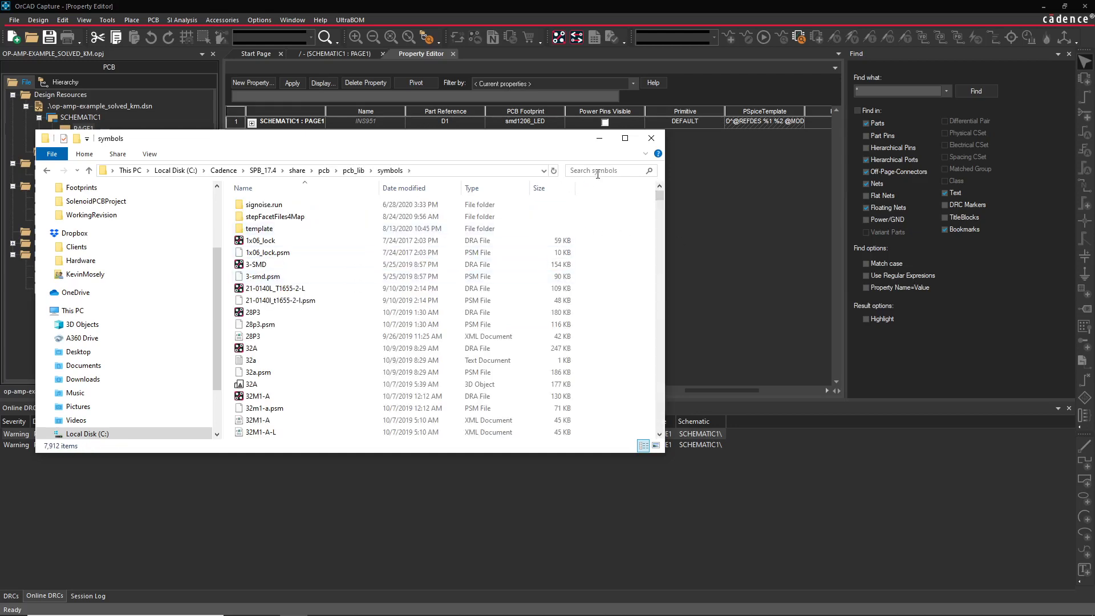
{"action": "left_click", "coordinate": [573, 171]}
Step: Search the symbols folder for smd1206_led, then broaden it to smd1206
{"action": "left_click_drag", "start_coordinate": [489, 144], "coordinate": [595, 186]}
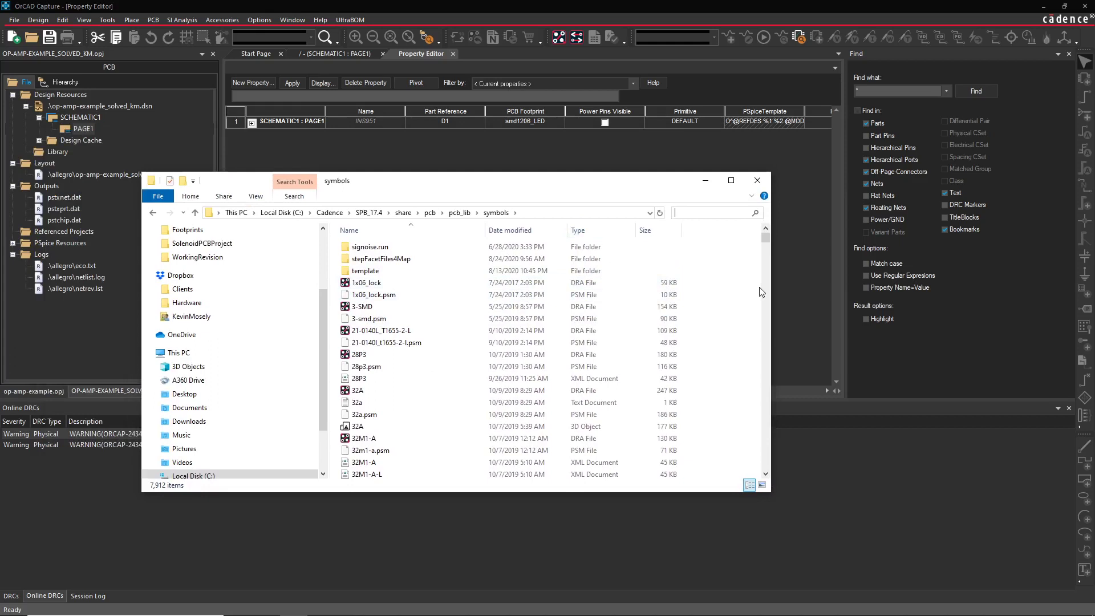
{"action": "type", "text": "smd1"}
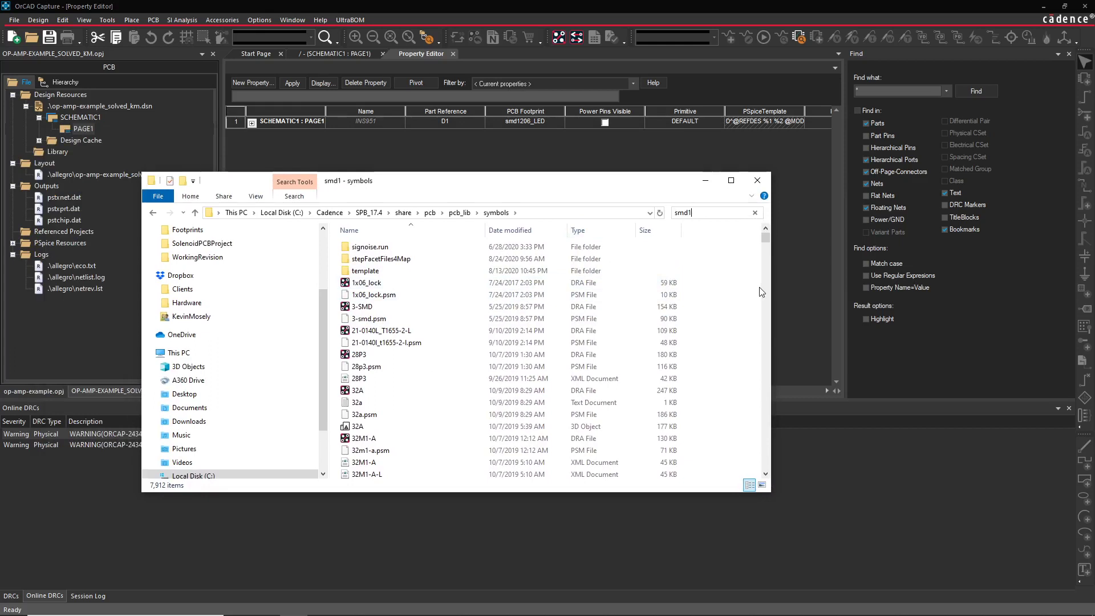
{"action": "type", "text": "206_led"}
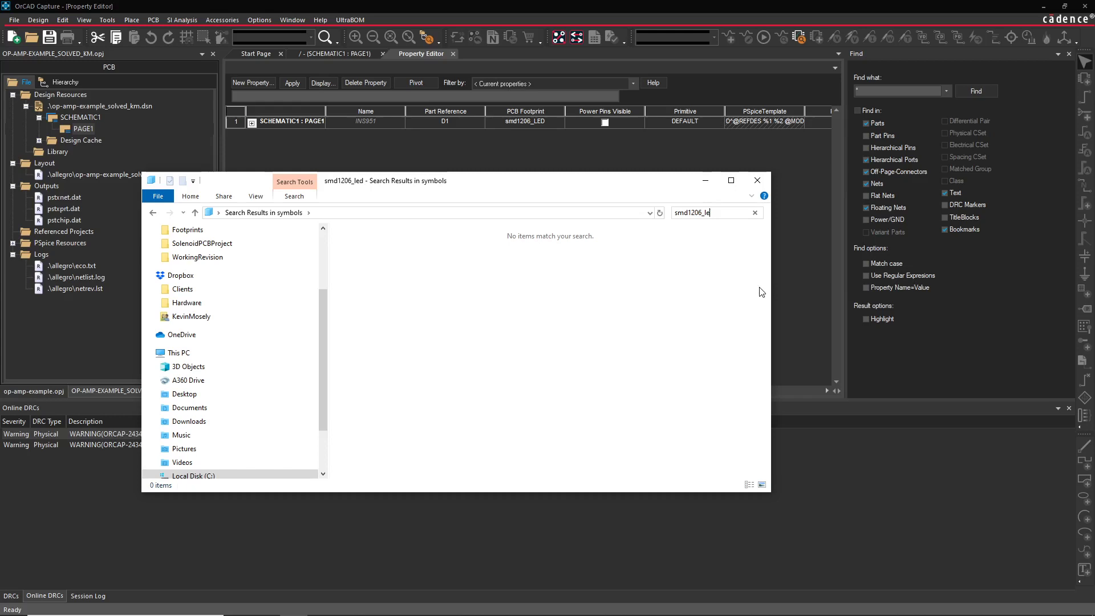
{"action": "key", "text": "BackSpace"}
{"action": "key", "text": "BackSpace"}
{"action": "key", "text": "BackSpace"}
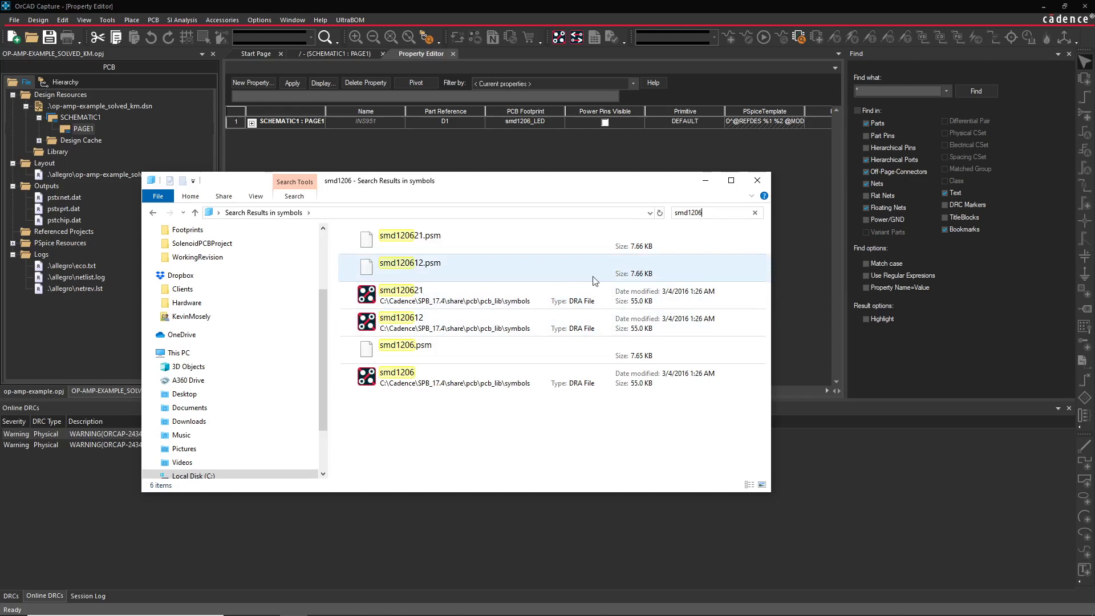
Step: Inspect the smd120621 file, then exit OrCAD PCB Designer, answering the save prompt
{"action": "left_click", "coordinate": [404, 300]}
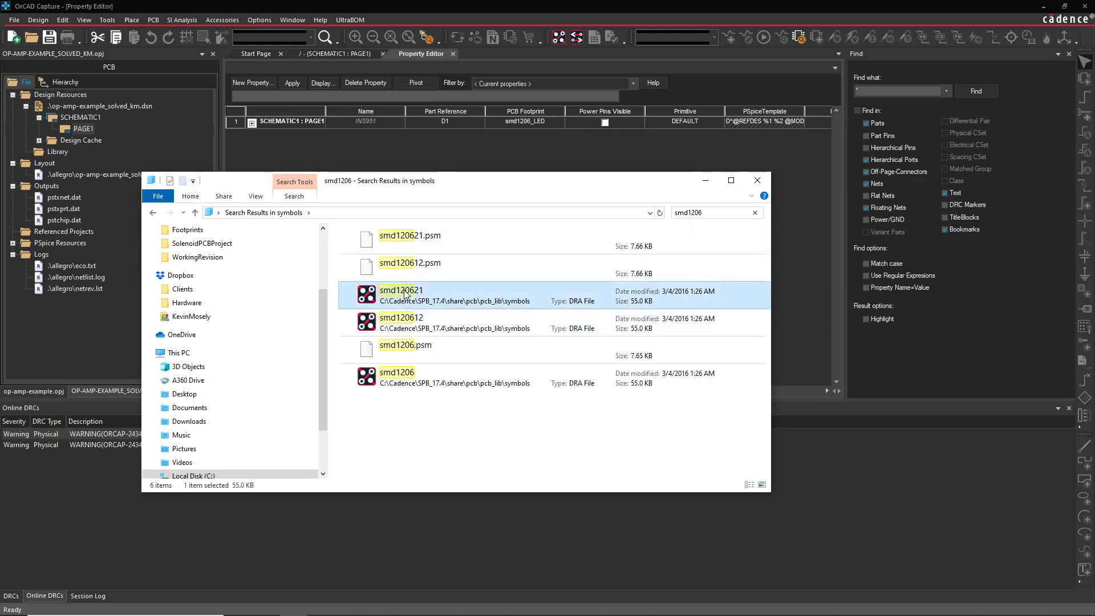
{"action": "right_click", "coordinate": [405, 290]}
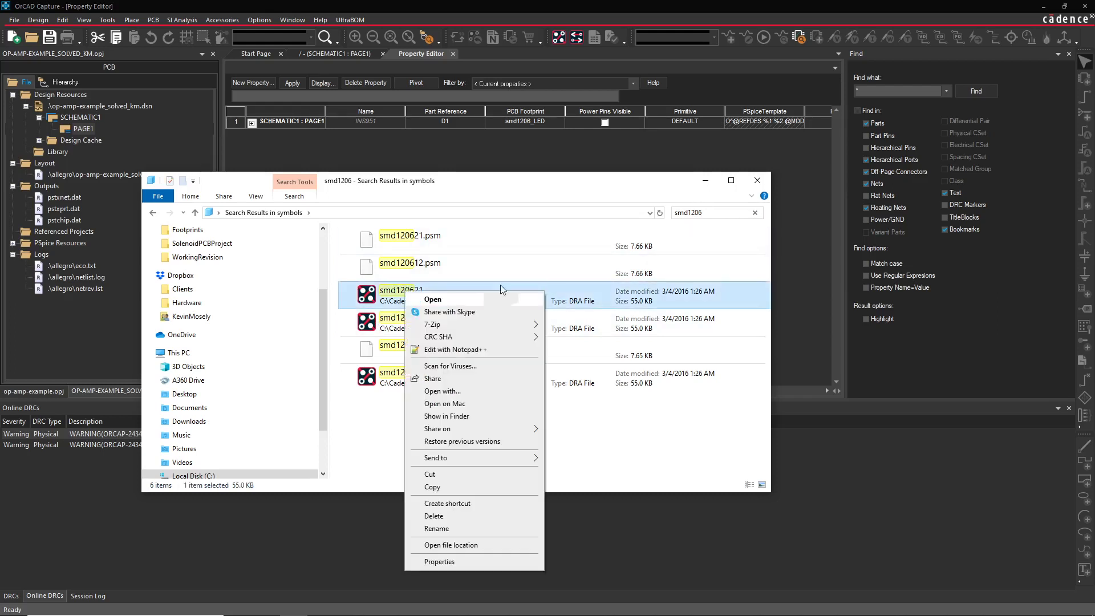
{"action": "left_click", "coordinate": [472, 301]}
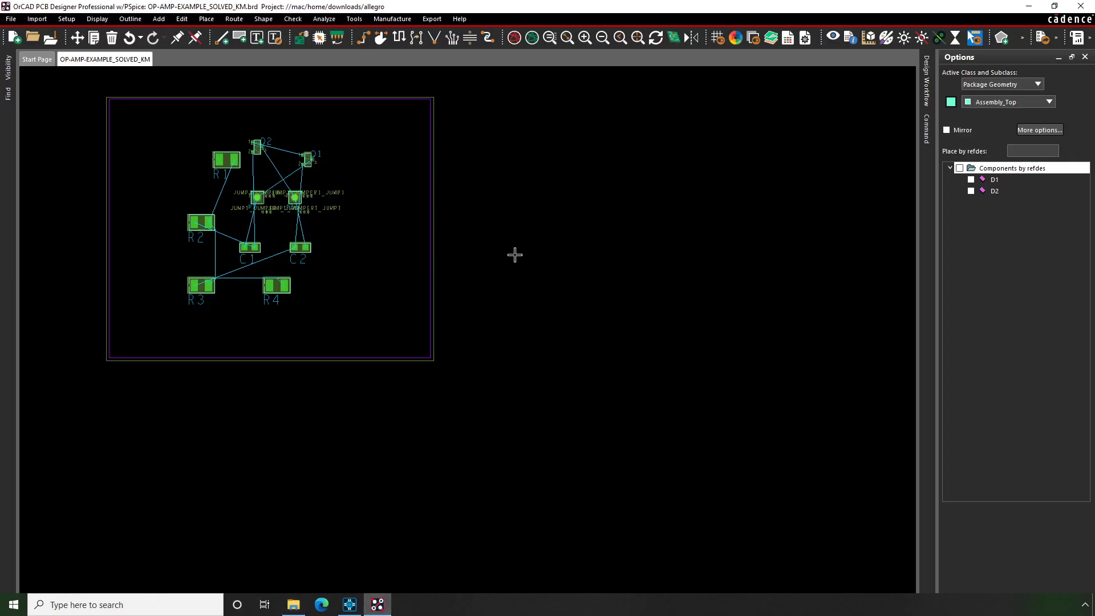
{"action": "left_click", "coordinate": [1081, 6]}
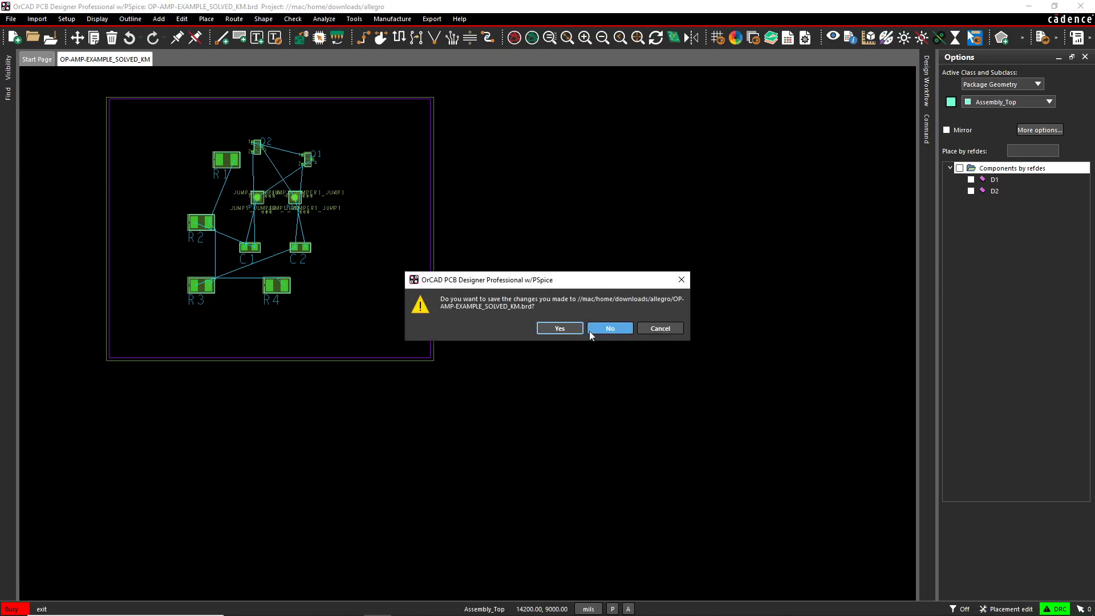
{"action": "left_click", "coordinate": [571, 328]}
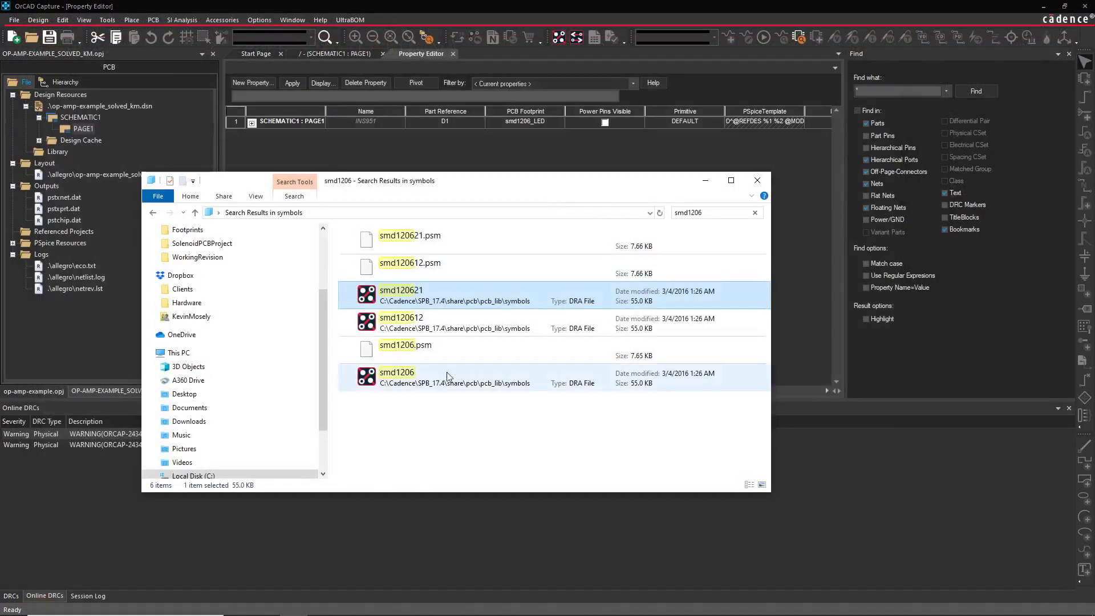
Step: Open smd120621.dra in Cadence Allegro's package editor, accepting 17.2 compatibility mode
{"action": "right_click", "coordinate": [448, 297]}
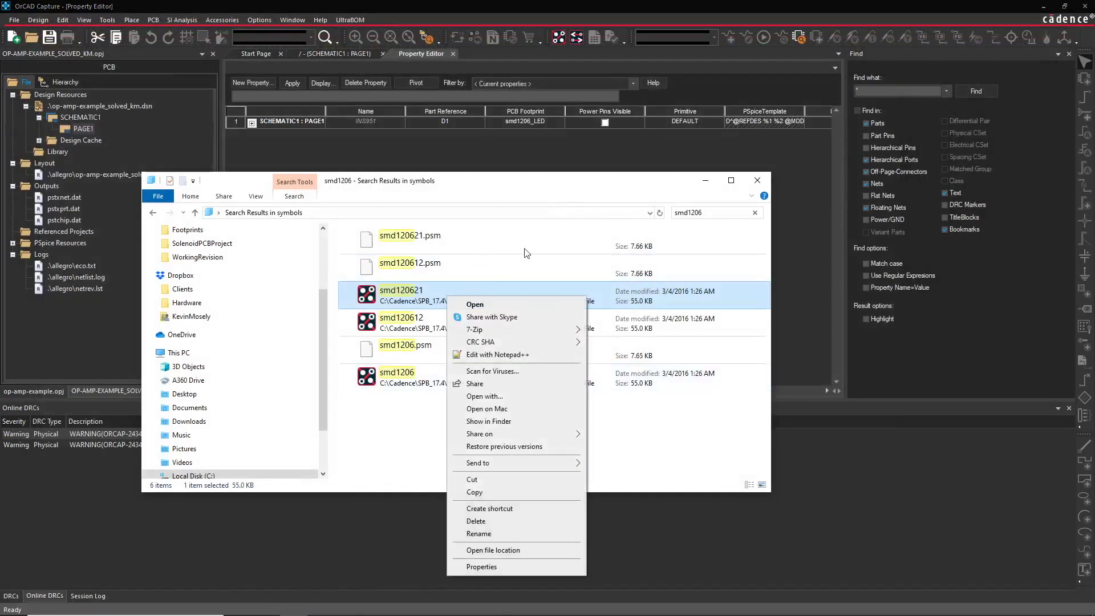
{"action": "left_click", "coordinate": [505, 308]}
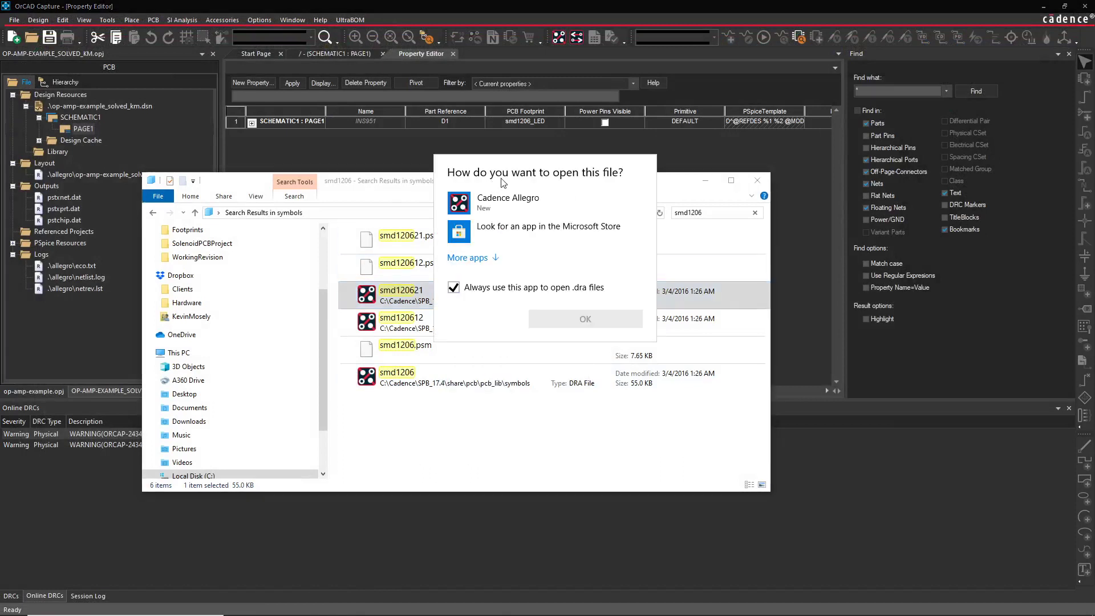
{"action": "left_click", "coordinate": [502, 206]}
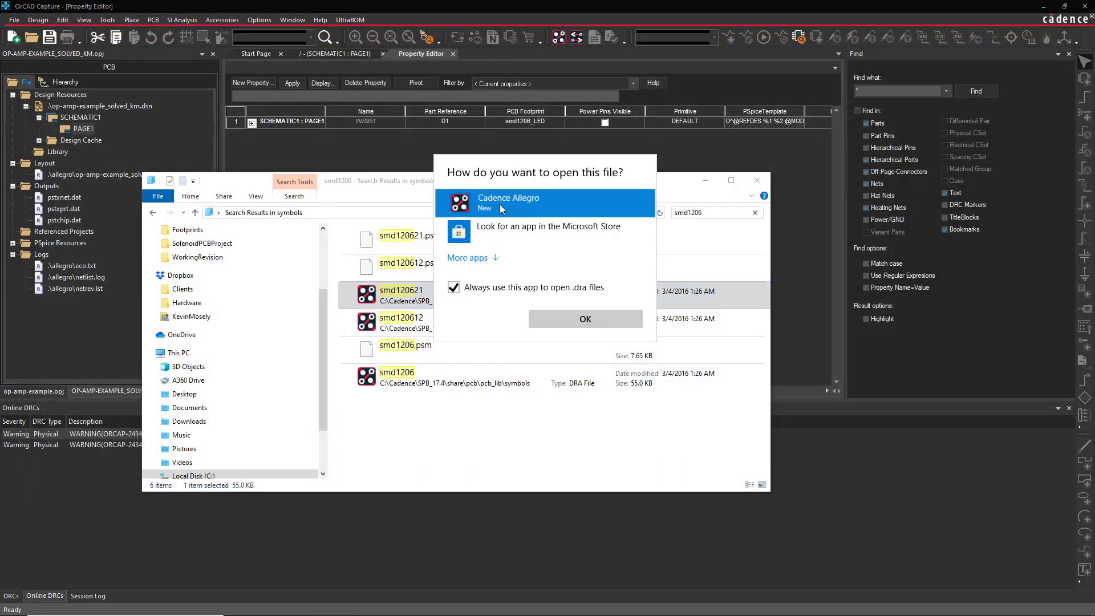
{"action": "left_click", "coordinate": [573, 320]}
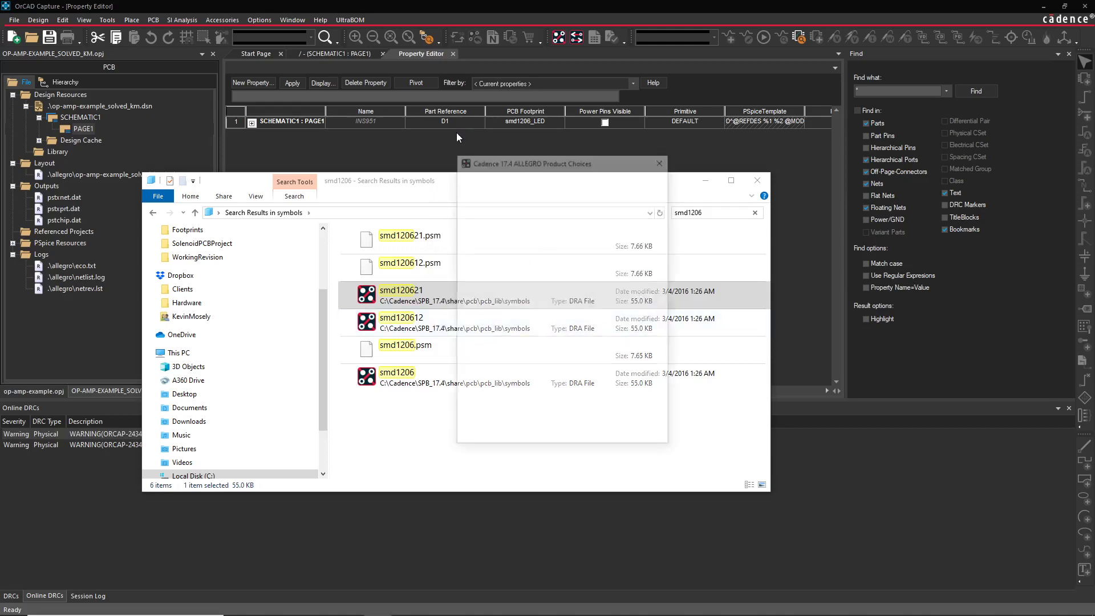
{"action": "double_click", "coordinate": [531, 186]}
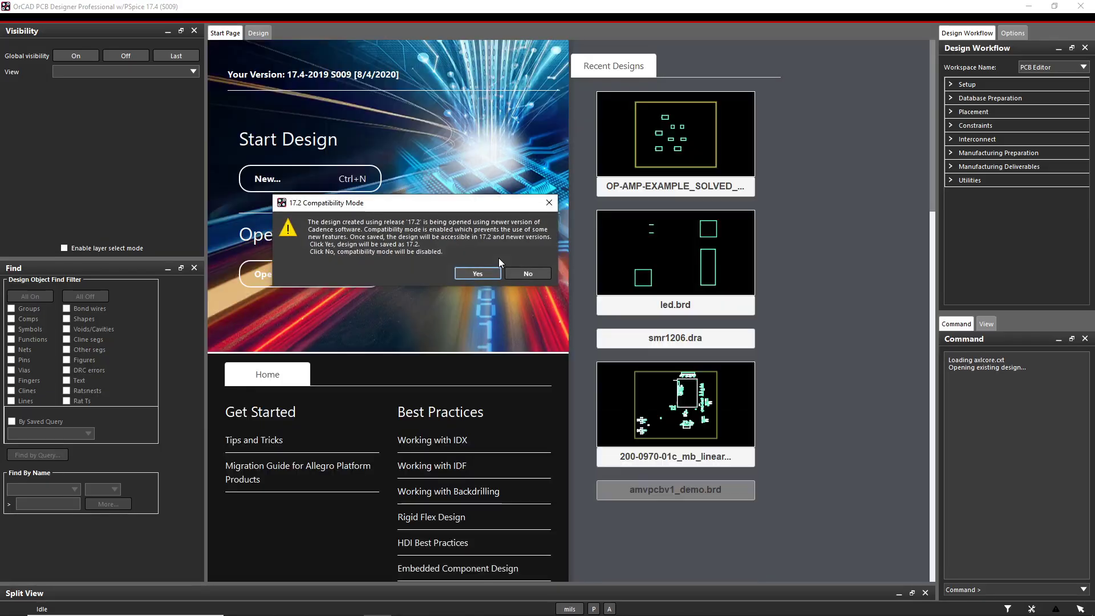
{"action": "left_click", "coordinate": [480, 273]}
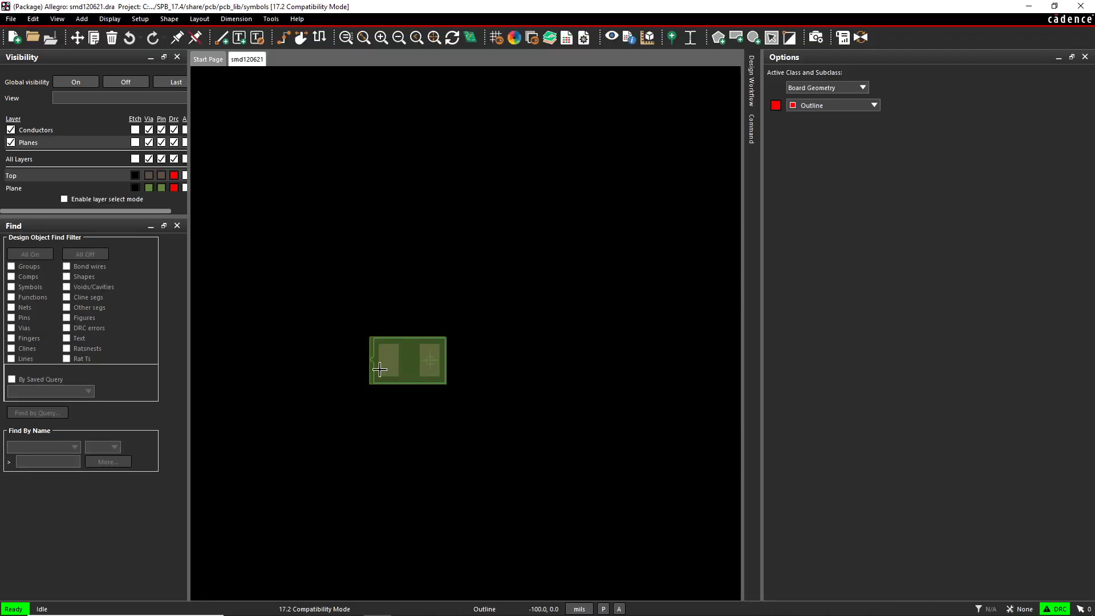
Step: Start Save As and create a new custom_footprints folder under symbols
{"action": "scroll", "coordinate": [379, 366], "scroll_direction": "up", "scroll_amount": 1}
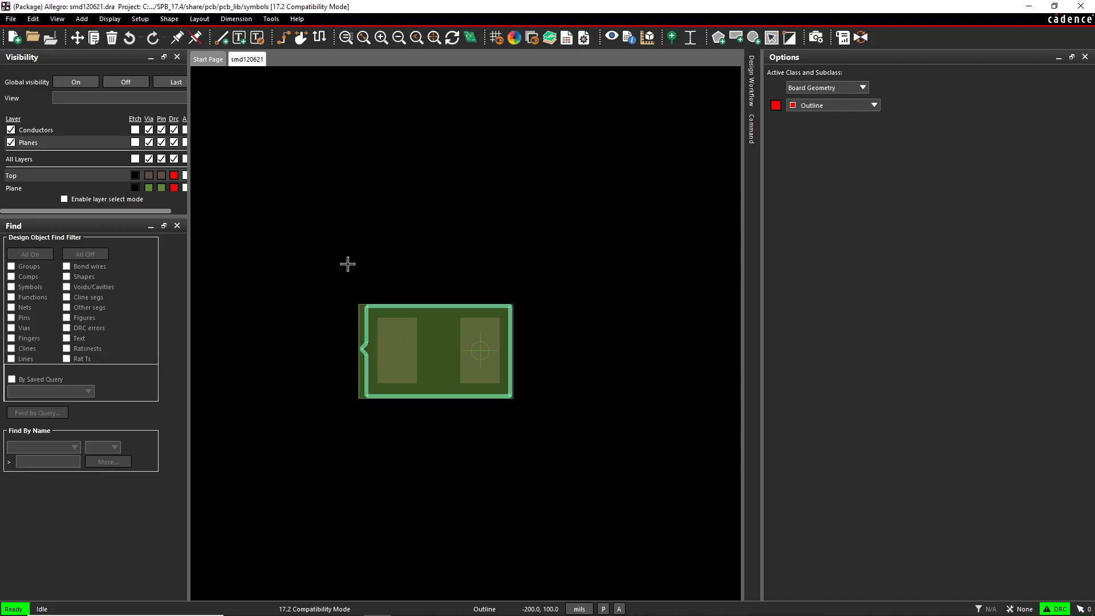
{"action": "left_click", "coordinate": [10, 19]}
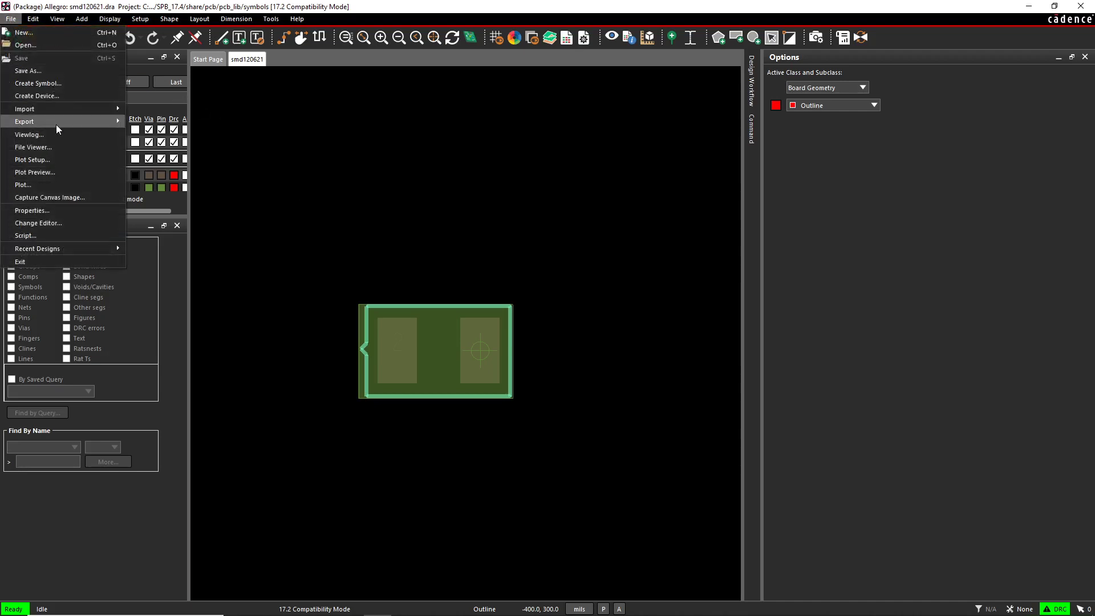
{"action": "mouse_move", "coordinate": [68, 109]}
{"action": "left_click", "coordinate": [34, 71]}
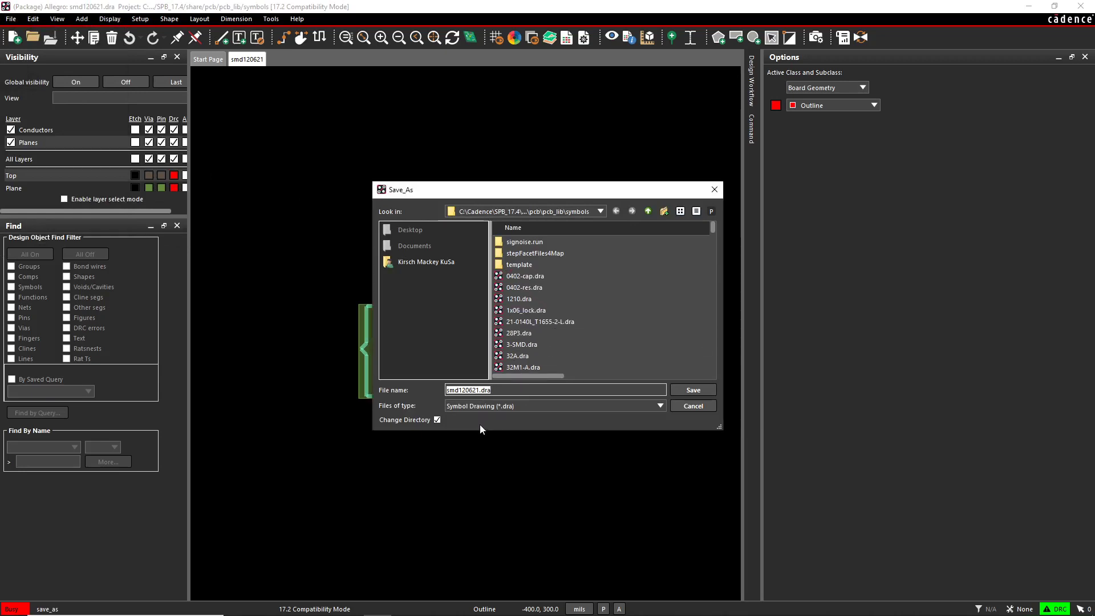
{"action": "left_click", "coordinate": [663, 211]}
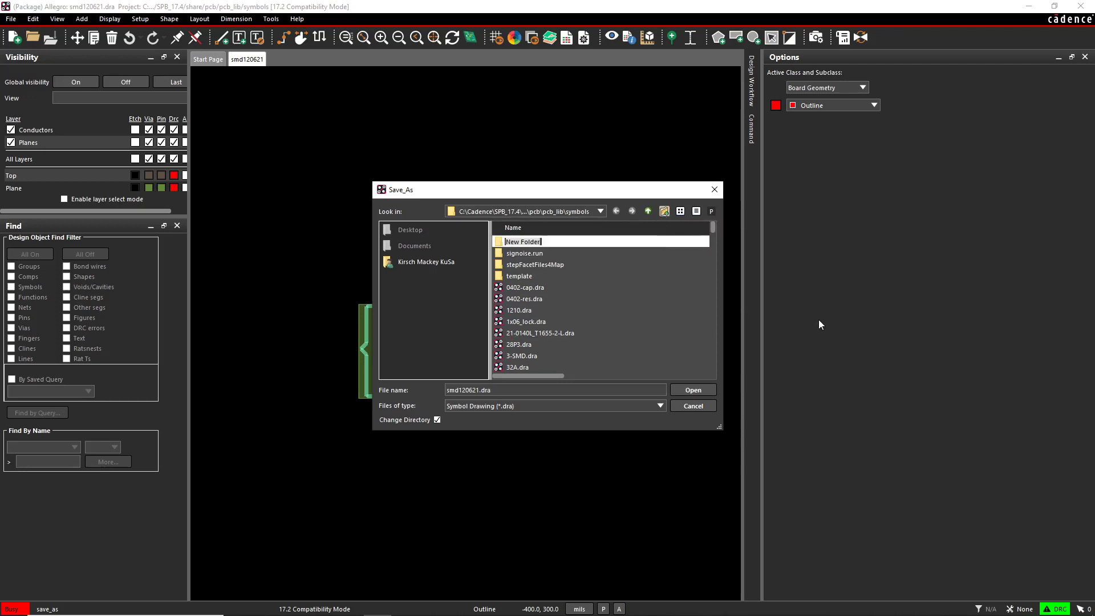
{"action": "type", "text": "custom"}
{"action": "type", "text": "_folotprints"}
{"action": "key", "text": "Return"}
Step: Save the footprint as smd1206_led.dra inside the custom_footprints folder
{"action": "left_click", "coordinate": [576, 212]}
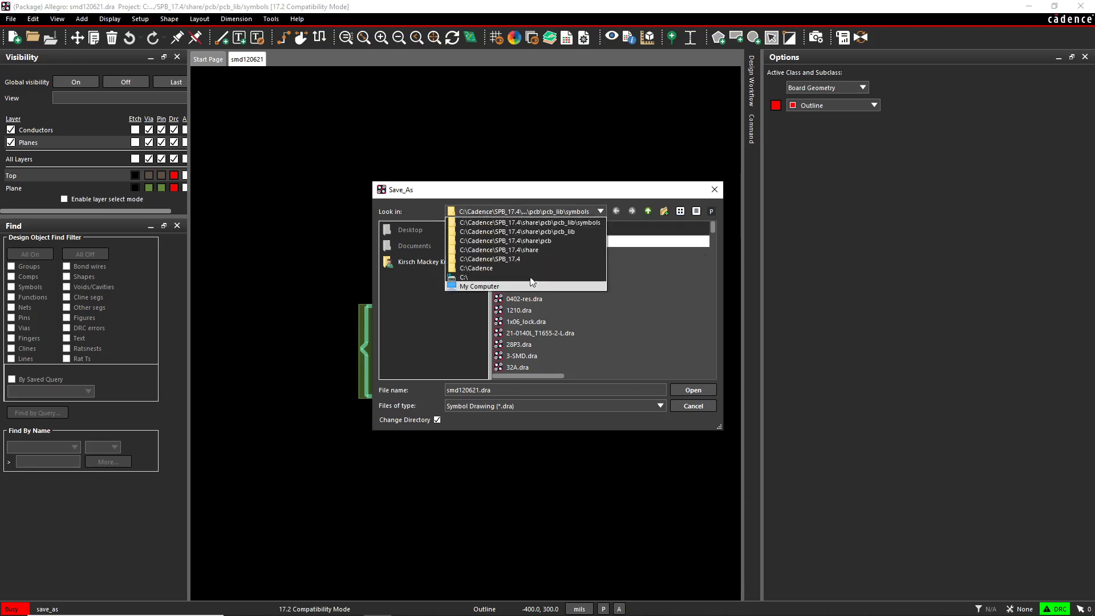
{"action": "left_click", "coordinate": [567, 221]}
{"action": "double_click", "coordinate": [549, 240]}
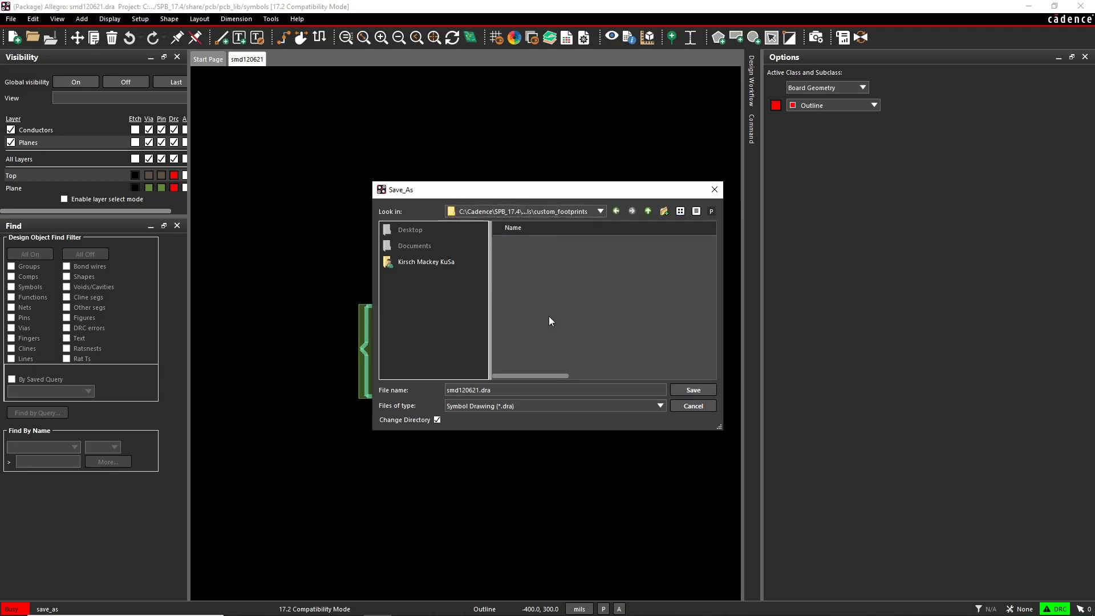
{"action": "double_click", "coordinate": [480, 390]}
{"action": "type", "text": "s"}
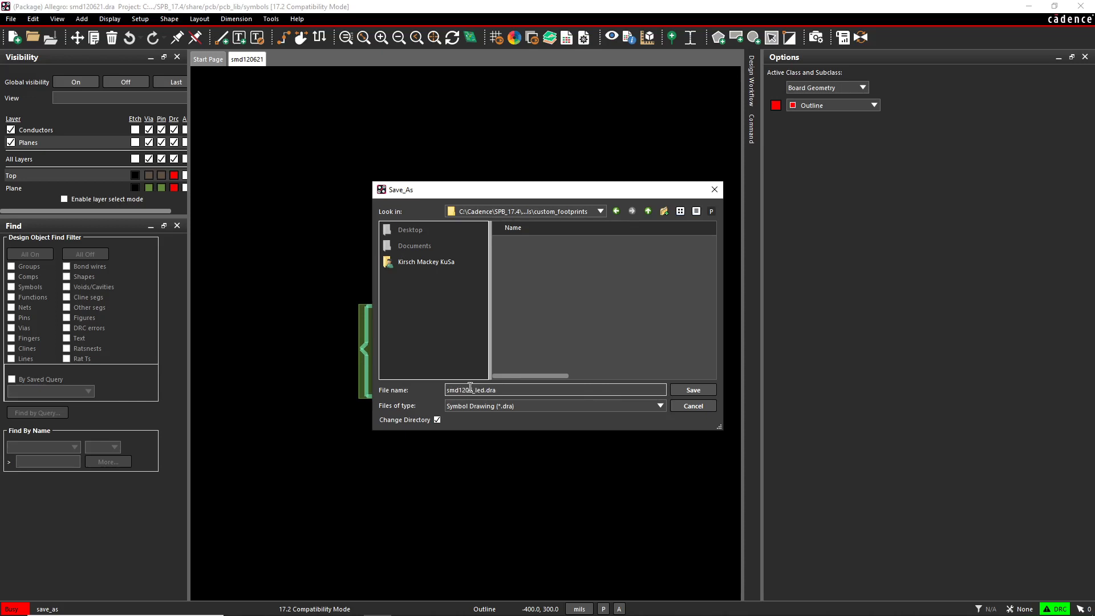
{"action": "left_click", "coordinate": [682, 390]}
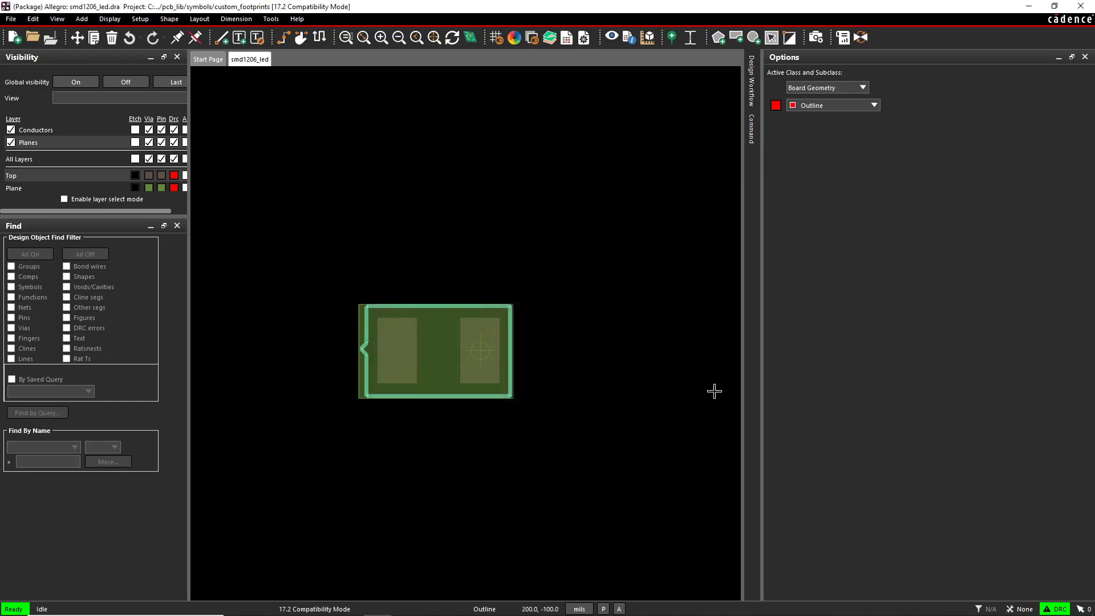
Step: Check the command log for the smd1206_led.psm creation message, then close the package editor
{"action": "left_click", "coordinate": [753, 136]}
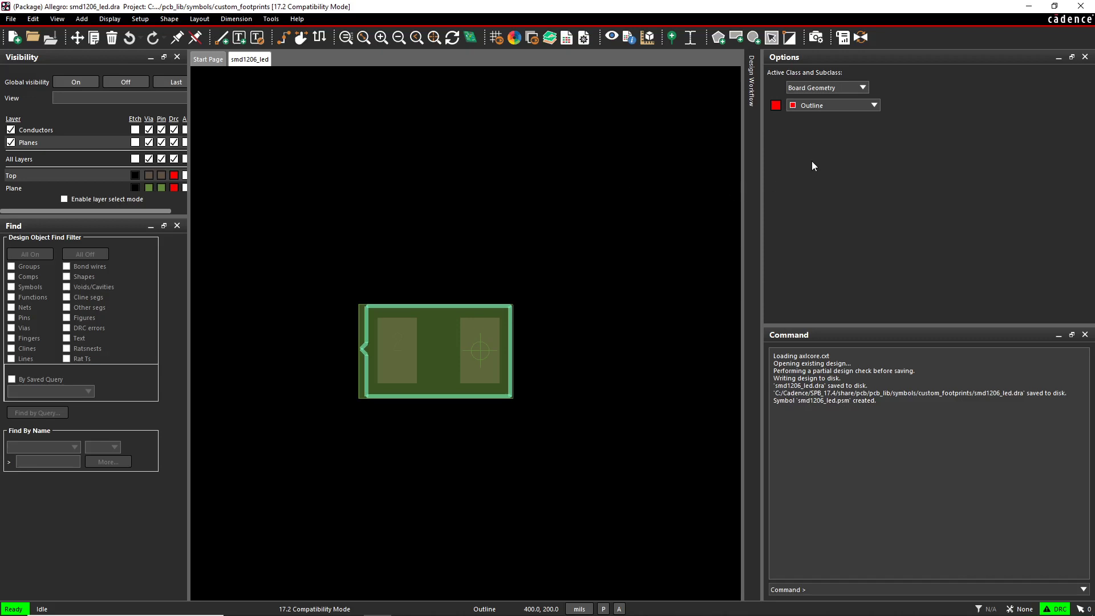
{"action": "left_click", "coordinate": [1080, 7]}
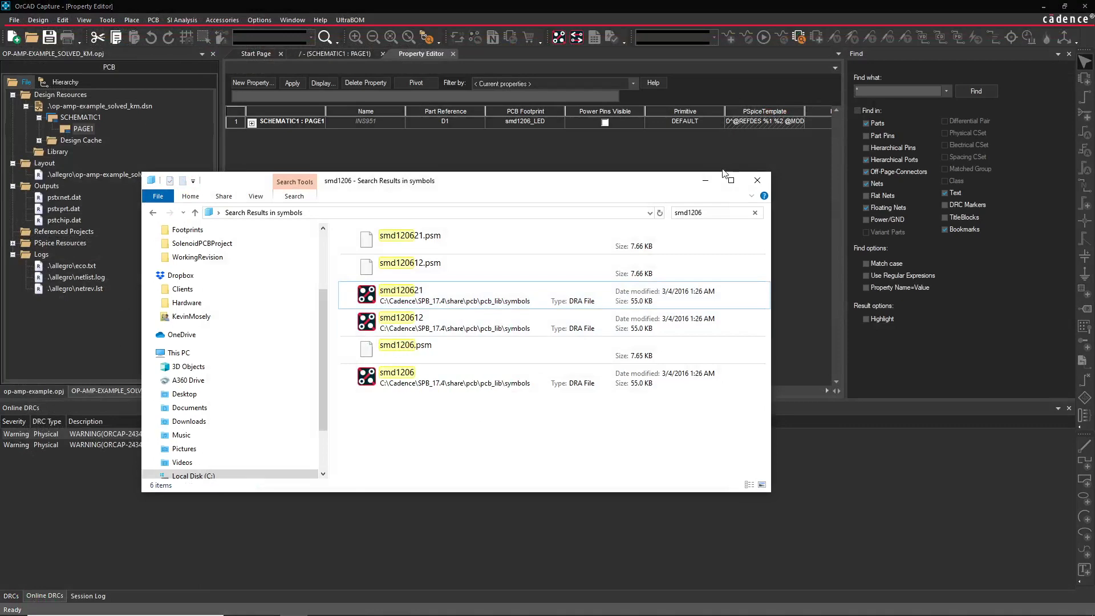
Step: Switch to SCHEMATIC1 PAGE1 and clear the smd1206 Explorer search back to the symbols folder
{"action": "left_click", "coordinate": [757, 180]}
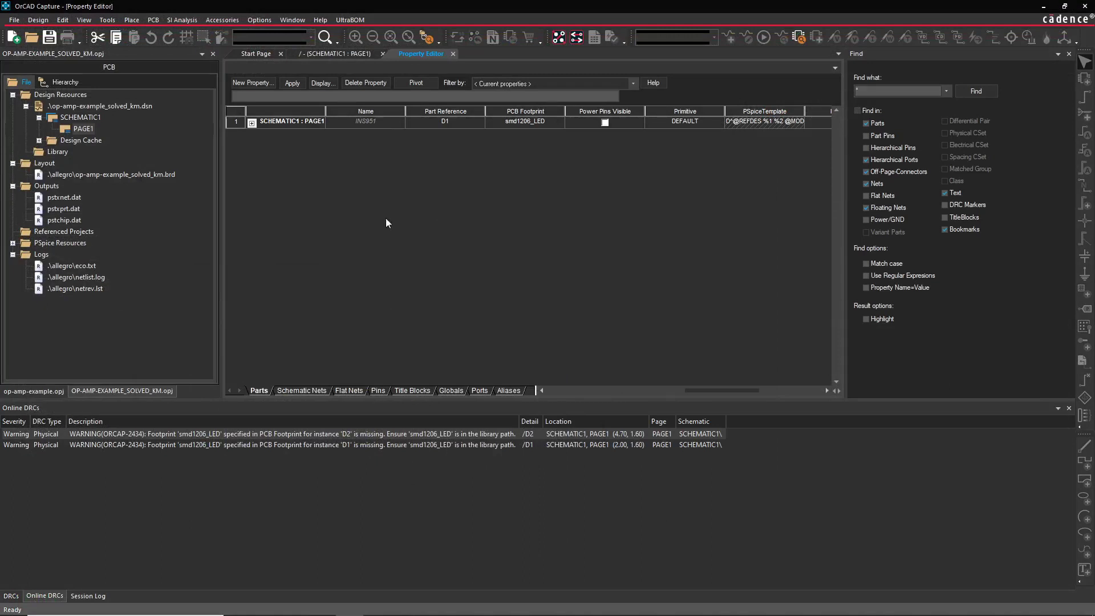
{"action": "left_click", "coordinate": [343, 53]}
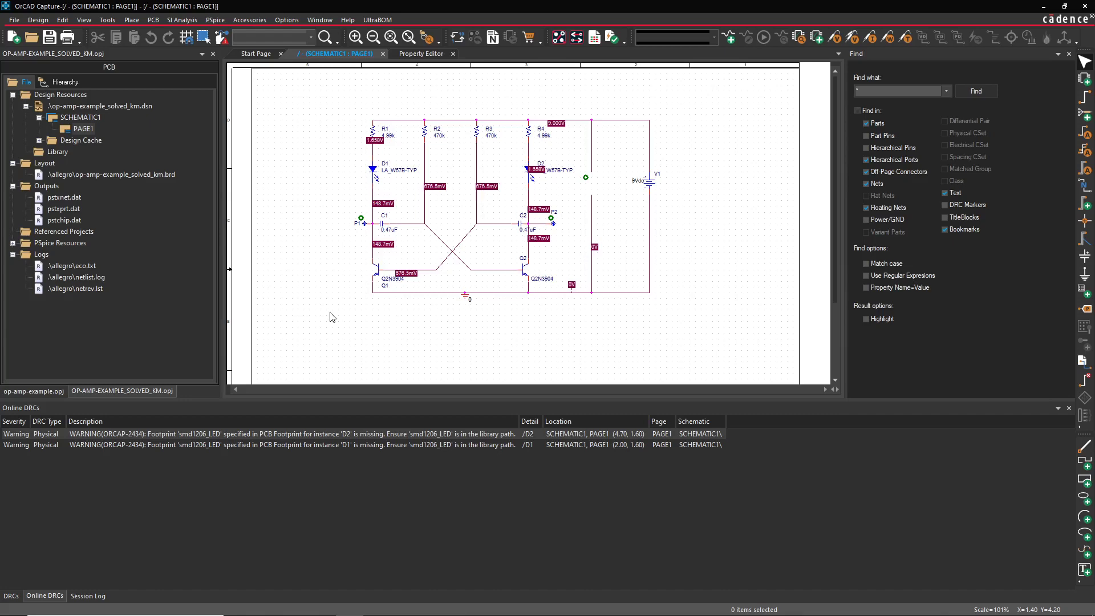
{"action": "left_click", "coordinate": [293, 604]}
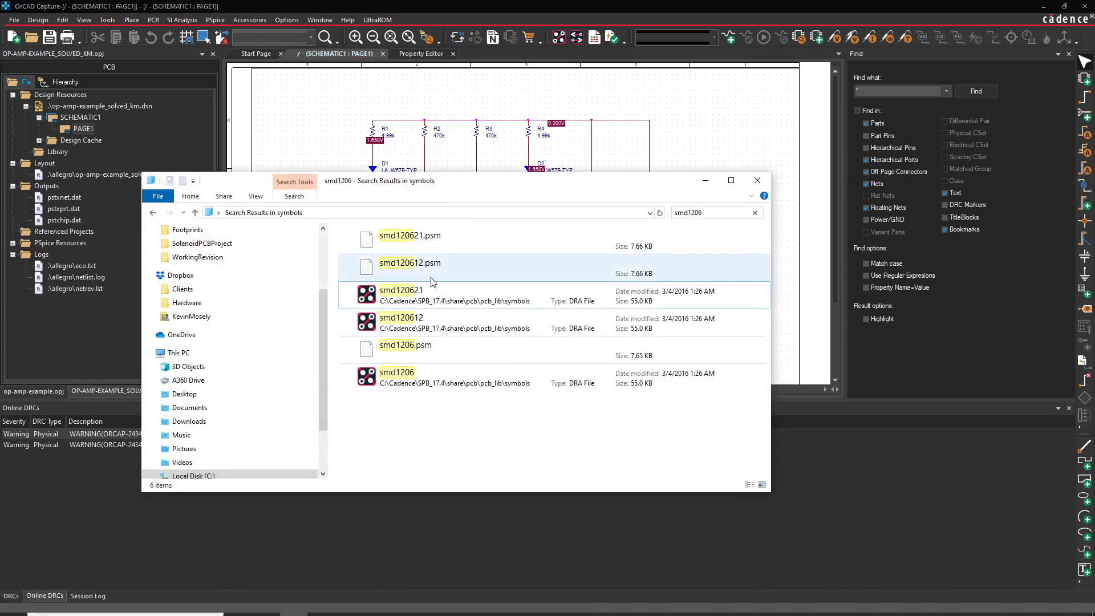
{"action": "key", "text": "Escape"}
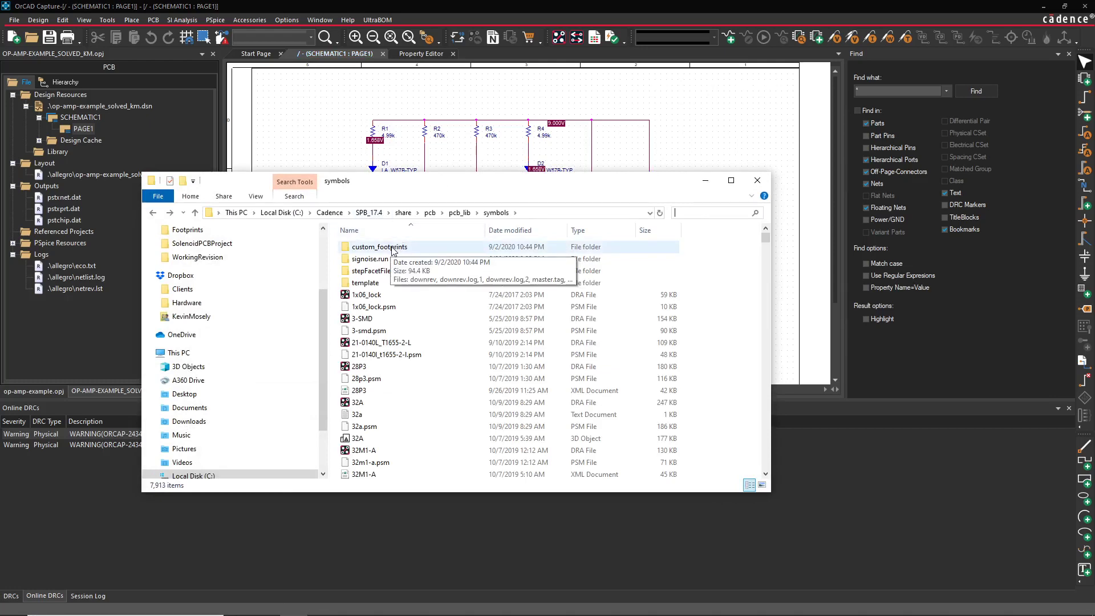
Step: Run PCB > Design Sync and open the board in OrCAD PCB Designer Professional w/PSpice
{"action": "left_click", "coordinate": [705, 180]}
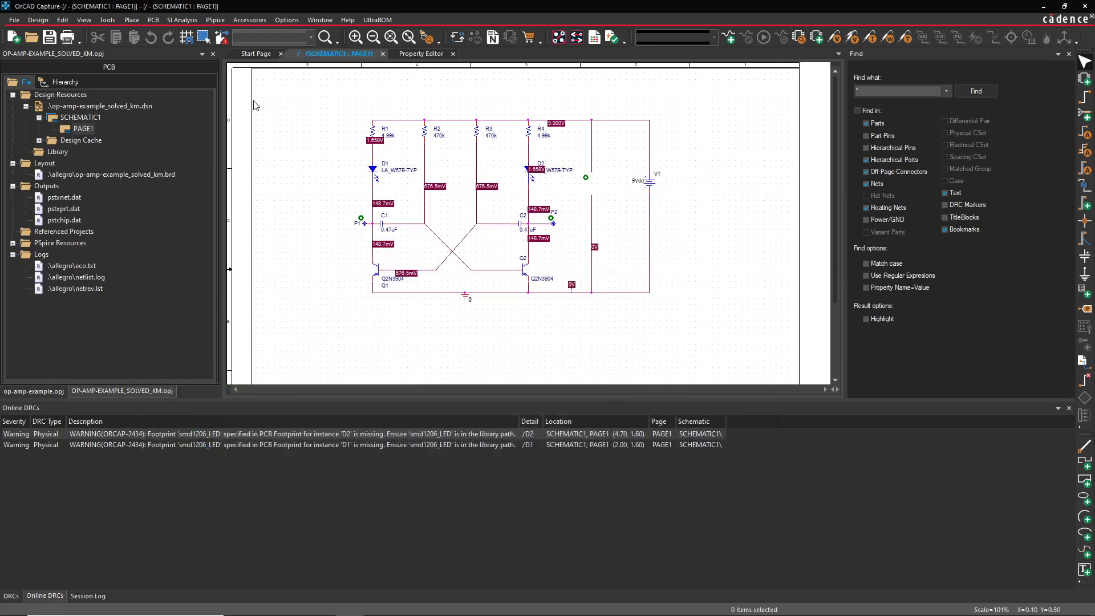
{"action": "left_click", "coordinate": [153, 19]}
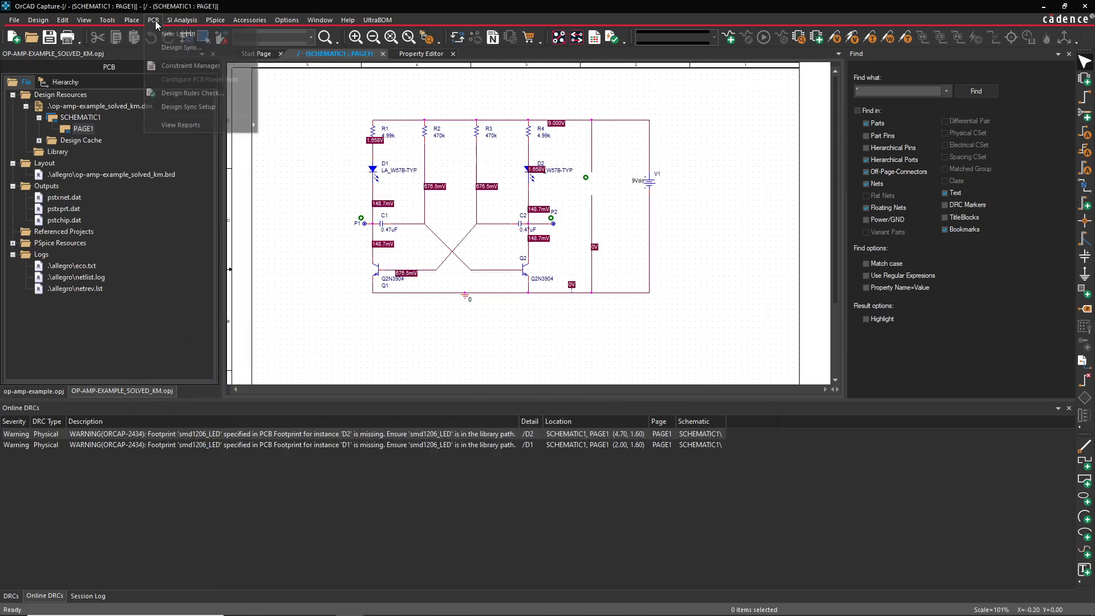
{"action": "left_click", "coordinate": [182, 47]}
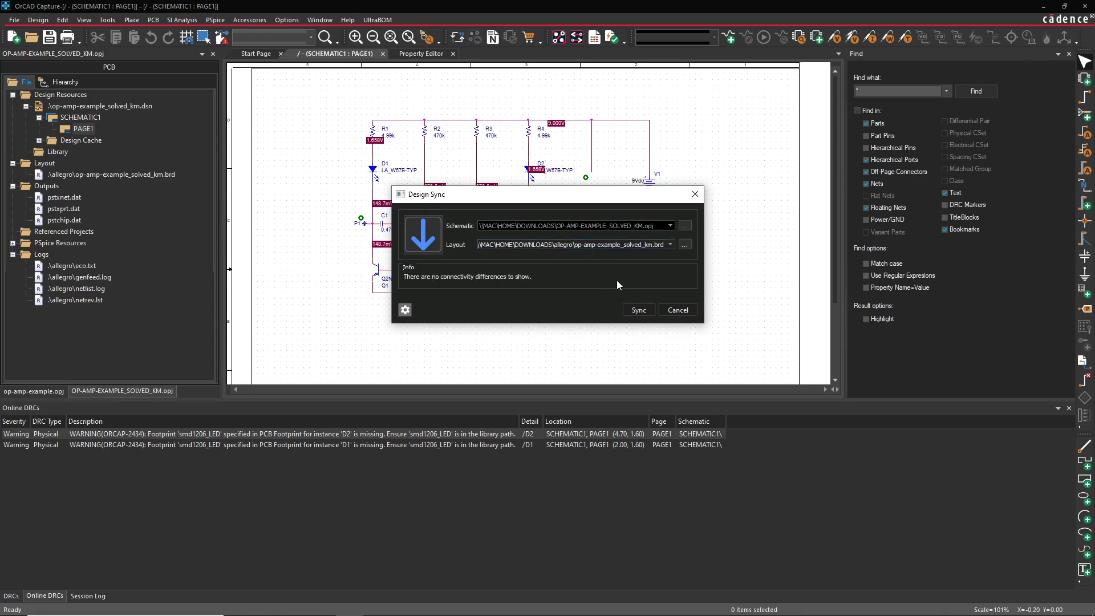
{"action": "left_click", "coordinate": [638, 311]}
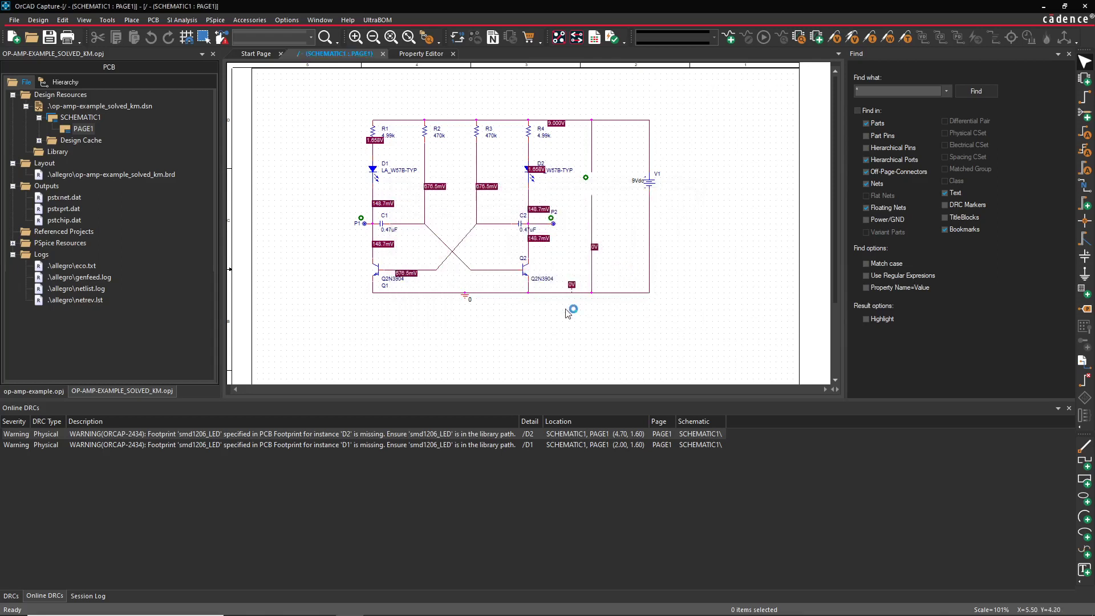
{"action": "double_click", "coordinate": [553, 186]}
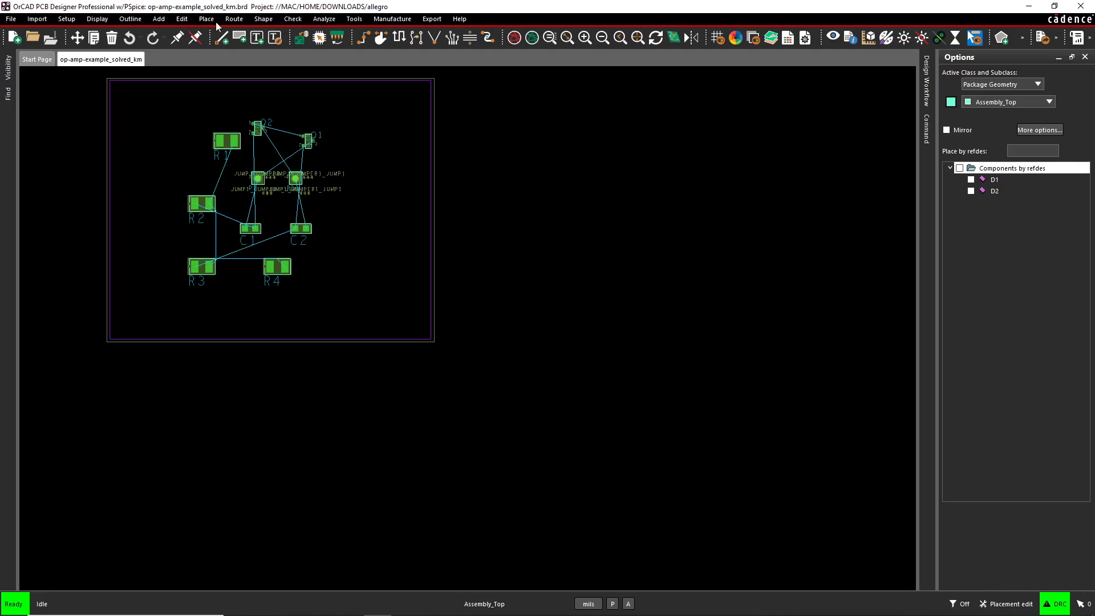
Step: Find the netrev.lst warning that symbol SMD1206_LED for D1 is not found
{"action": "scroll", "coordinate": [474, 374], "scroll_direction": "down", "scroll_amount": 4}
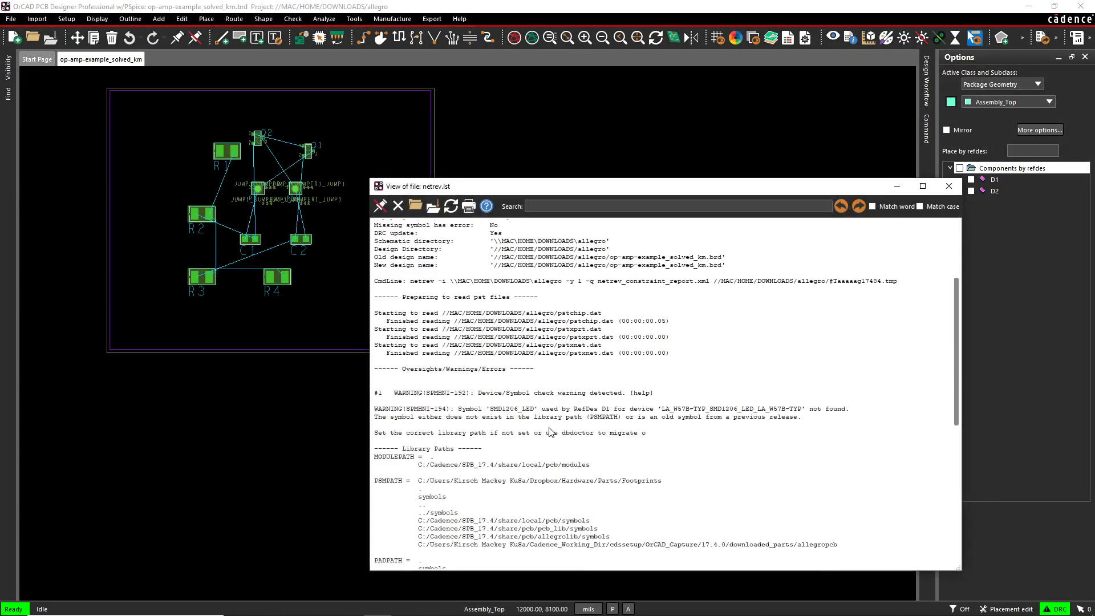
{"action": "scroll", "coordinate": [470, 356], "scroll_direction": "down", "scroll_amount": 3}
{"action": "scroll", "coordinate": [485, 345], "scroll_direction": "down", "scroll_amount": 2}
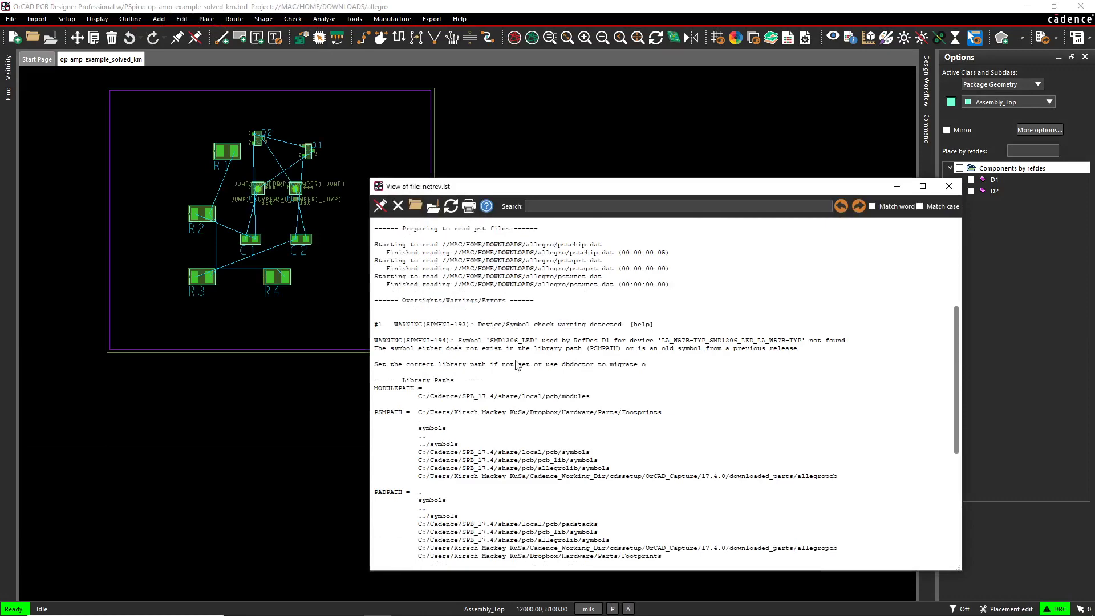
{"action": "scroll", "coordinate": [513, 362], "scroll_direction": "down", "scroll_amount": 4}
{"action": "scroll", "coordinate": [507, 353], "scroll_direction": "up", "scroll_amount": 3}
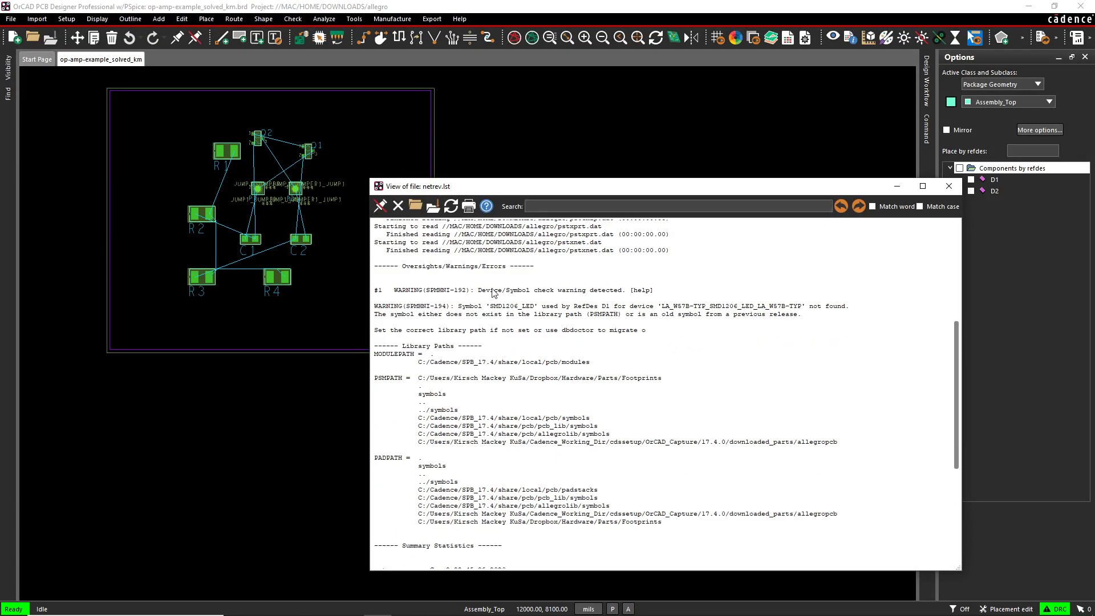
{"action": "left_click_drag", "start_coordinate": [494, 292], "coordinate": [598, 294]}
{"action": "left_click", "coordinate": [480, 330]}
Step: Review the Library Paths section, selecting the pcb_lib/symbols path line
{"action": "scroll", "coordinate": [448, 360], "scroll_direction": "down", "scroll_amount": 2}
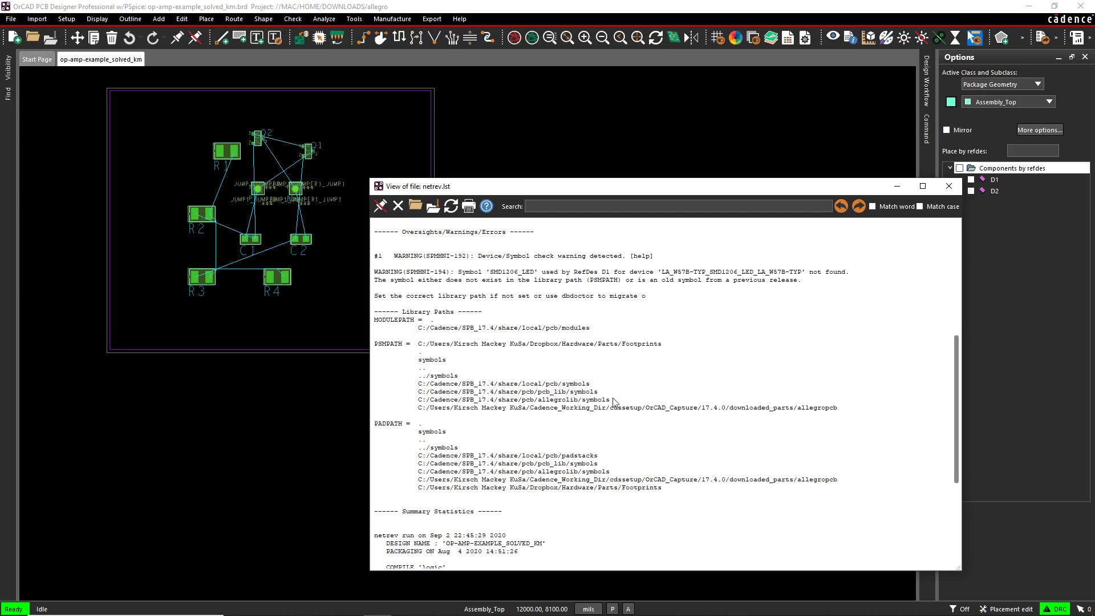
{"action": "scroll", "coordinate": [560, 439], "scroll_direction": "down", "scroll_amount": 5}
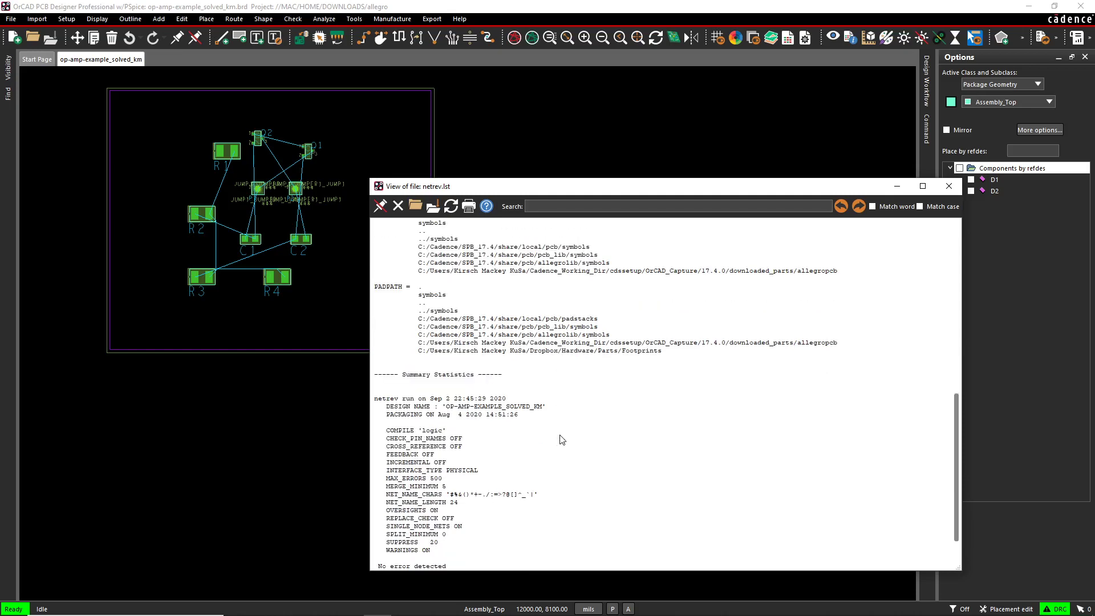
{"action": "scroll", "coordinate": [562, 439], "scroll_direction": "down", "scroll_amount": 2}
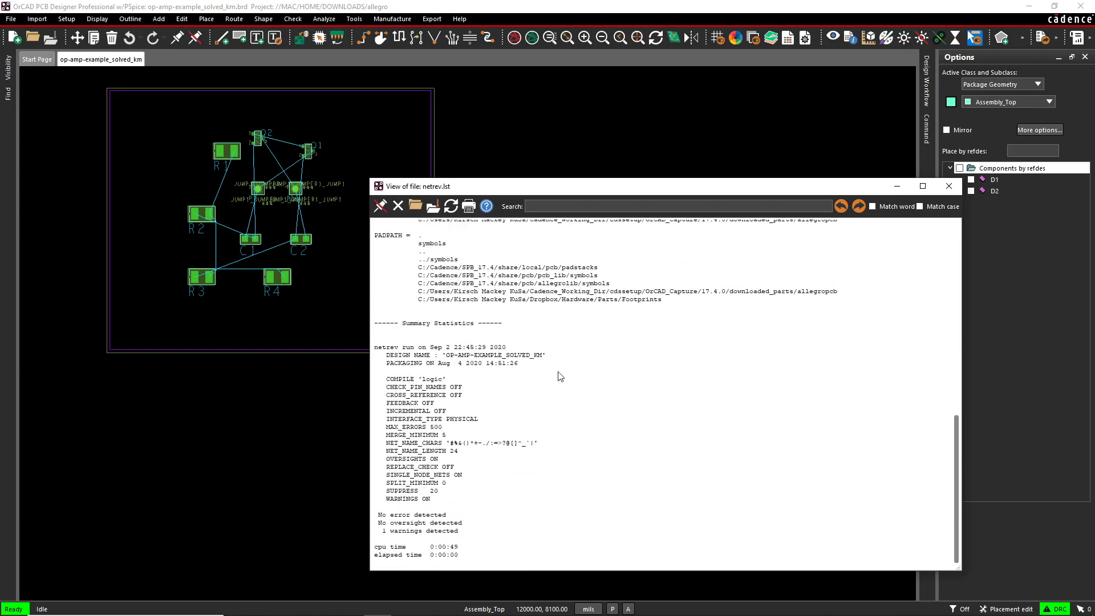
{"action": "scroll", "coordinate": [441, 355], "scroll_direction": "up", "scroll_amount": 4}
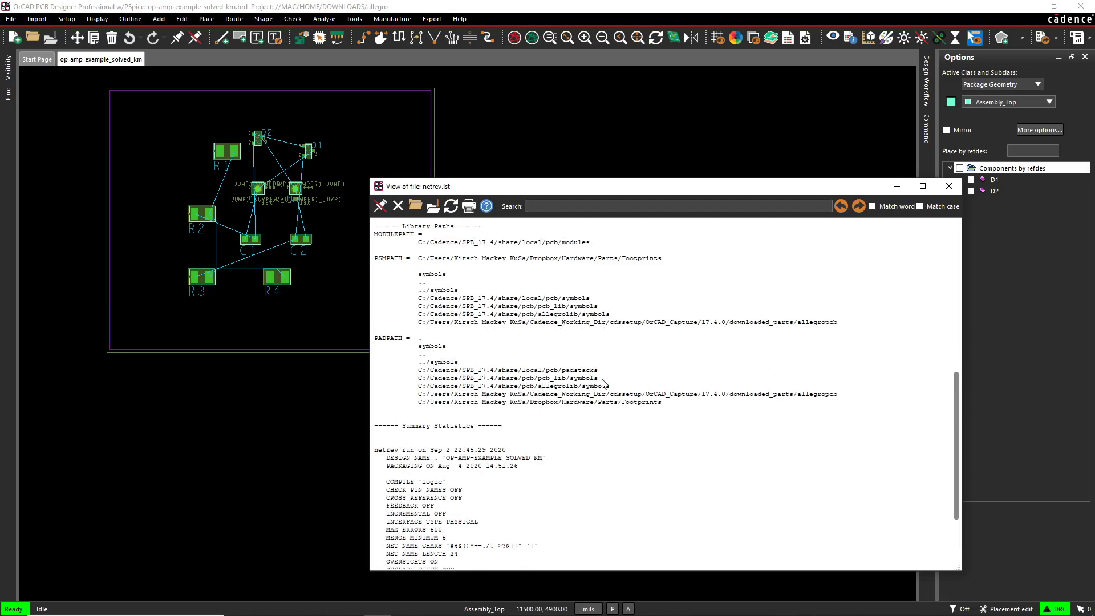
{"action": "left_click_drag", "start_coordinate": [550, 385], "coordinate": [599, 382]}
{"action": "left_click", "coordinate": [500, 386]}
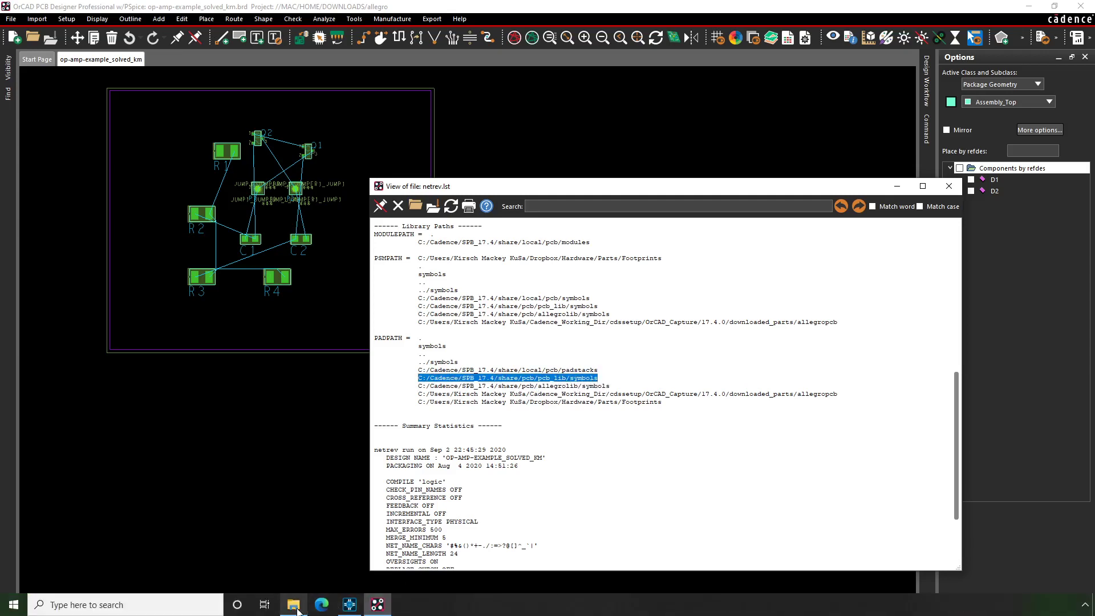
Step: Open custom_footprints in File Explorer, select its full path, and return to the netrev log
{"action": "left_click", "coordinate": [293, 607]}
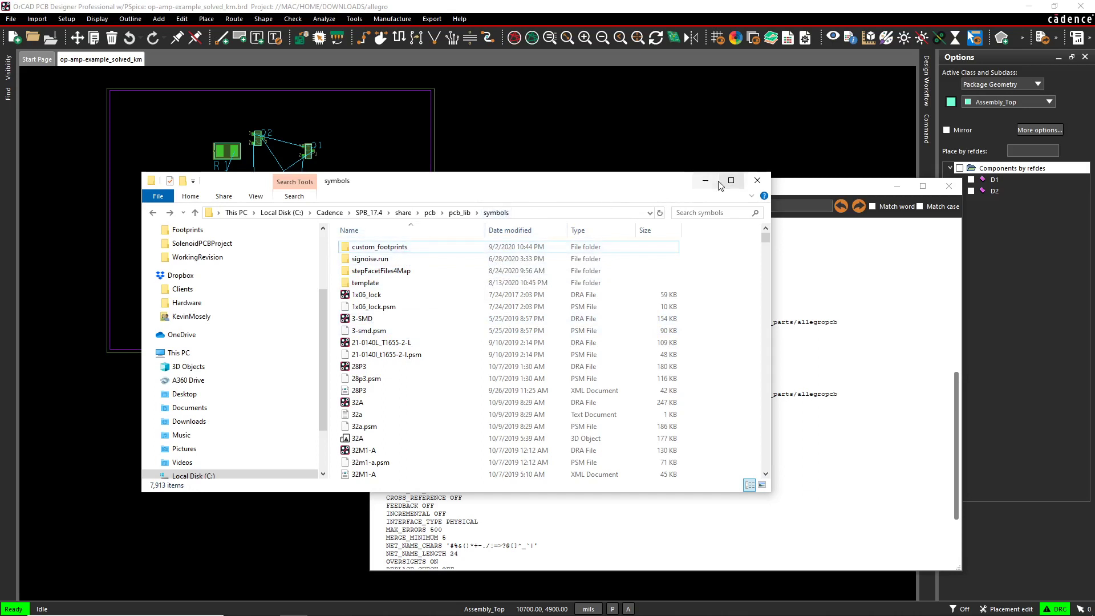
{"action": "double_click", "coordinate": [488, 247]}
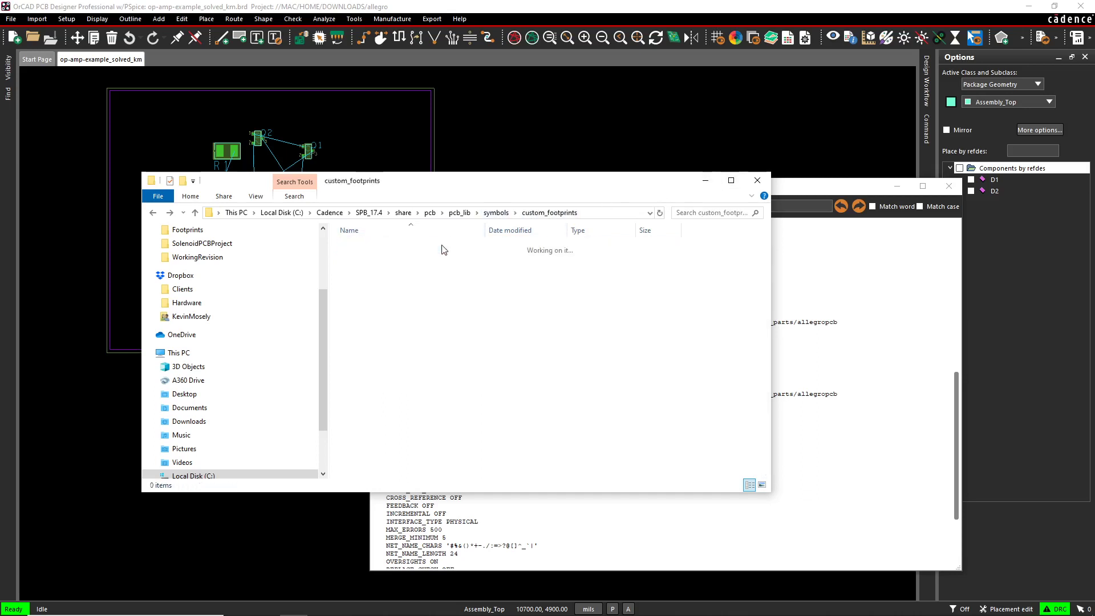
{"action": "left_click", "coordinate": [584, 213]}
{"action": "key", "text": "ctrl+c"}
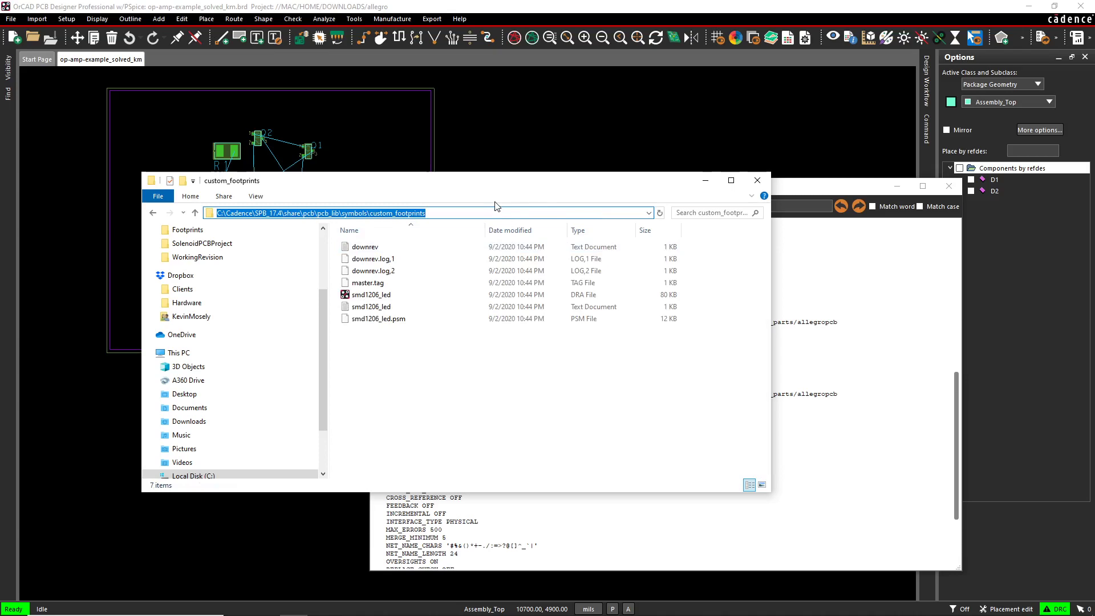
{"action": "left_click", "coordinate": [706, 180]}
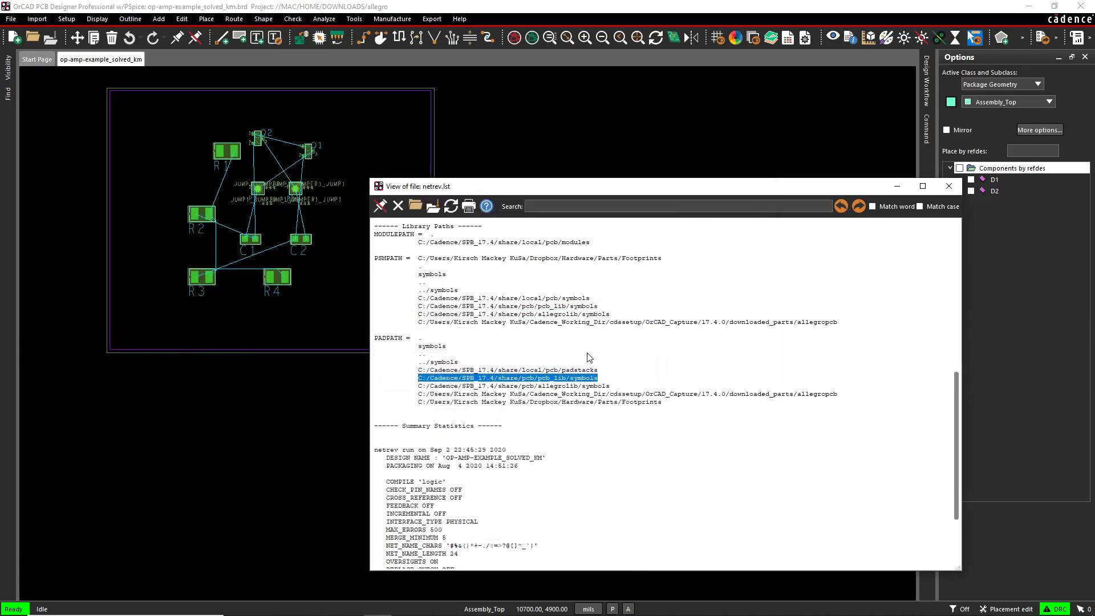
{"action": "left_click", "coordinate": [643, 366]}
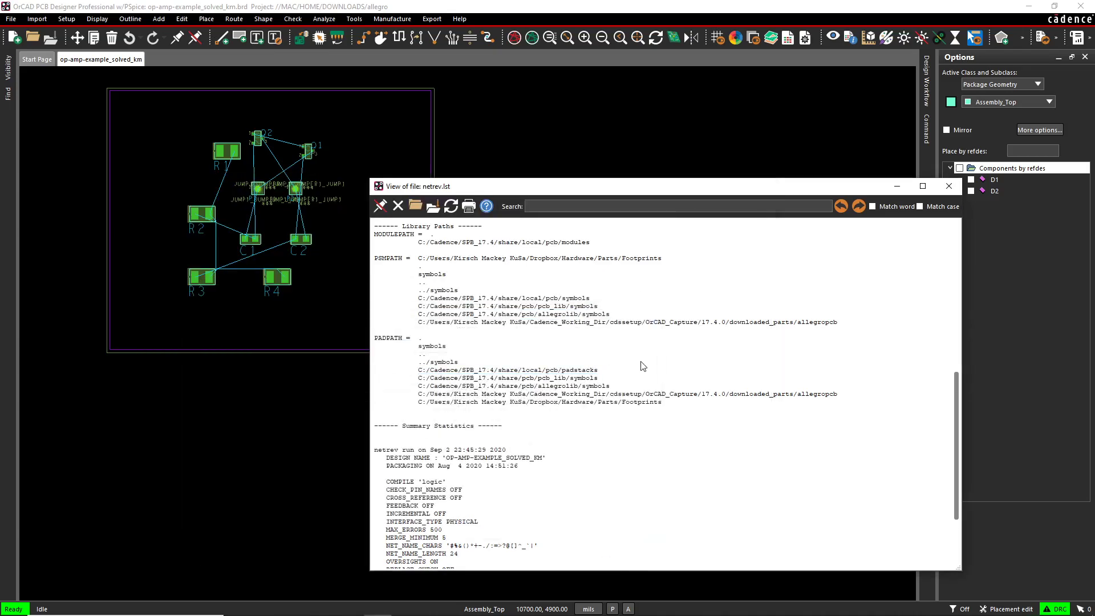
Step: Close the log and open User Preferences at Paths > Library
{"action": "left_click", "coordinate": [948, 186]}
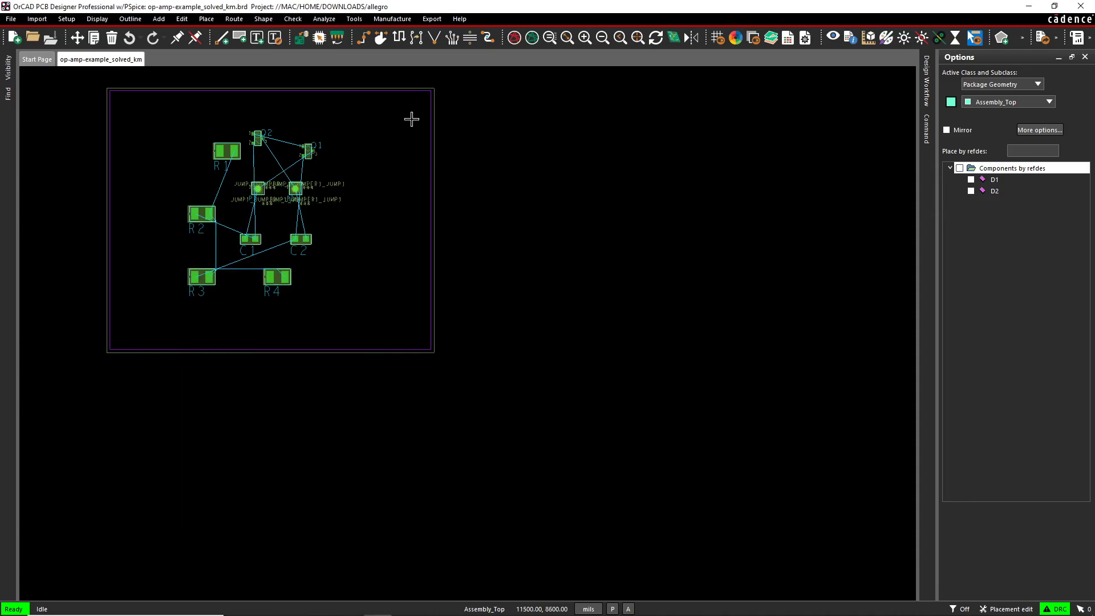
{"action": "left_click", "coordinate": [67, 21]}
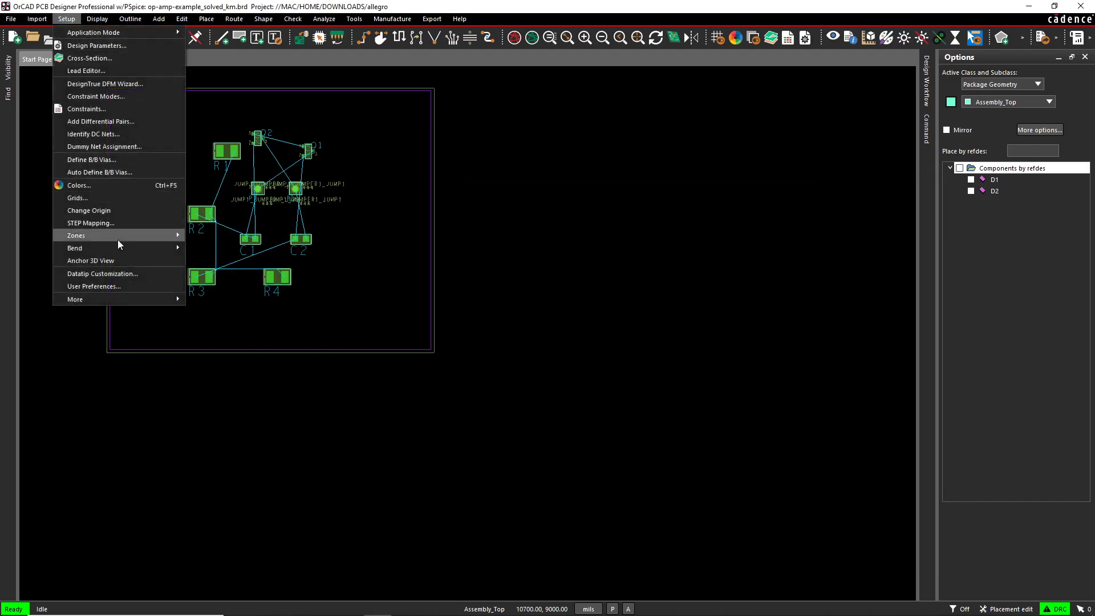
{"action": "left_click", "coordinate": [118, 285]}
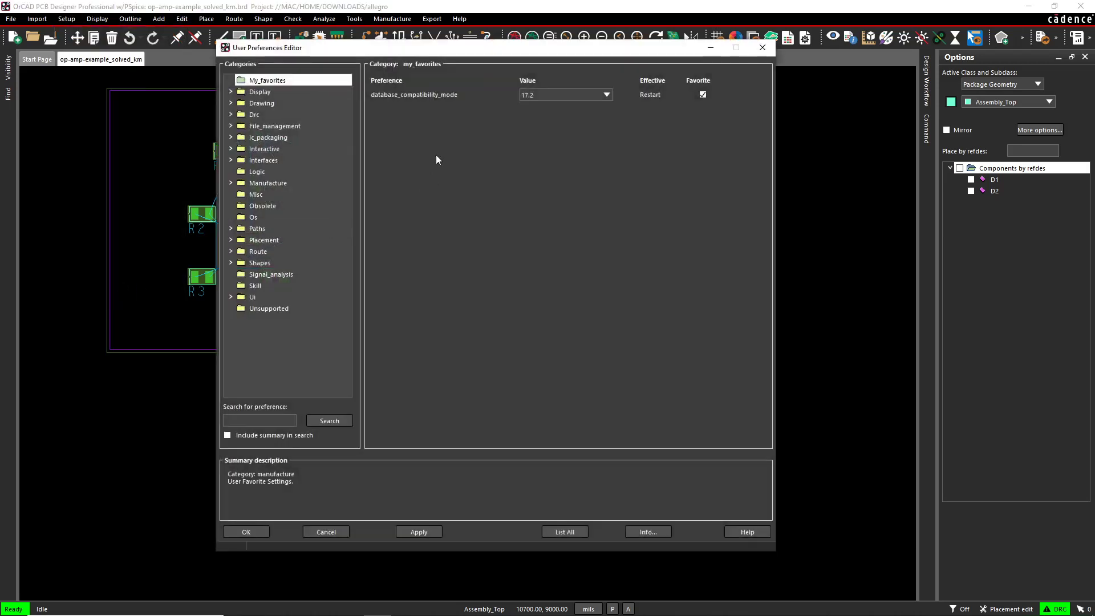
{"action": "left_click", "coordinate": [231, 228]}
{"action": "left_click", "coordinate": [271, 263]}
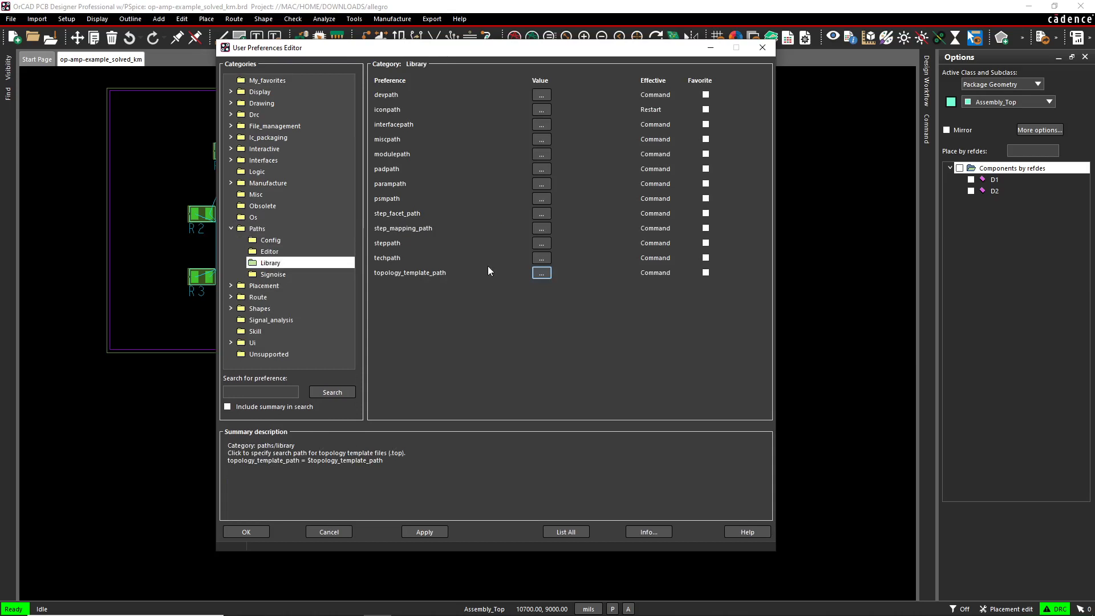
Step: Add the copied custom_footprints folder path as a new psmpath entry
{"action": "left_click", "coordinate": [542, 199]}
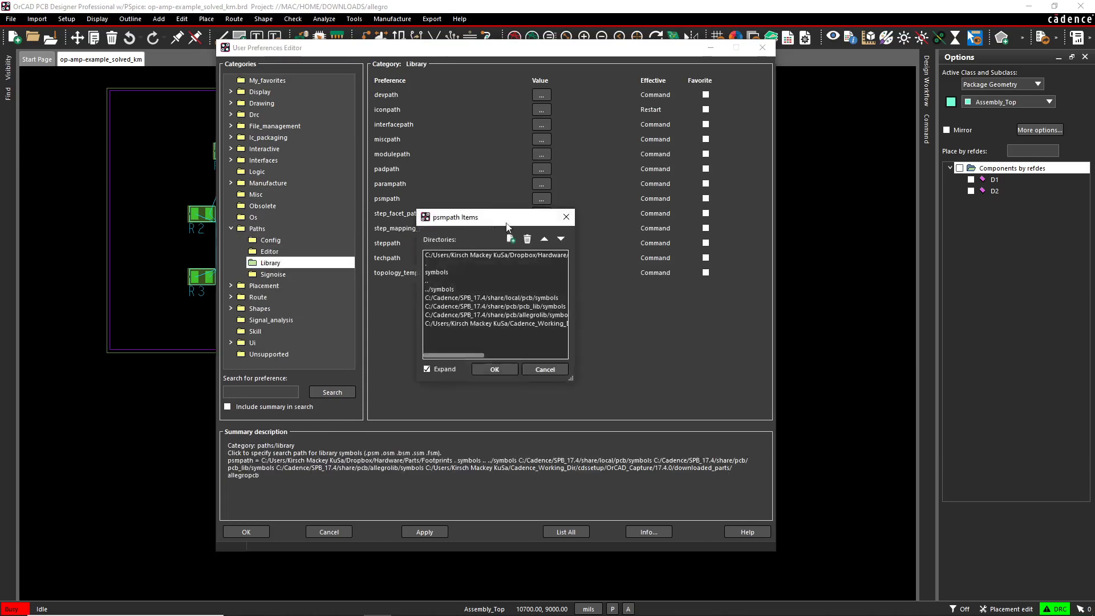
{"action": "left_click", "coordinate": [511, 239]}
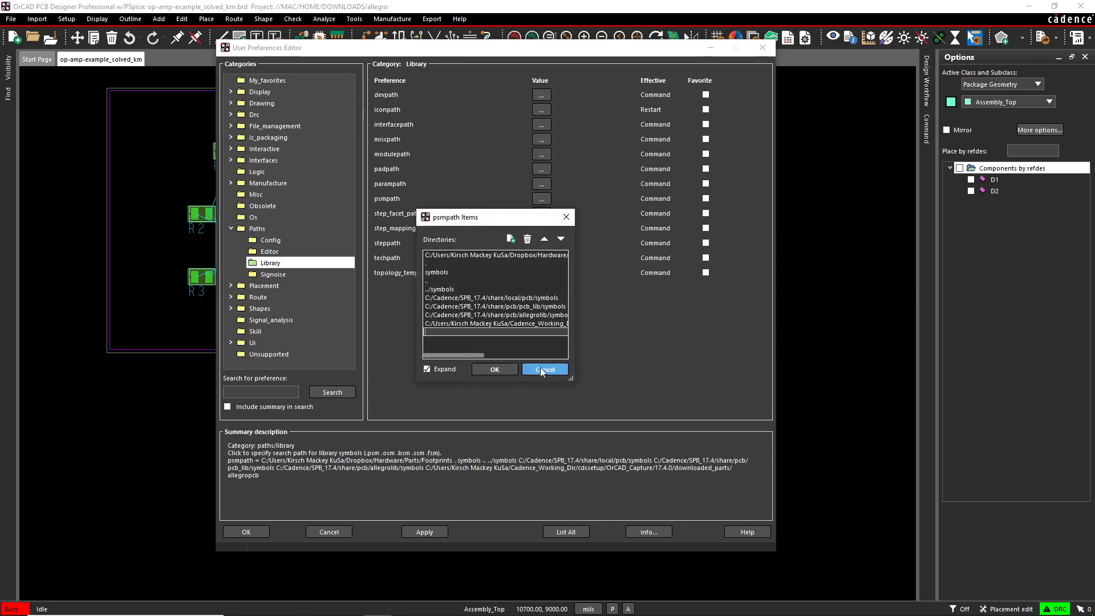
{"action": "left_click_drag", "start_coordinate": [568, 381], "coordinate": [793, 421]}
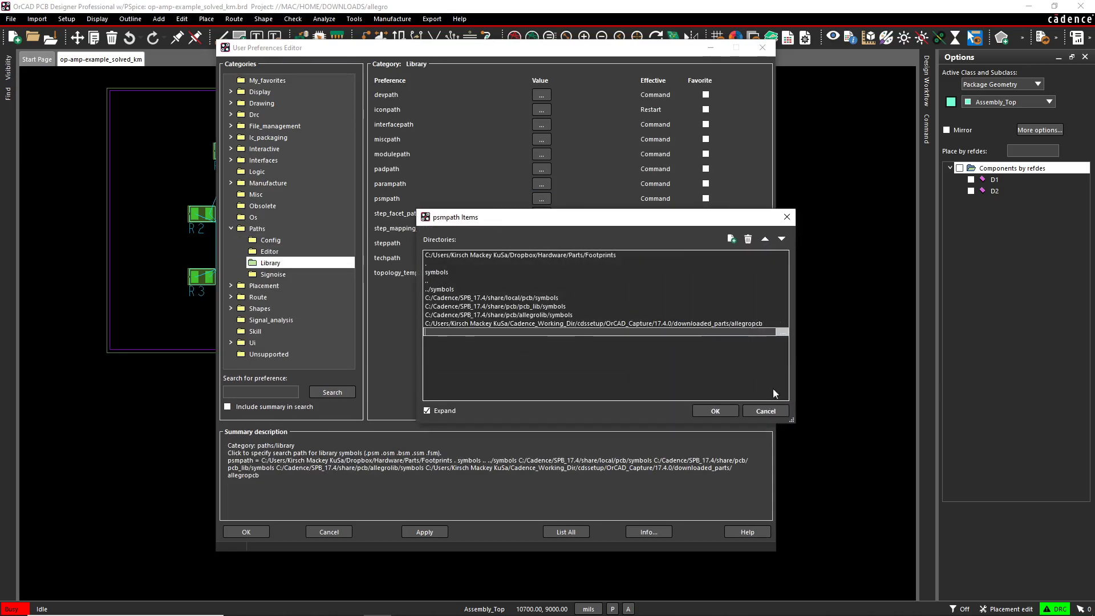
{"action": "left_click", "coordinate": [780, 331]}
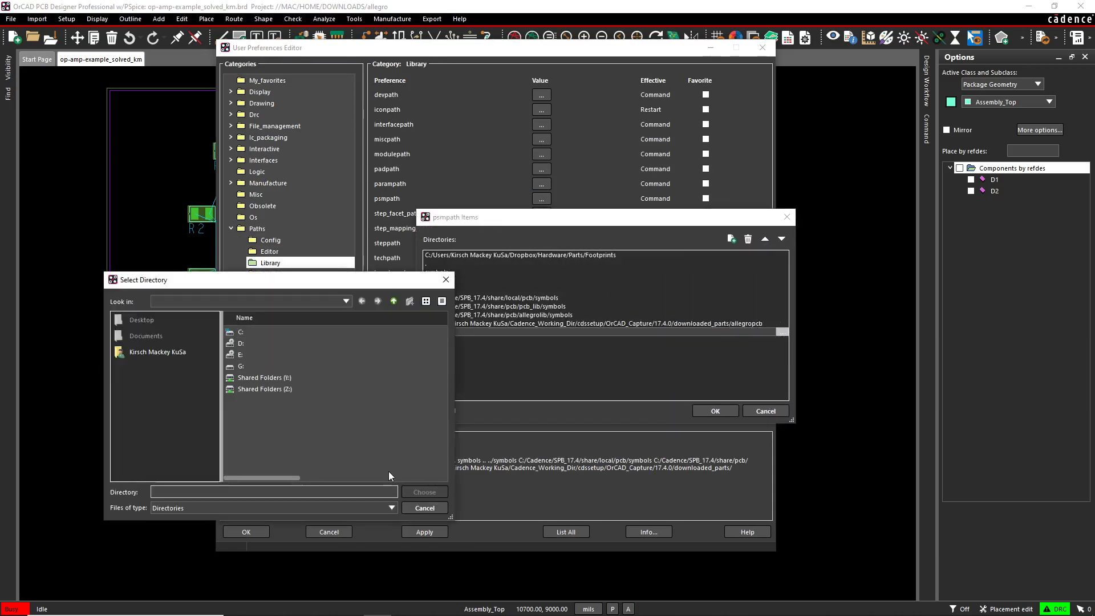
{"action": "left_click", "coordinate": [411, 507]}
{"action": "left_click", "coordinate": [530, 332]}
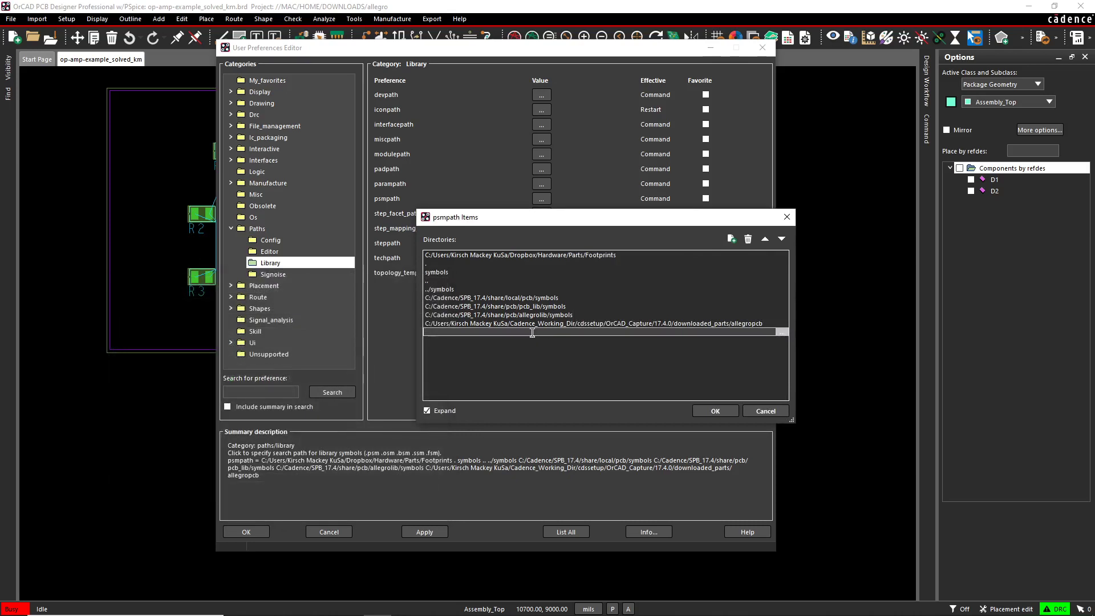
{"action": "key", "text": "ctrl+v"}
{"action": "key", "text": "Return"}
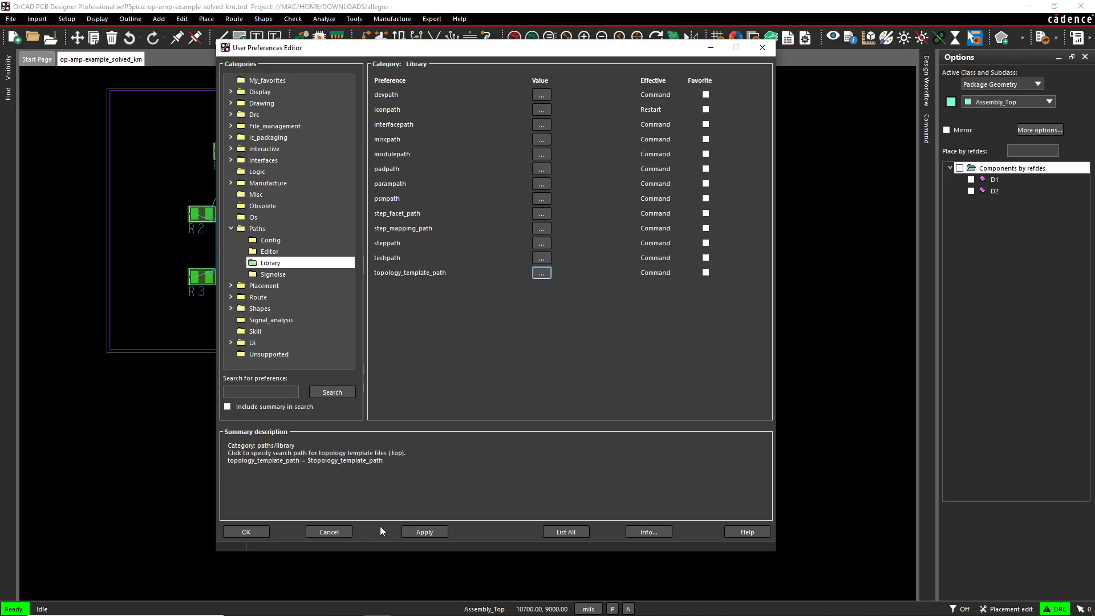
Step: Close the preferences and save the board, overwriting the existing file
{"action": "left_click", "coordinate": [246, 532]}
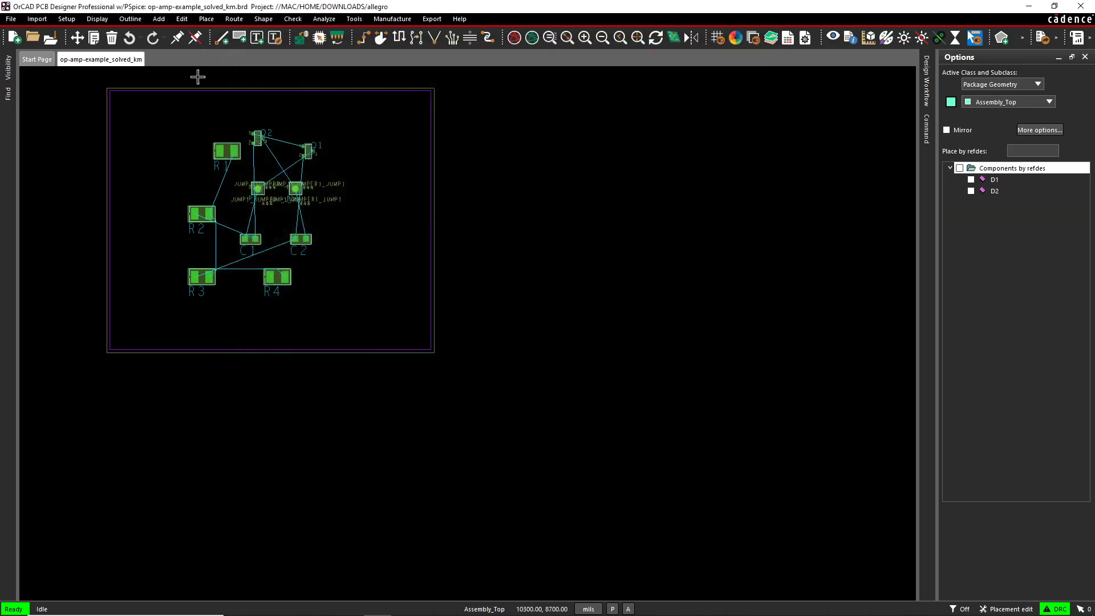
{"action": "left_click", "coordinate": [51, 34]}
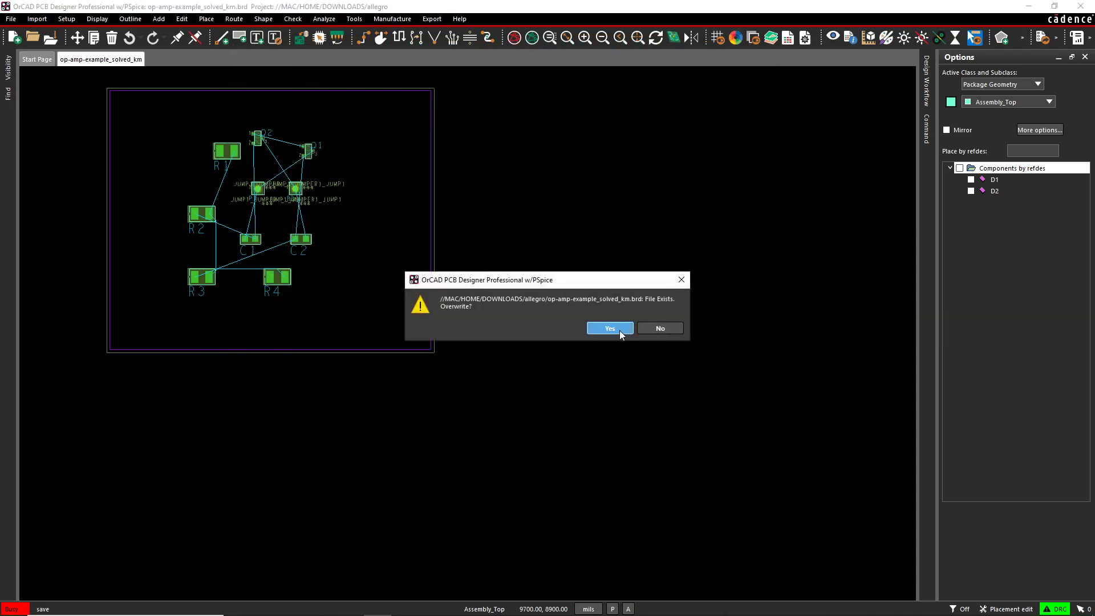
{"action": "left_click", "coordinate": [609, 328]}
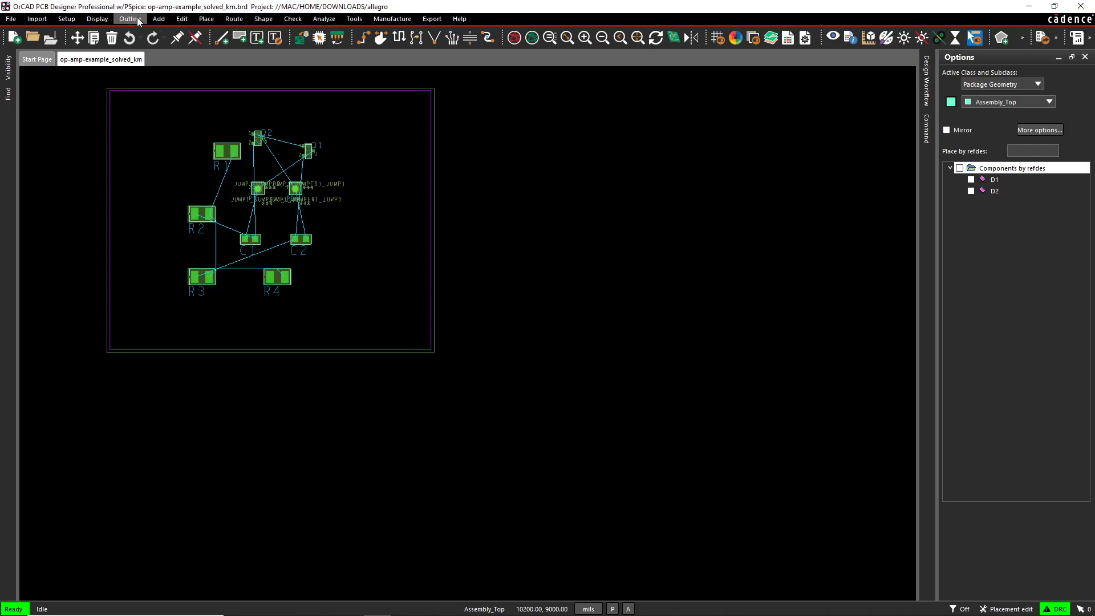
Step: Run File > Design Sync between the schematic and the board
{"action": "left_click", "coordinate": [209, 20]}
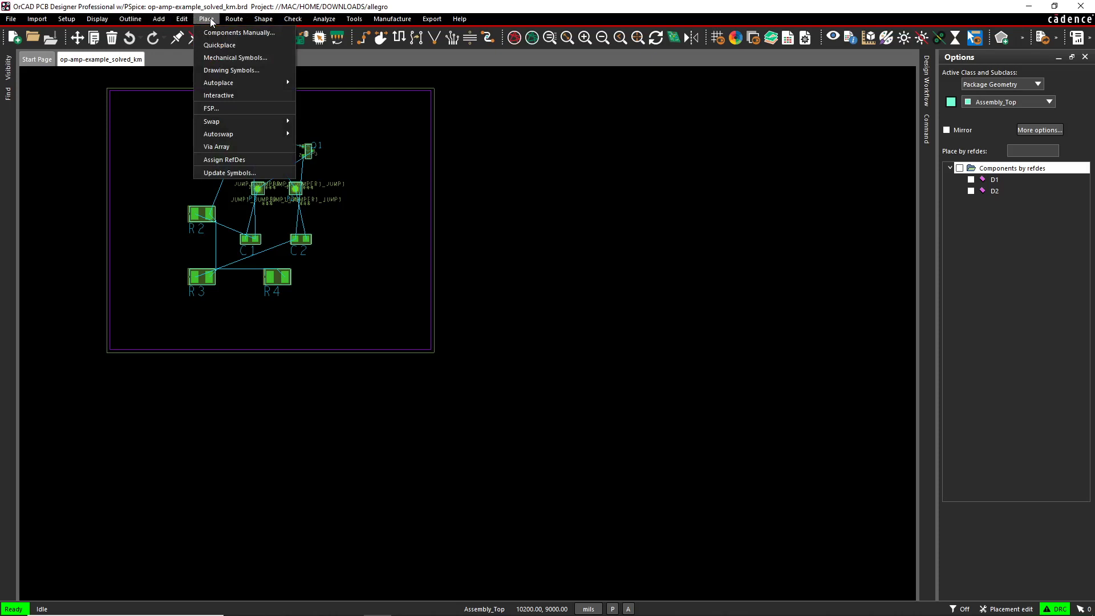
{"action": "mouse_move", "coordinate": [67, 21]}
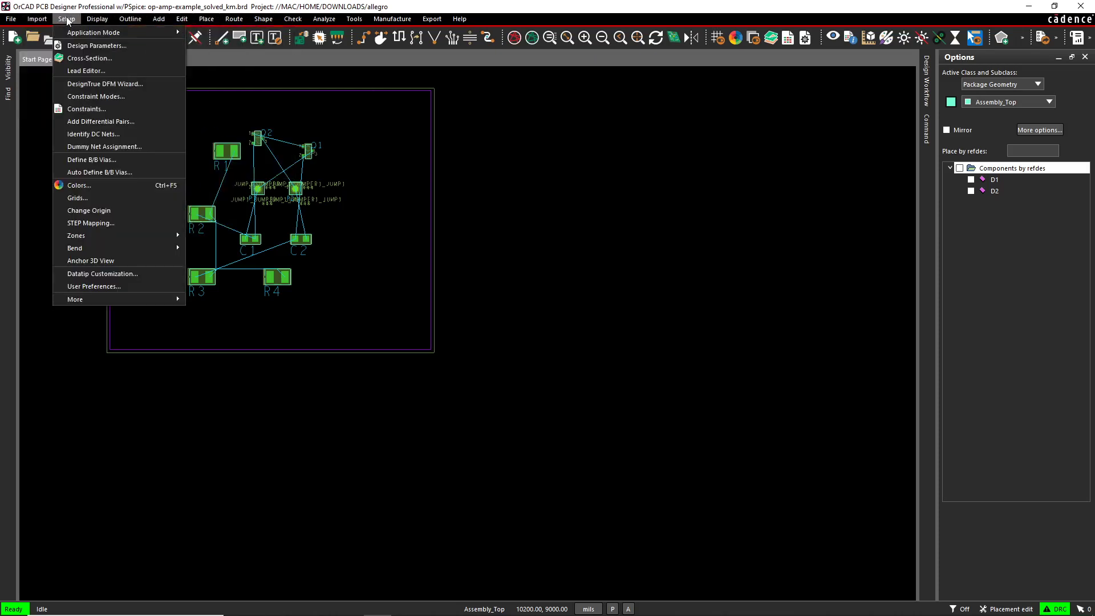
{"action": "mouse_move", "coordinate": [11, 19]}
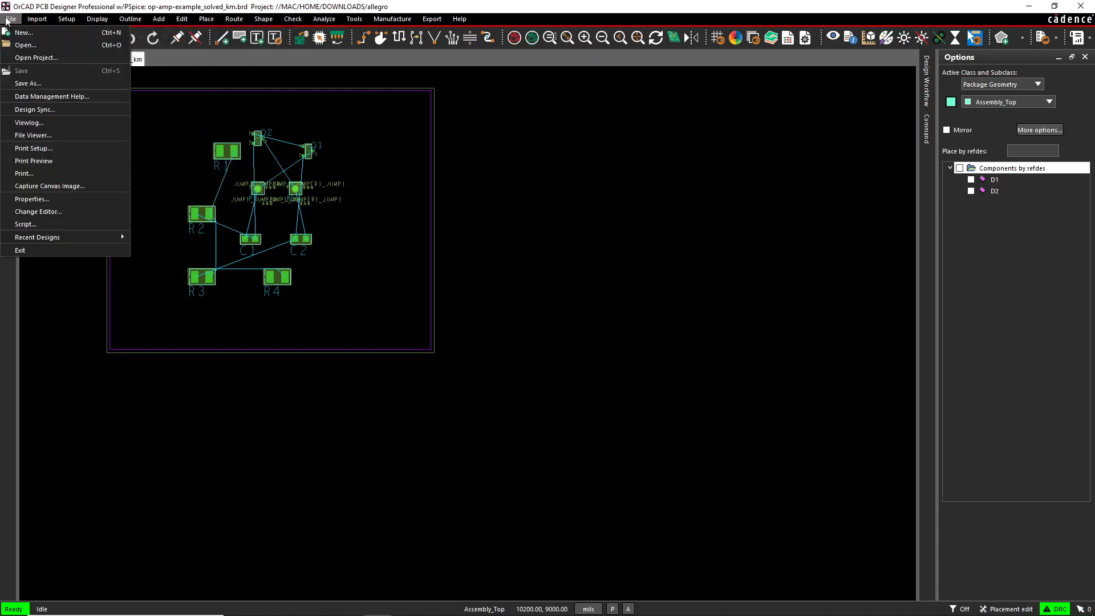
{"action": "left_click", "coordinate": [47, 109]}
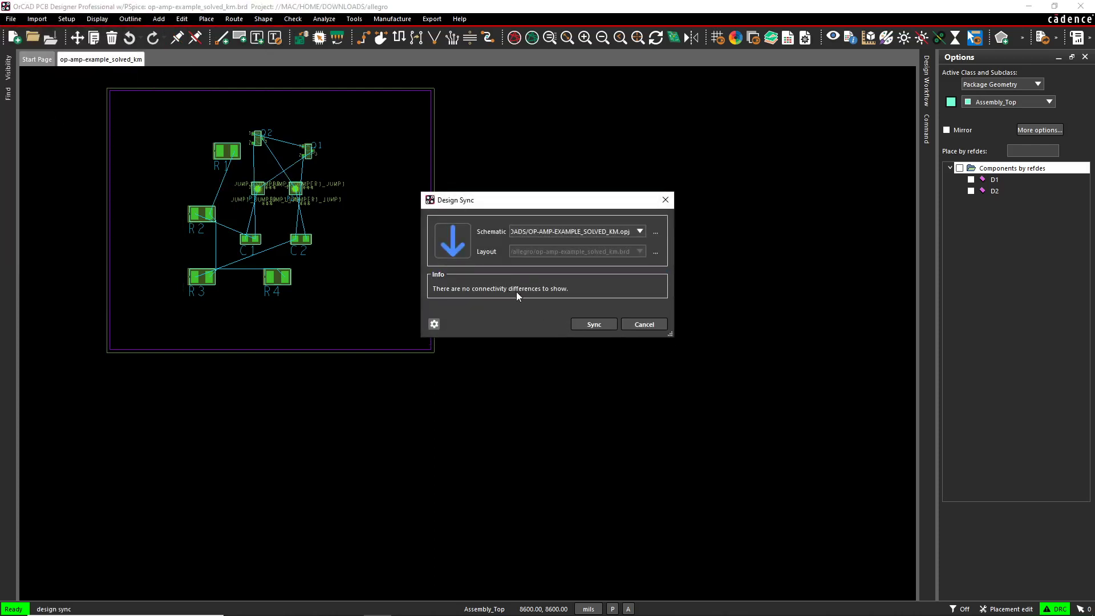
{"action": "left_click", "coordinate": [590, 322]}
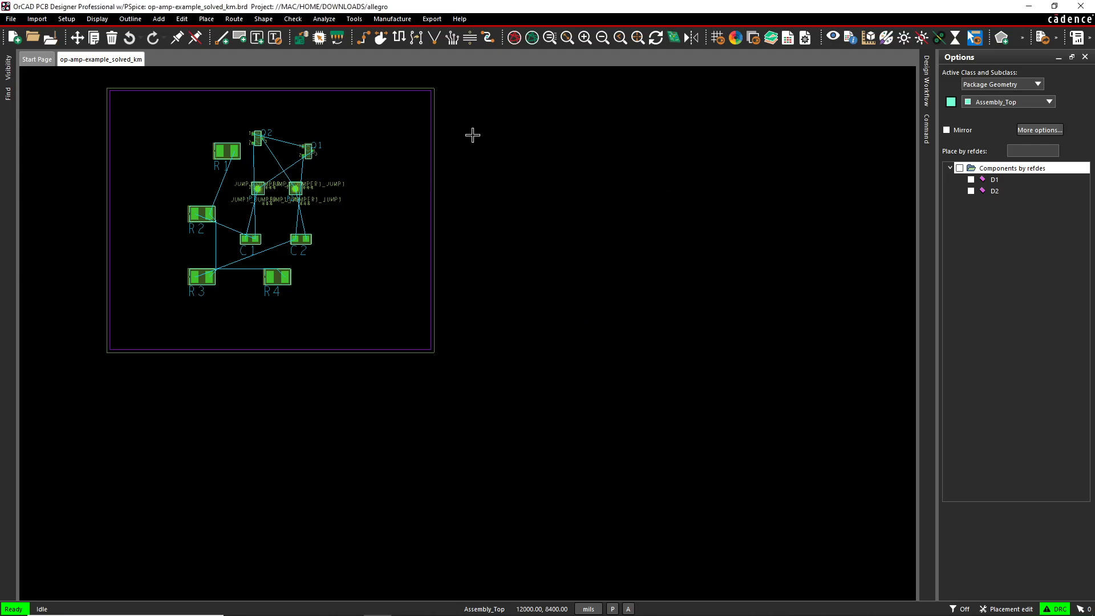
Step: Manually place D1 left of R1 and D2 right of the jumpers
{"action": "left_click", "coordinate": [206, 19]}
{"action": "left_click", "coordinate": [215, 32]}
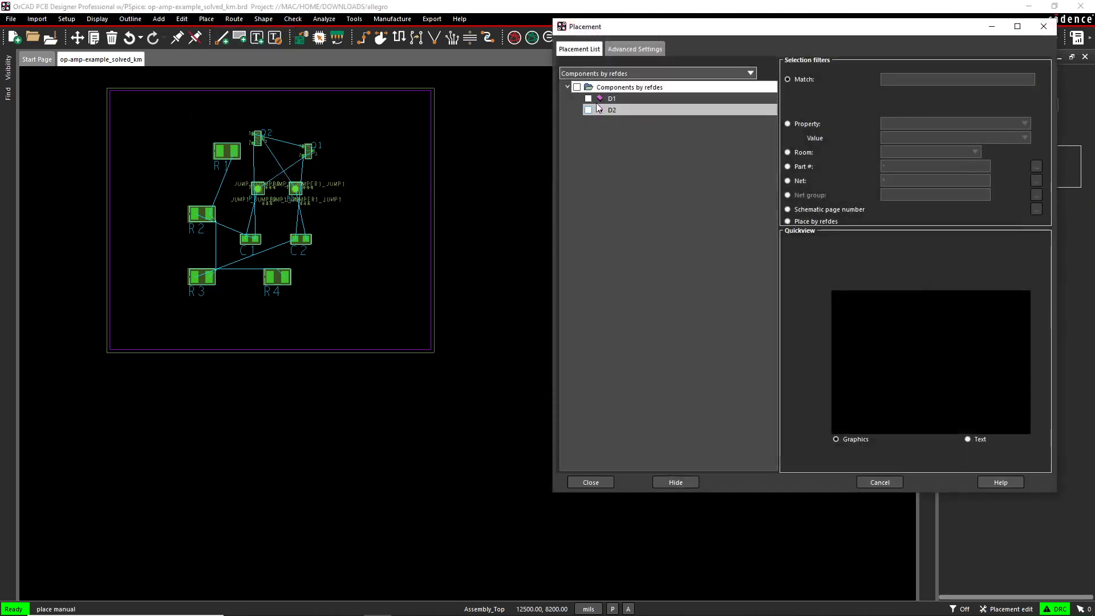
{"action": "left_click", "coordinate": [588, 98]}
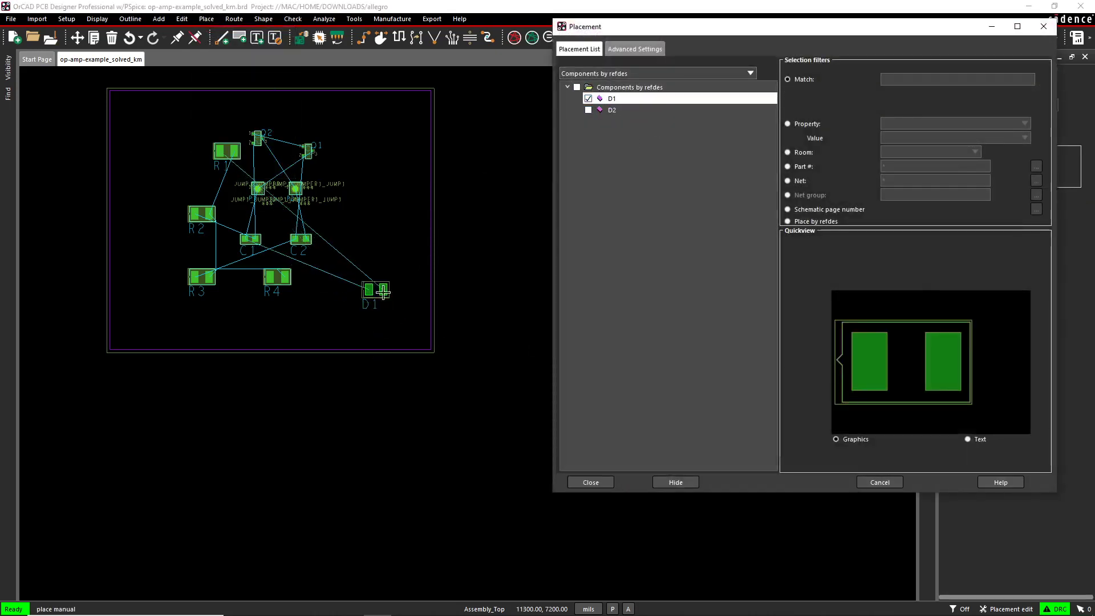
{"action": "left_click", "coordinate": [168, 153]}
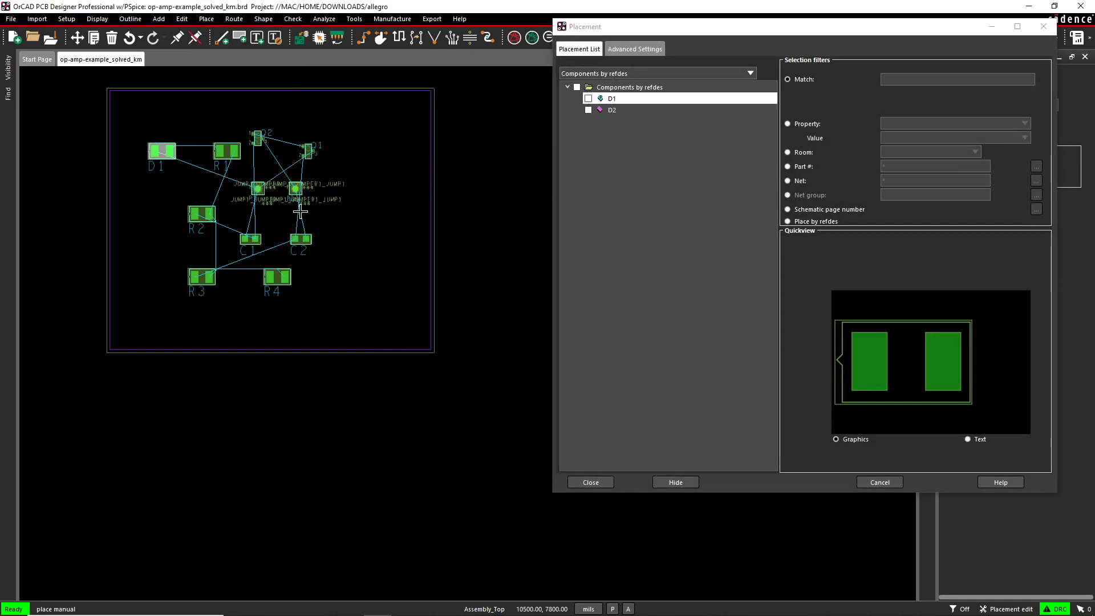
{"action": "left_click", "coordinate": [587, 111]}
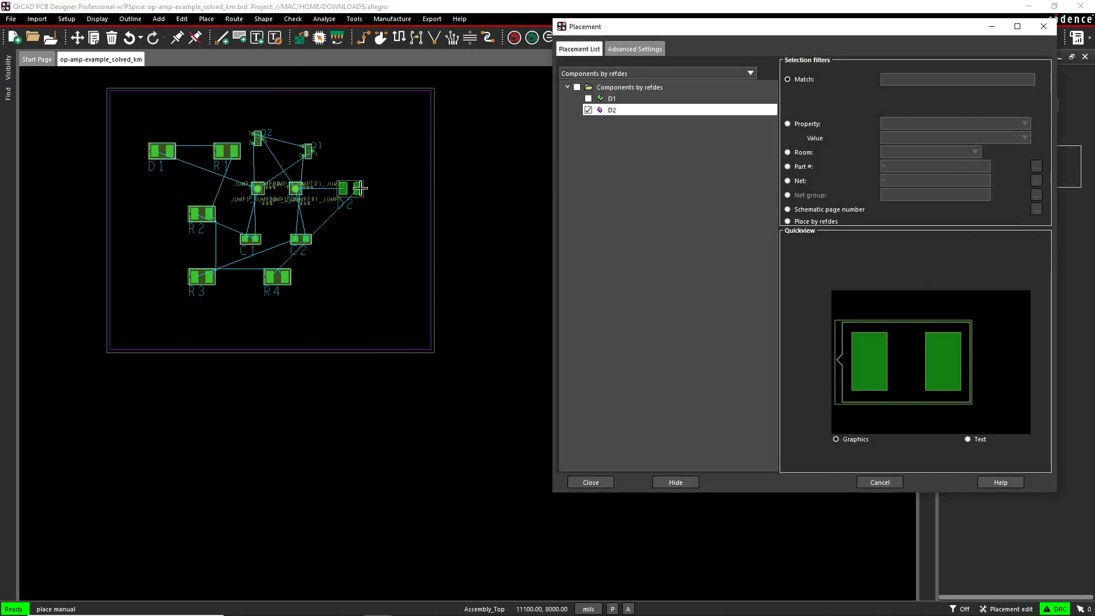
{"action": "left_click", "coordinate": [359, 188]}
{"action": "left_click", "coordinate": [603, 483]}
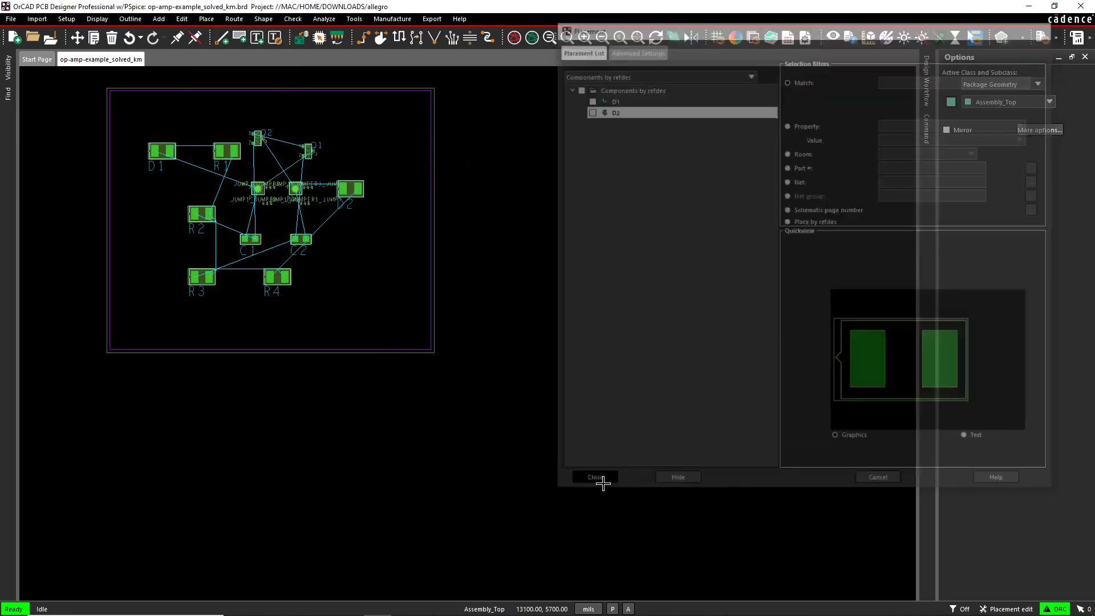
{"action": "right_click", "coordinate": [522, 193]}
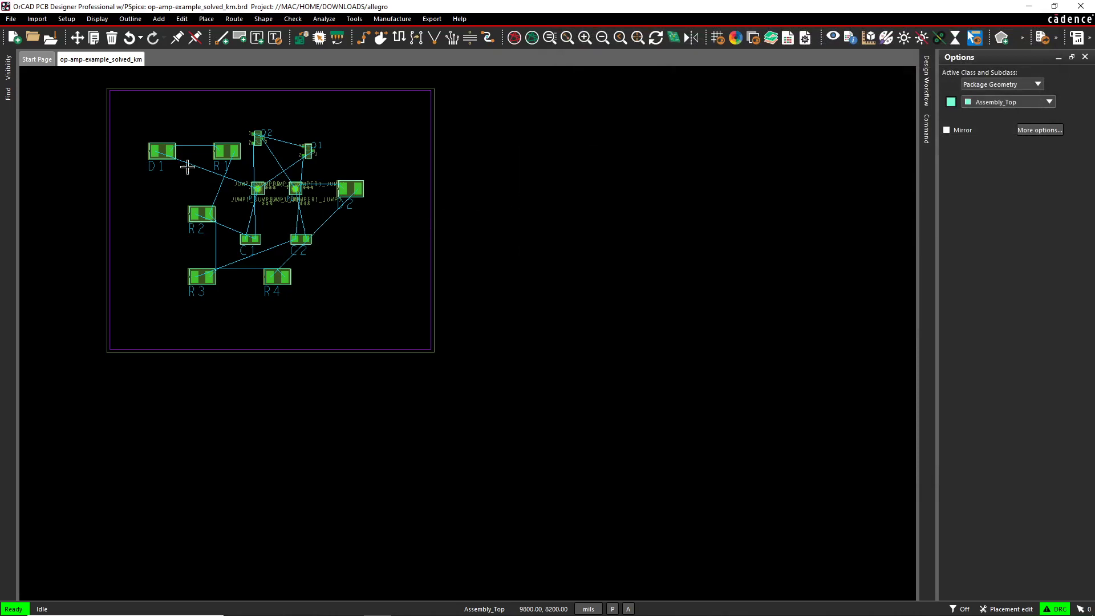
{"action": "scroll", "coordinate": [108, 156], "scroll_direction": "up", "scroll_amount": 1}
{"action": "scroll", "coordinate": [171, 156], "scroll_direction": "up", "scroll_amount": 2}
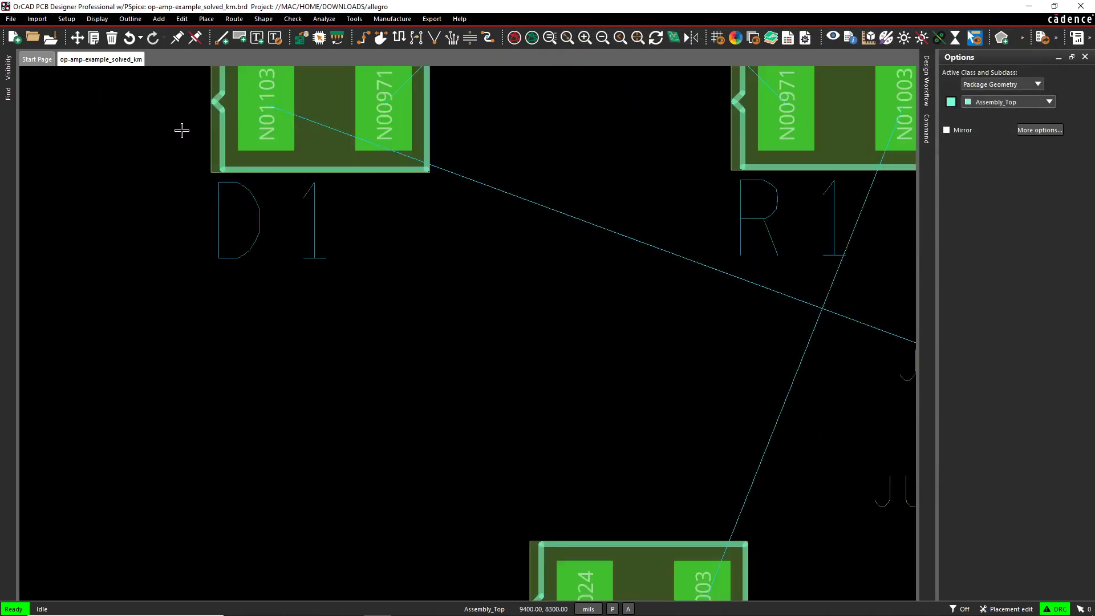
{"action": "scroll", "coordinate": [181, 130], "scroll_direction": "down", "scroll_amount": 1}
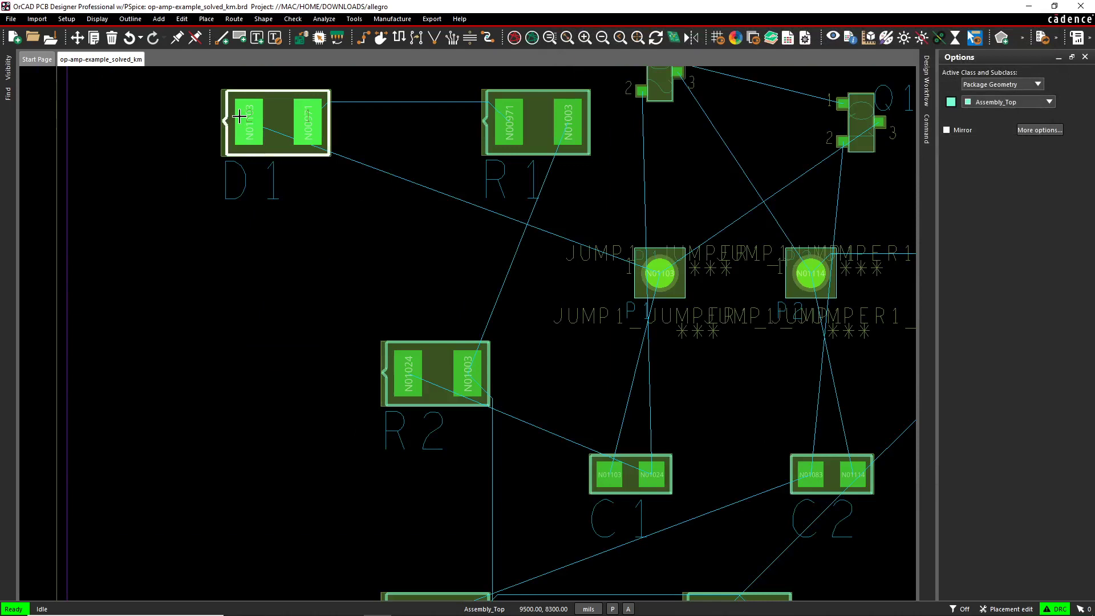
Step: Switch PCB Designer to Placement Edit application mode
{"action": "right_click", "coordinate": [239, 274]}
{"action": "left_click", "coordinate": [198, 284]}
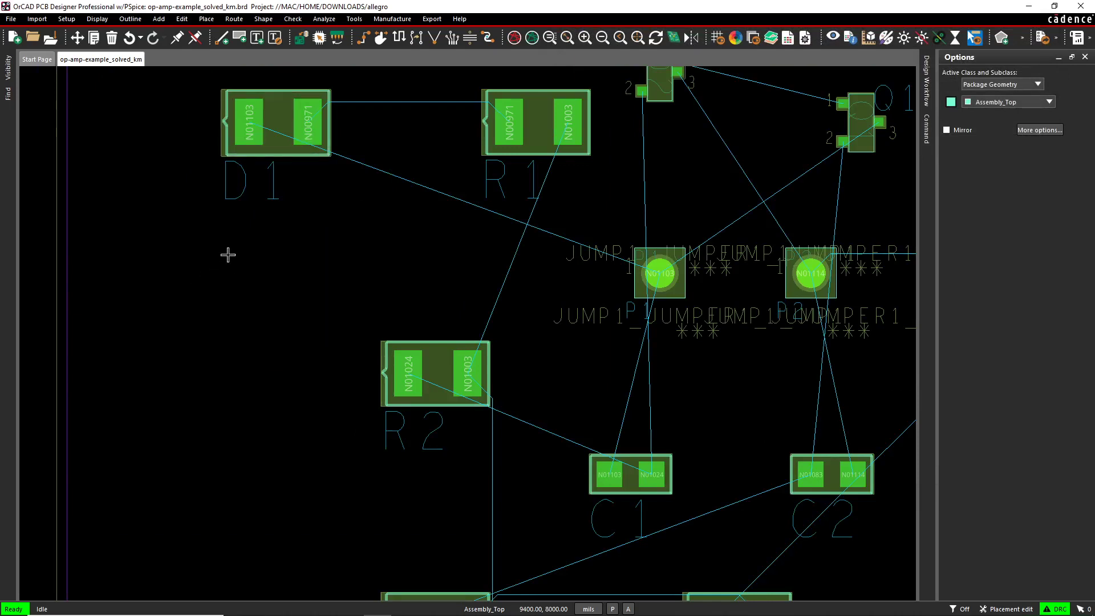
{"action": "right_click", "coordinate": [227, 252]}
{"action": "mouse_move", "coordinate": [263, 279]}
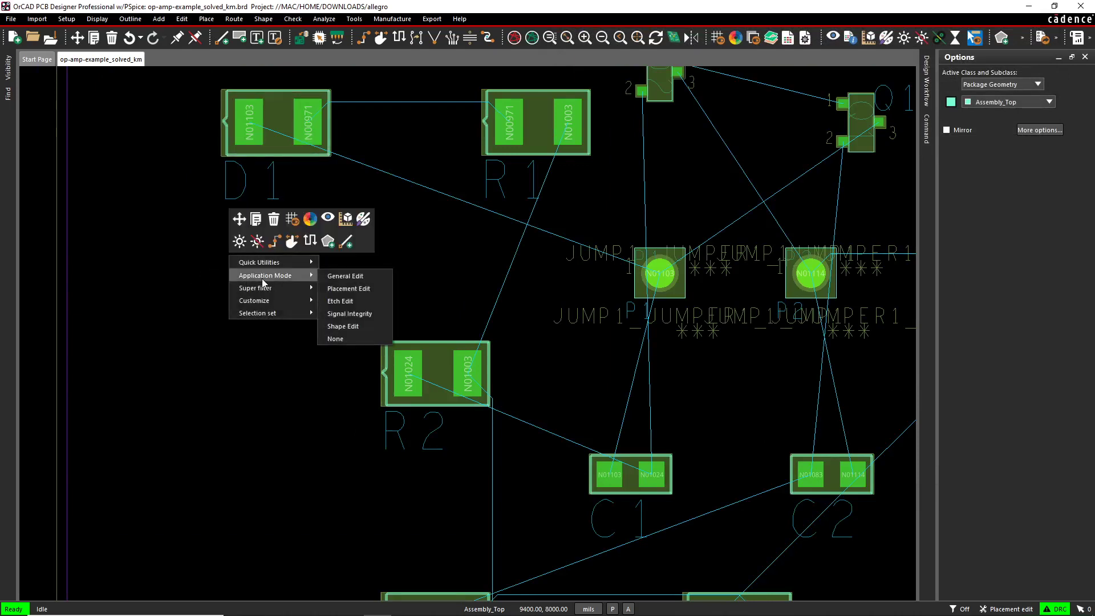
{"action": "left_click", "coordinate": [349, 288]}
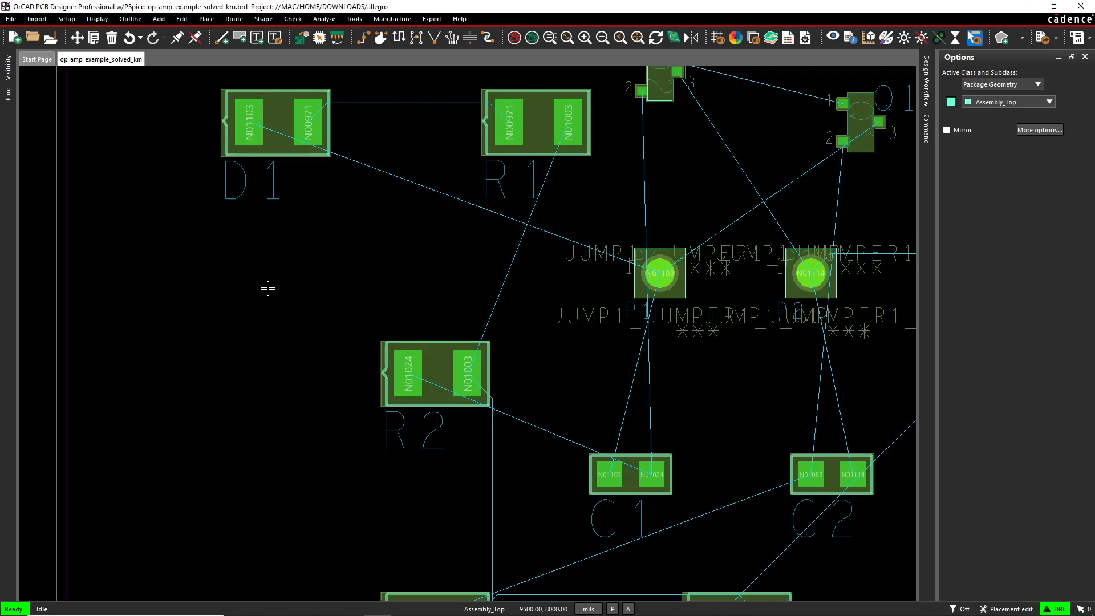
Step: Move D1 to the top-left of the board beside R1 and finish the move with Done
{"action": "right_click", "coordinate": [270, 101]}
{"action": "left_click", "coordinate": [266, 119]}
{"action": "right_click", "coordinate": [243, 95]}
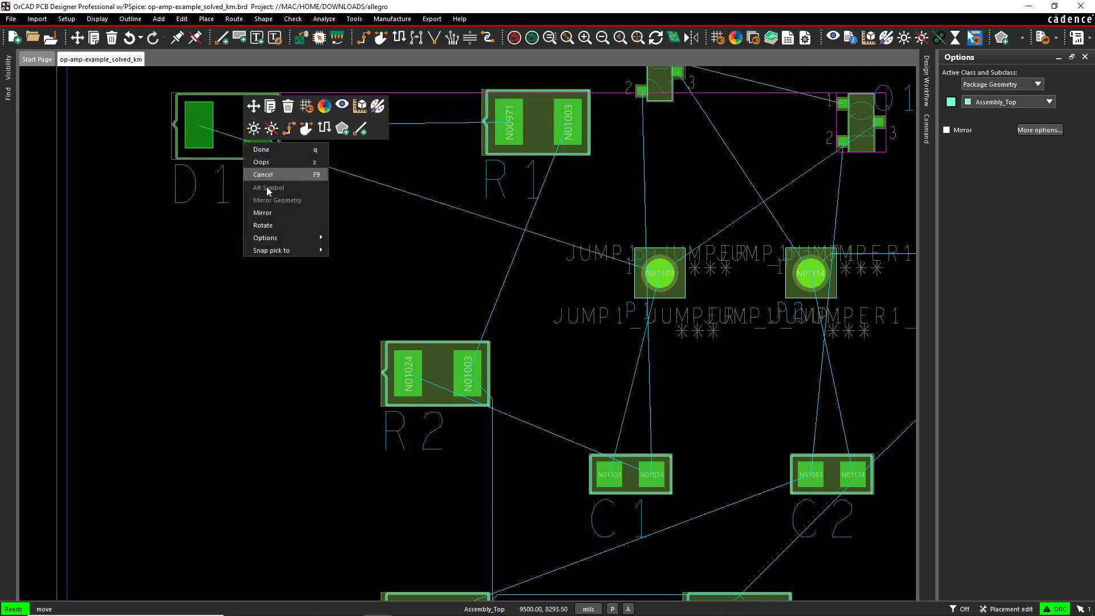
{"action": "left_click", "coordinate": [259, 149]}
{"action": "right_click", "coordinate": [262, 112]}
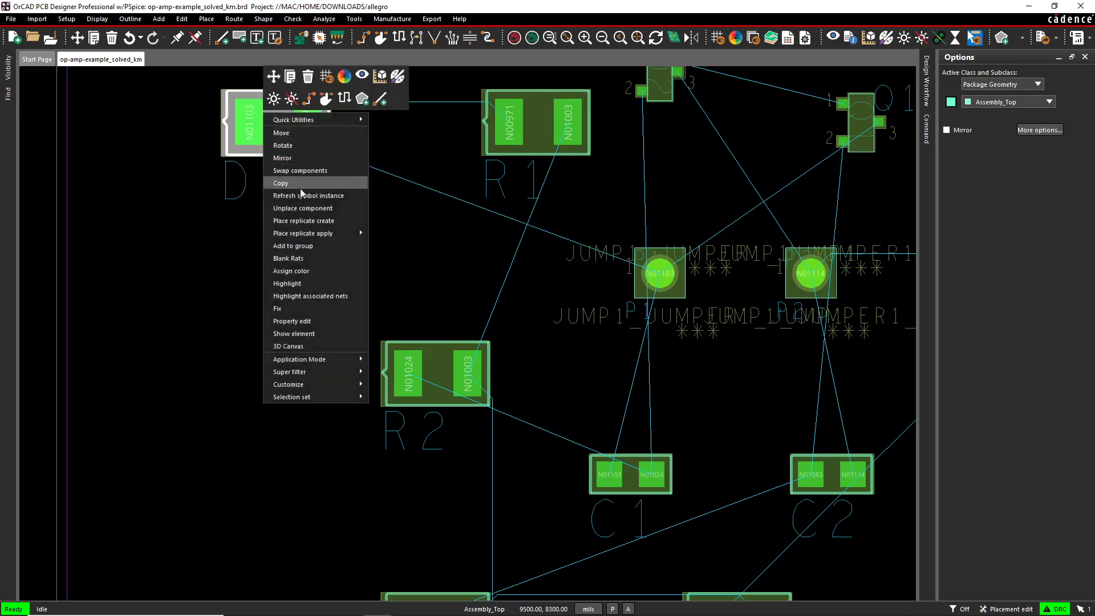
{"action": "left_click", "coordinate": [308, 334]}
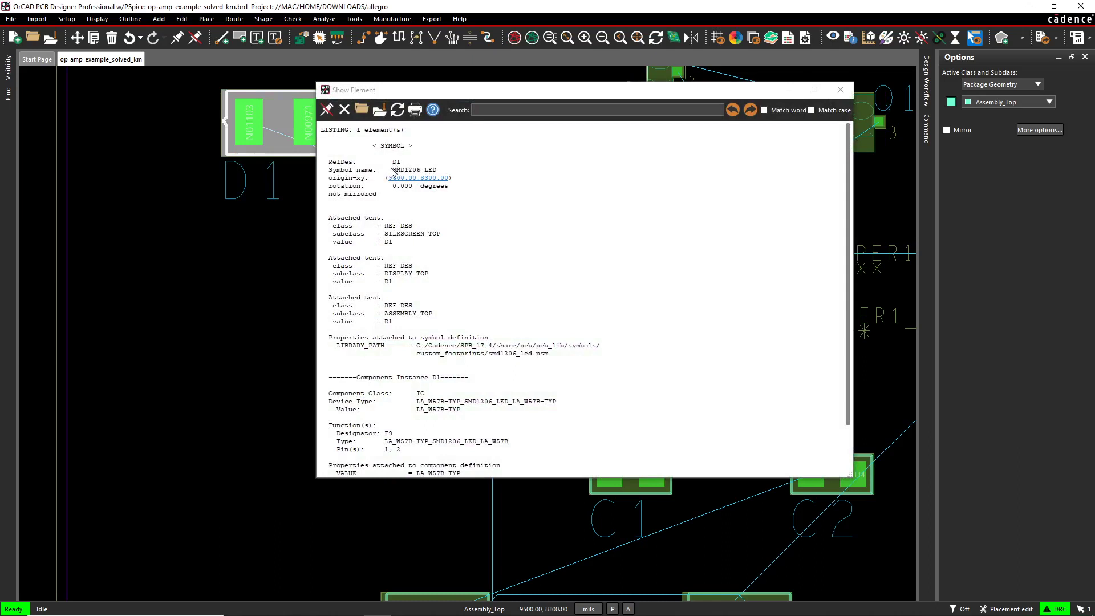
{"action": "left_click_drag", "start_coordinate": [392, 171], "coordinate": [437, 176]}
{"action": "left_click", "coordinate": [440, 173]}
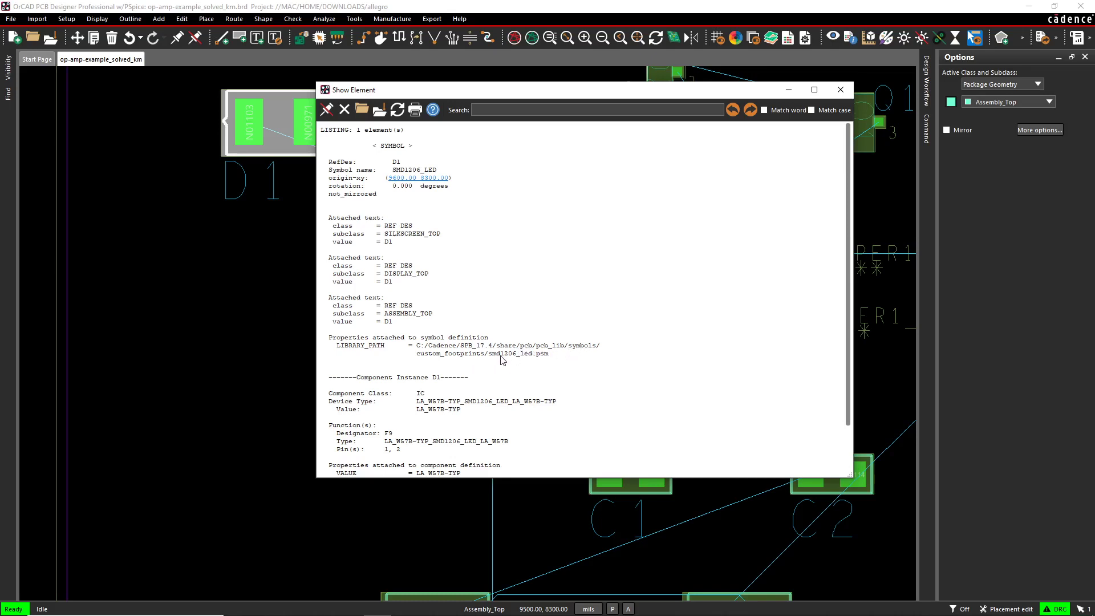
{"action": "scroll", "coordinate": [537, 359], "scroll_direction": "down", "scroll_amount": 2}
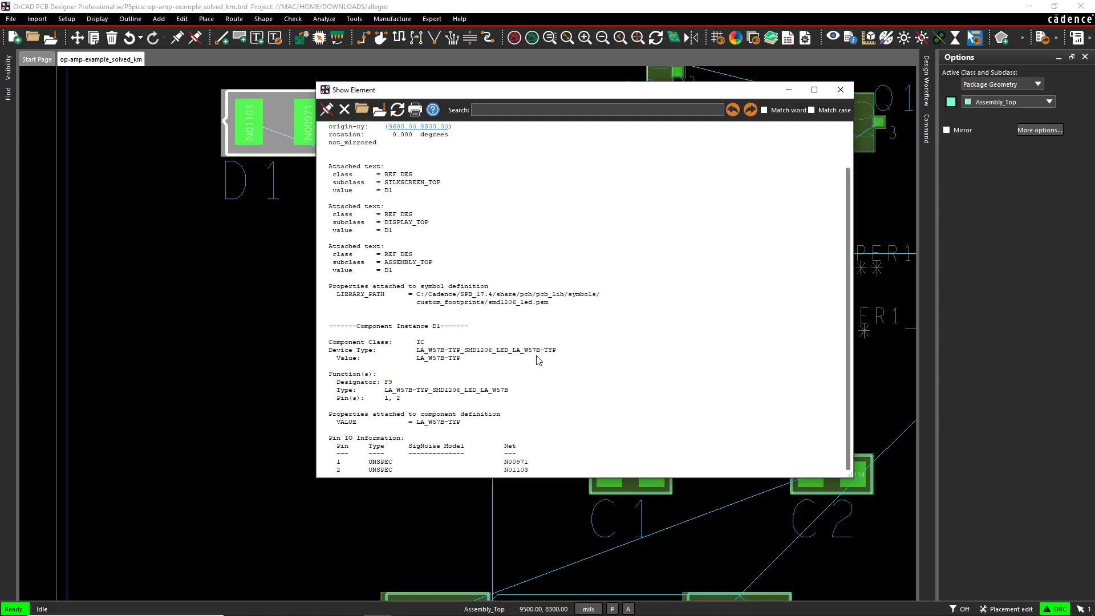
{"action": "left_click", "coordinate": [840, 90]}
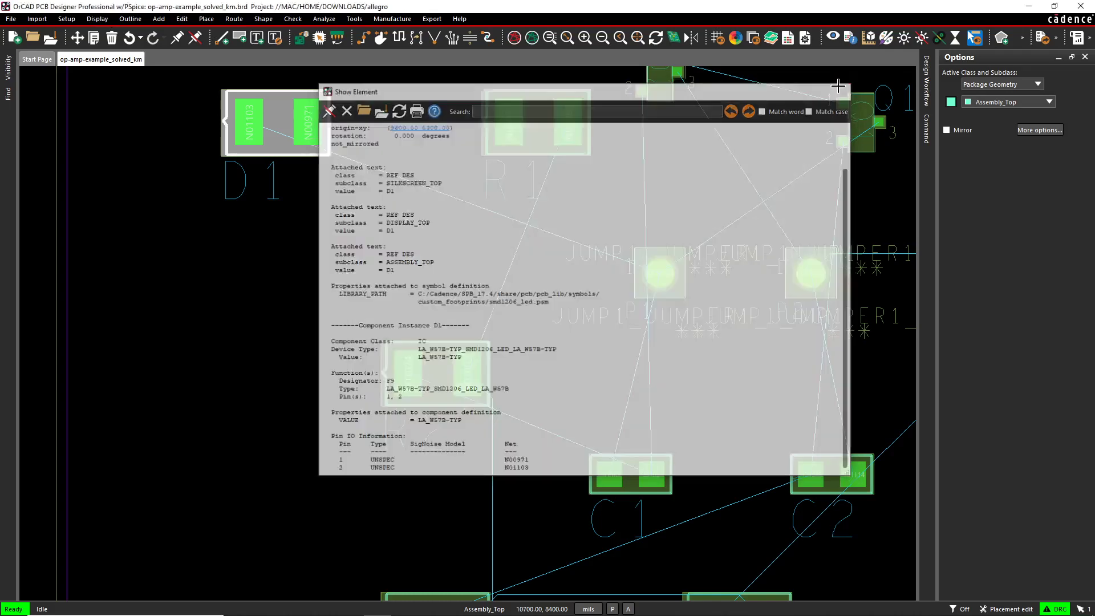
Step: Save the board, overwriting op-amp-example_solved_km.brd, and close PCB Designer
{"action": "scroll", "coordinate": [321, 290], "scroll_direction": "down", "scroll_amount": 3}
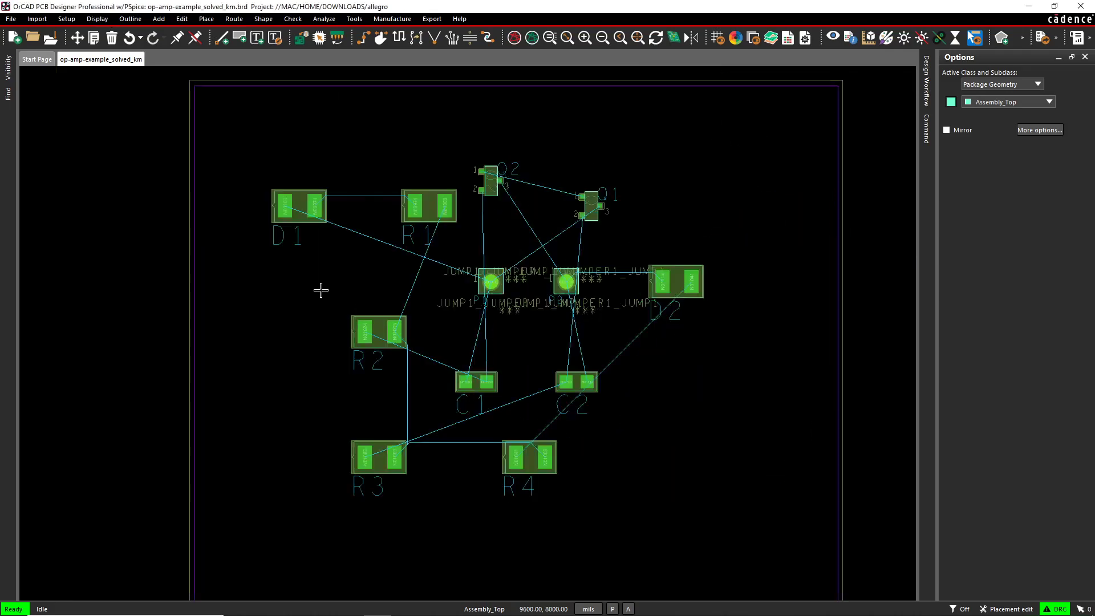
{"action": "scroll", "coordinate": [321, 291], "scroll_direction": "up", "scroll_amount": 1}
{"action": "left_click", "coordinate": [51, 39]}
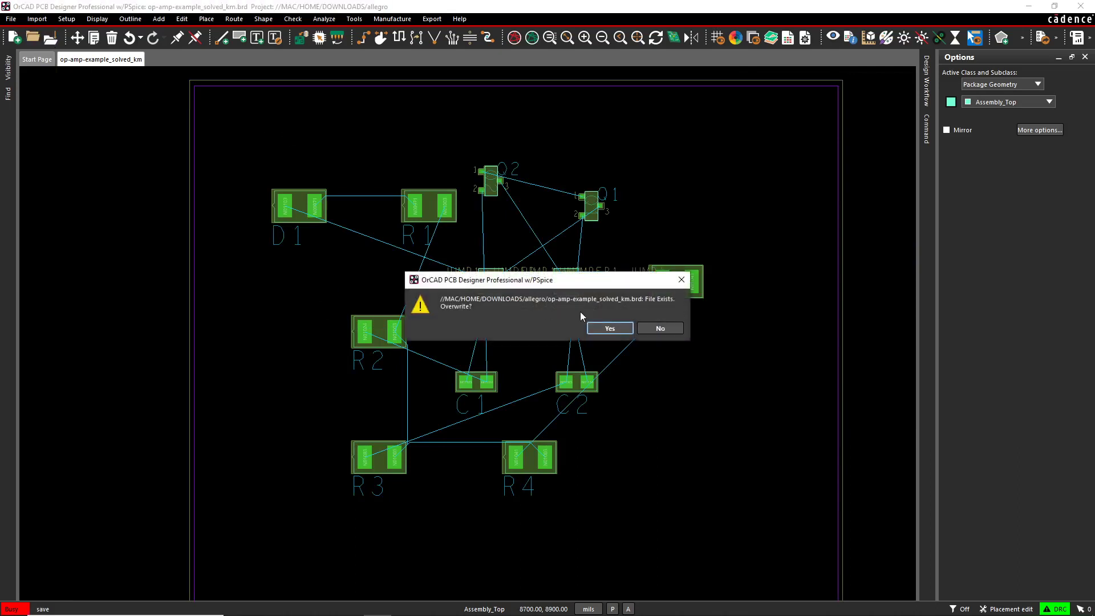
{"action": "left_click", "coordinate": [621, 327]}
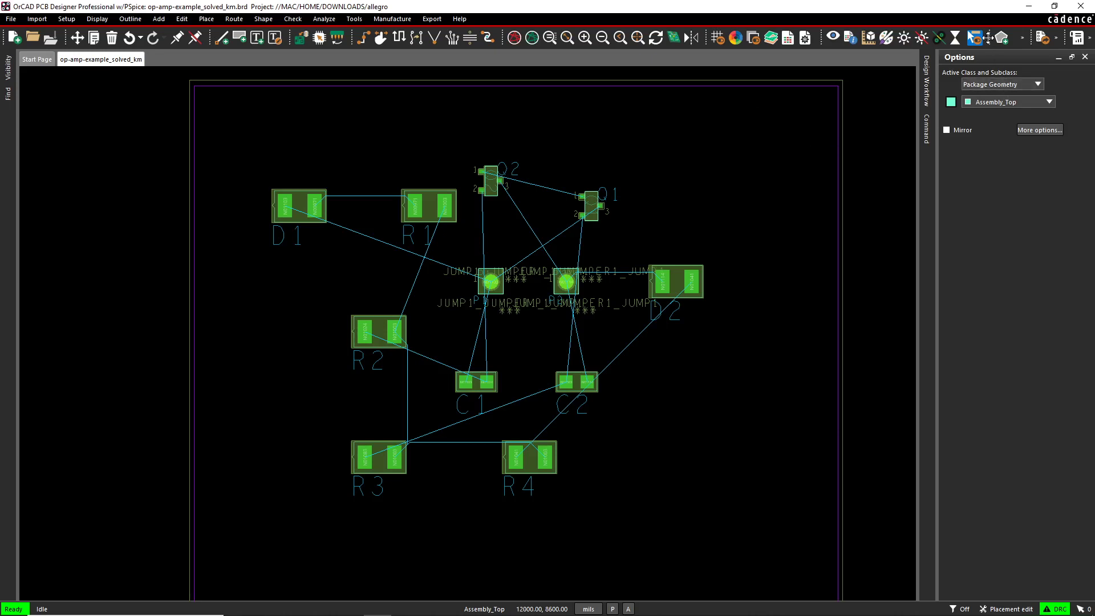
{"action": "left_click", "coordinate": [1077, 7]}
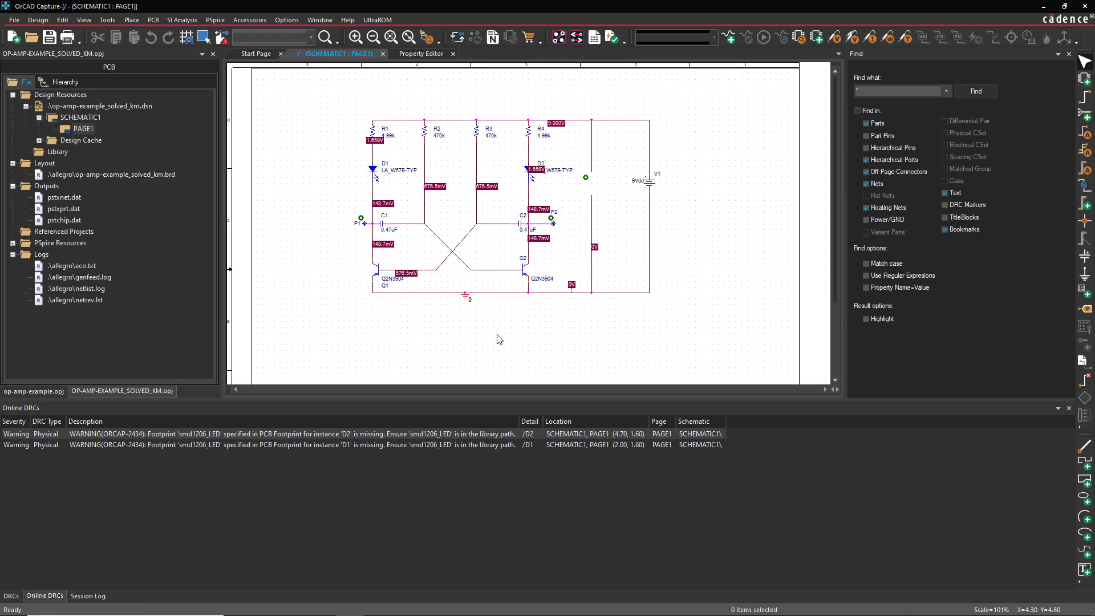
Step: Show the Session Log, ending with the ORPCBFLOW DoOpenBoard success messages
{"action": "mouse_move", "coordinate": [373, 615]}
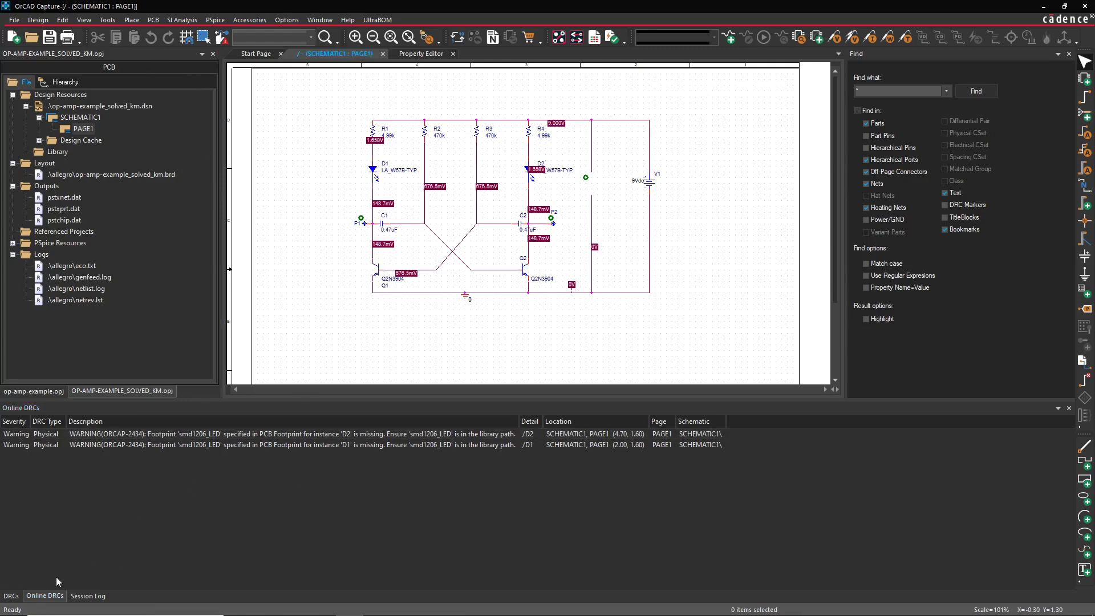
{"action": "left_click", "coordinate": [80, 596]}
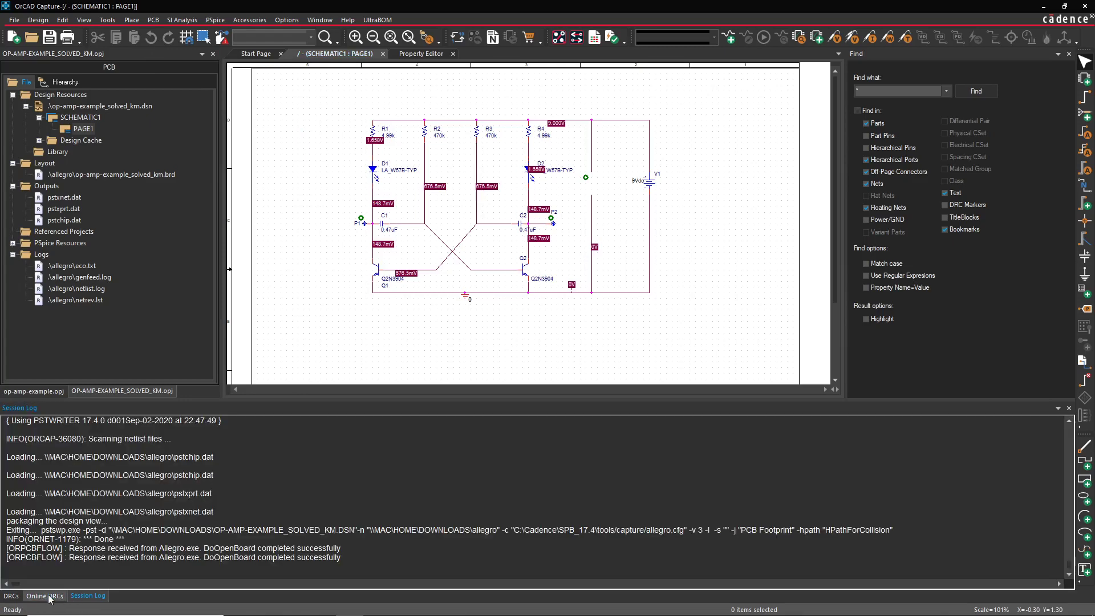
Step: Close the op-amp-example_solved_km project and reopen it from the recent projects
{"action": "left_click", "coordinate": [50, 596]}
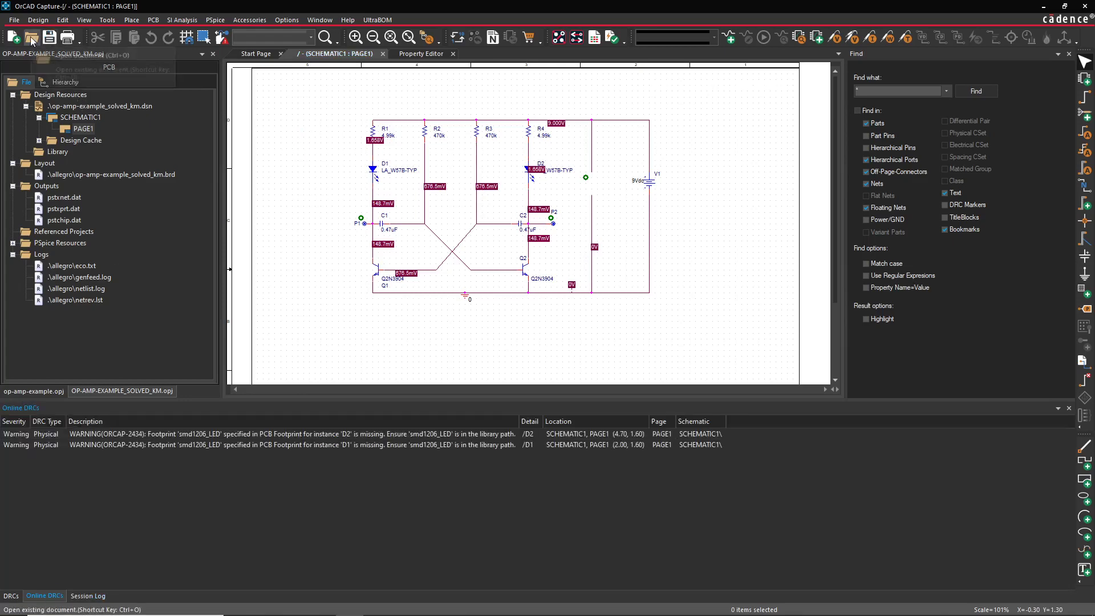
{"action": "left_click", "coordinate": [212, 54]}
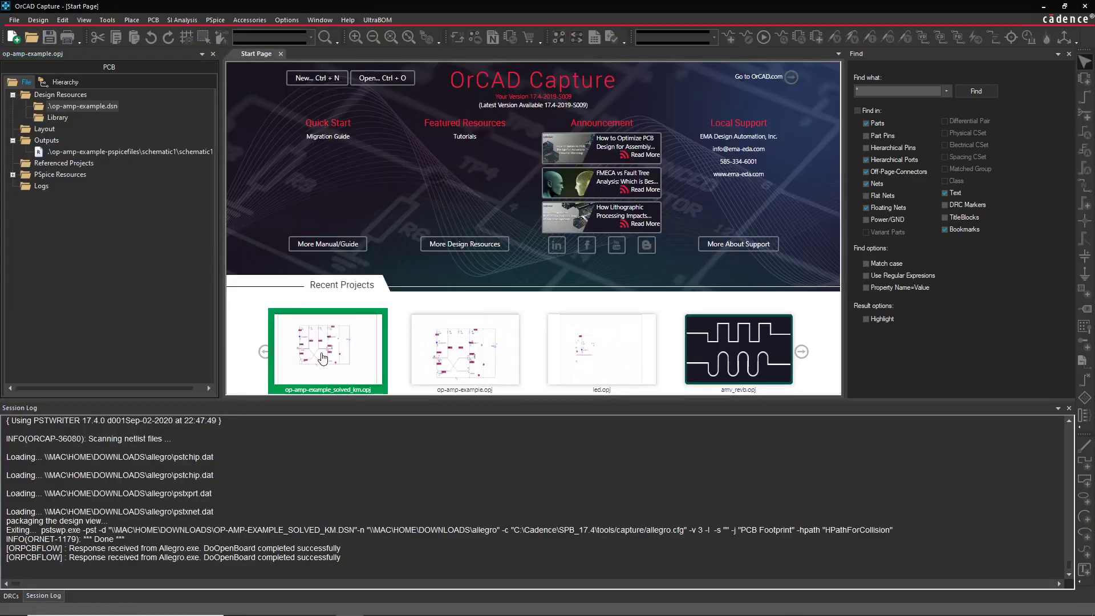
{"action": "left_click", "coordinate": [322, 358]}
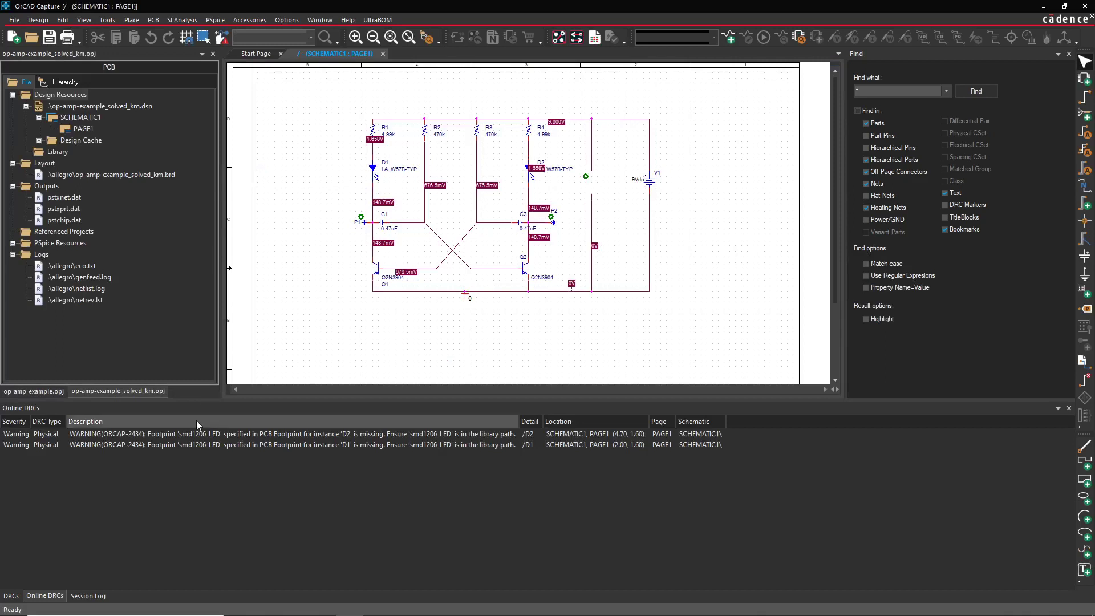
Step: Check the D2 missing-footprint warning in Online DRCs, then exit Capture to restart it
{"action": "left_click", "coordinate": [142, 546]}
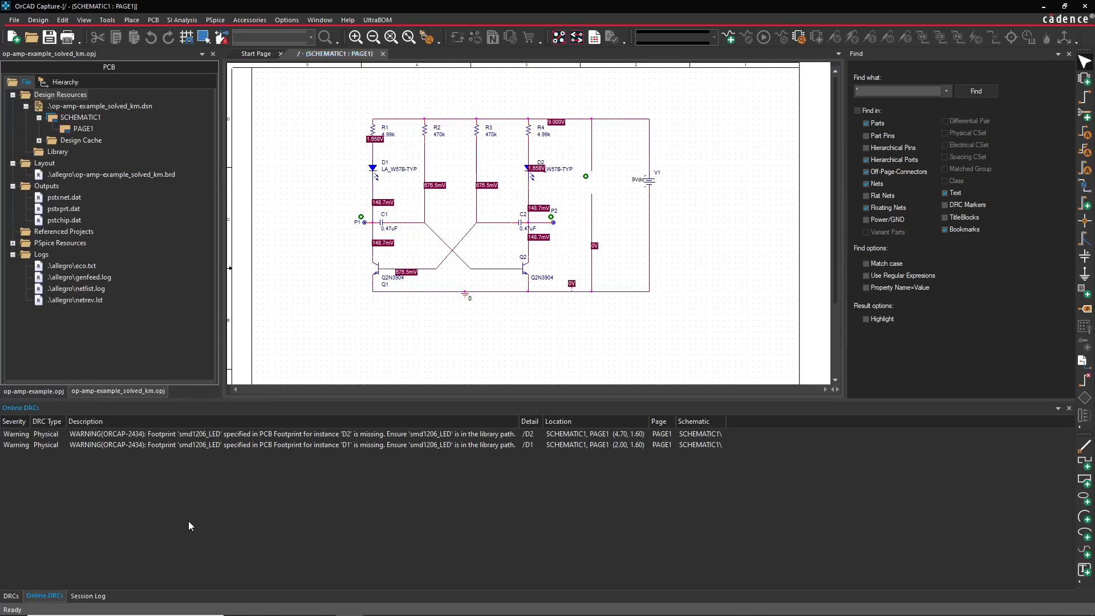
{"action": "left_click", "coordinate": [182, 436]}
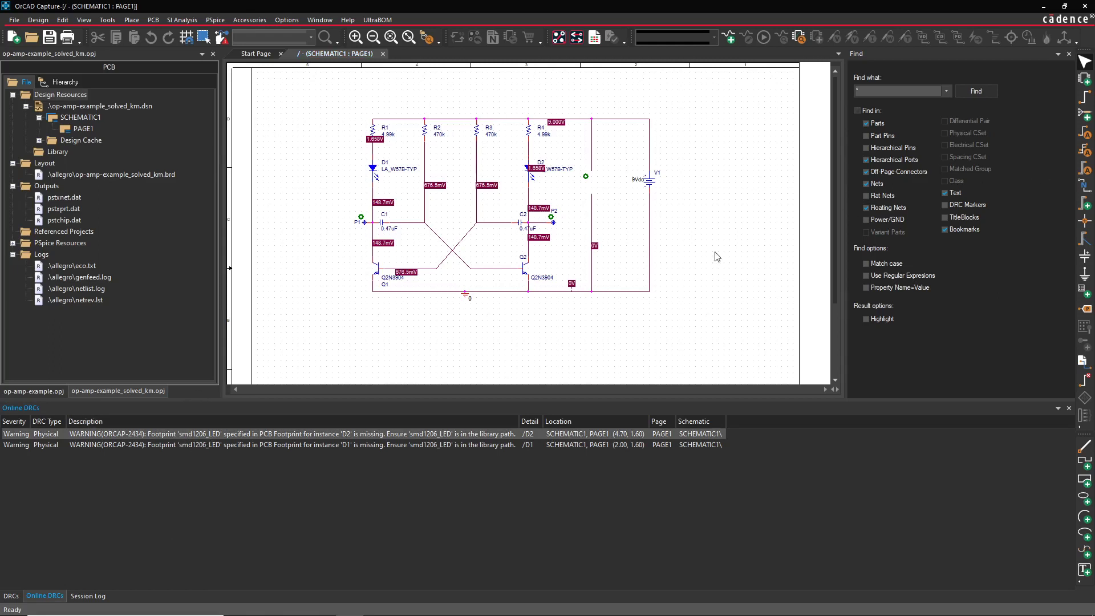
{"action": "left_click", "coordinate": [620, 261]}
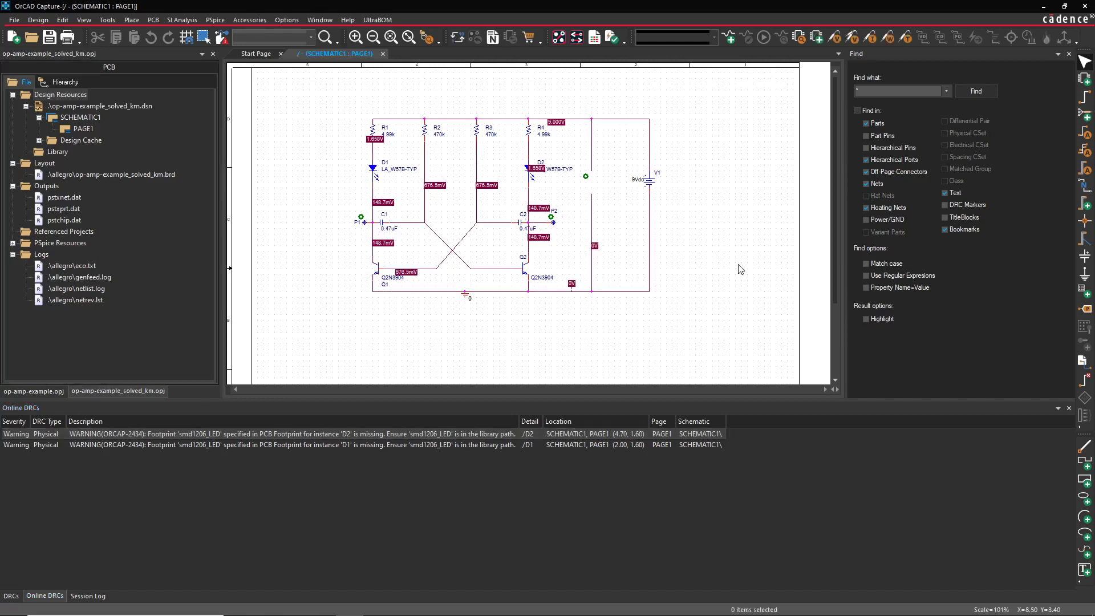
{"action": "left_click", "coordinate": [1086, 7]}
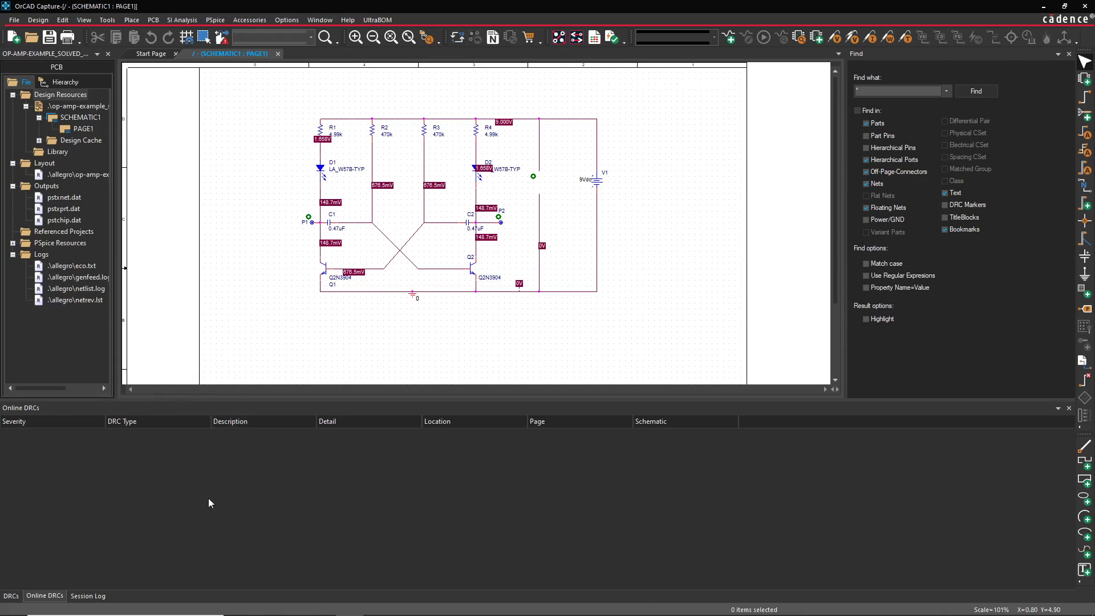
Step: Confirm the Online DRCs list is empty and zoom the schematic to about 164%
{"action": "left_click", "coordinate": [223, 513]}
{"action": "mouse_move", "coordinate": [68, 615]}
{"action": "left_click_drag", "start_coordinate": [303, 107], "coordinate": [387, 227]}
{"action": "scroll", "coordinate": [317, 259], "scroll_direction": "up", "scroll_amount": 3, "text": "ctrl"}
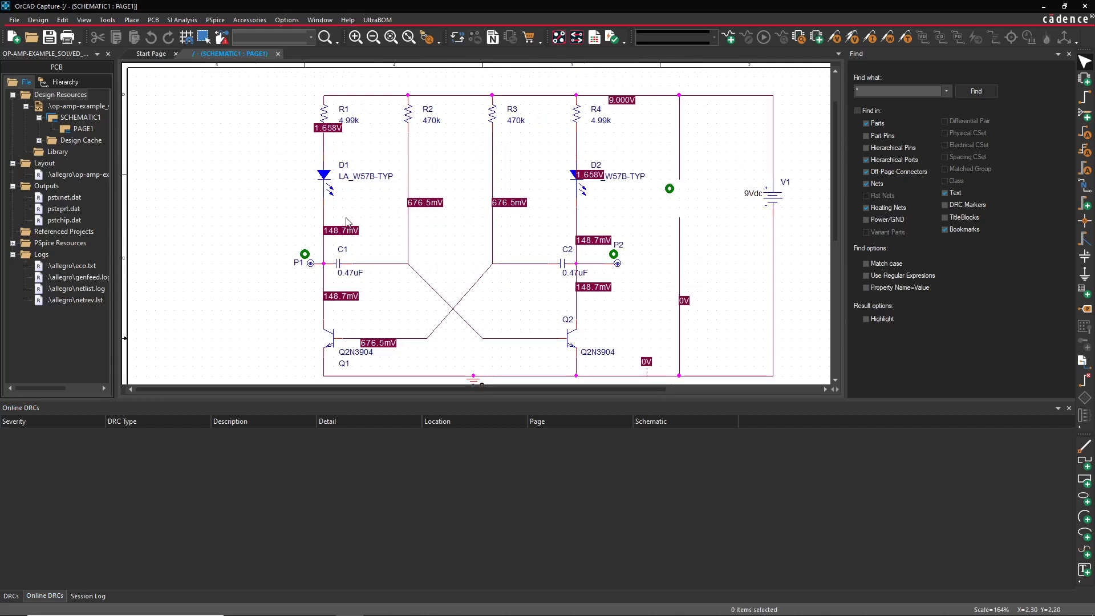
Step: Preview Q1's SOT23 footprint in a widened Footprint Viewer
{"action": "right_click", "coordinate": [330, 339]}
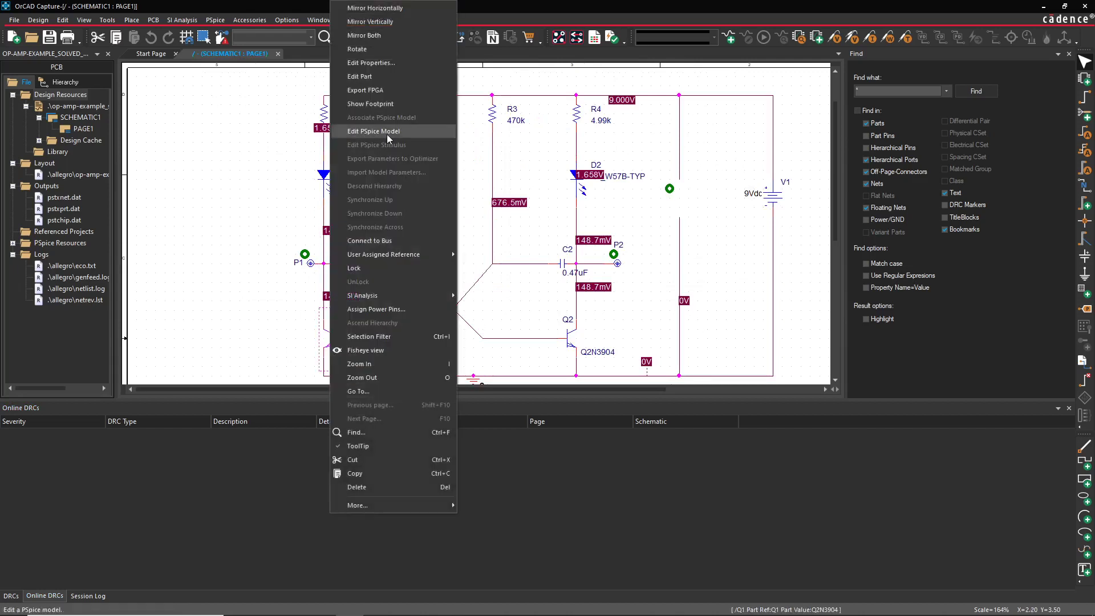
{"action": "left_click", "coordinate": [388, 110]}
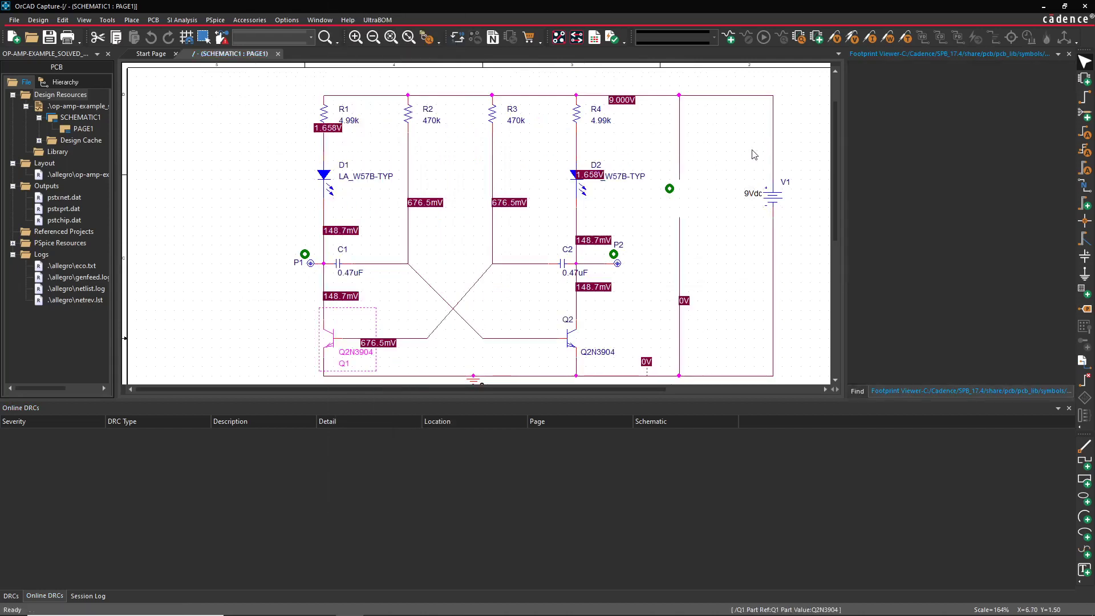
{"action": "left_click_drag", "start_coordinate": [847, 159], "coordinate": [801, 160]}
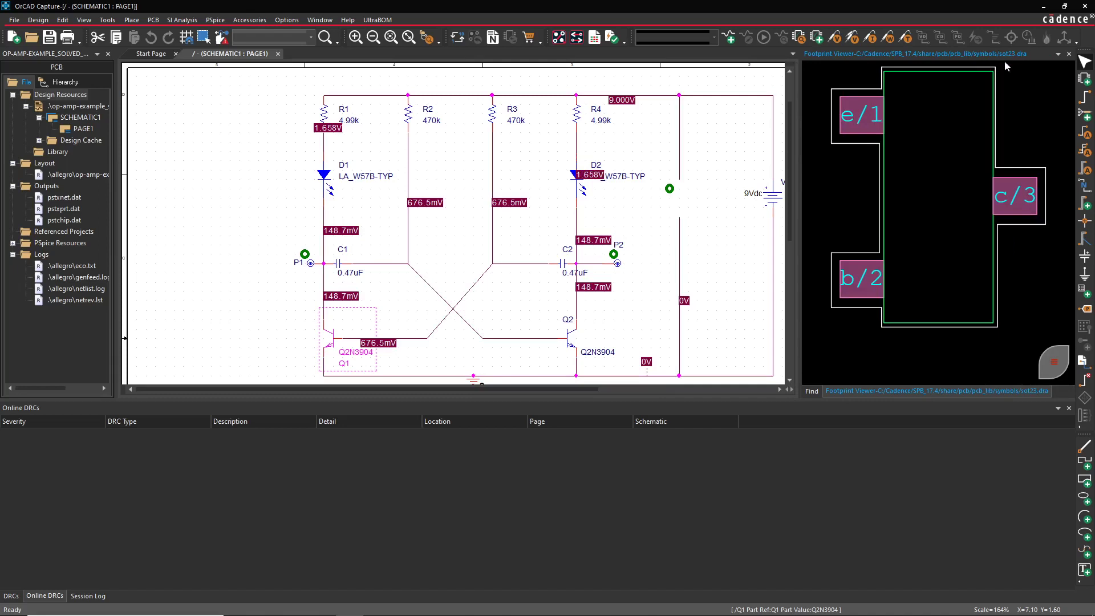
{"action": "left_click", "coordinate": [923, 193]}
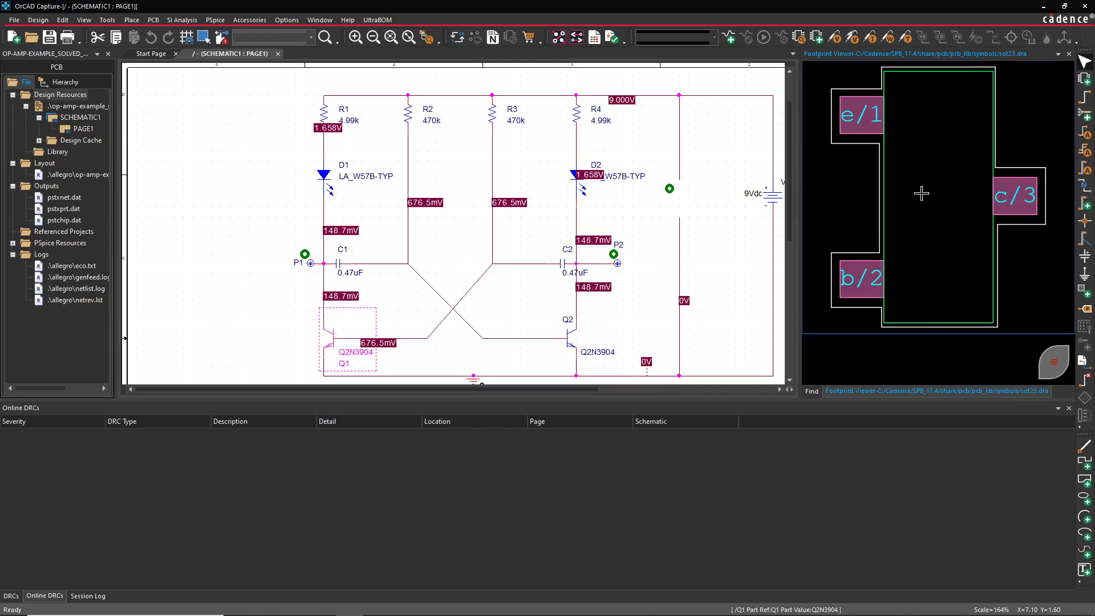
{"action": "left_click", "coordinate": [248, 187]}
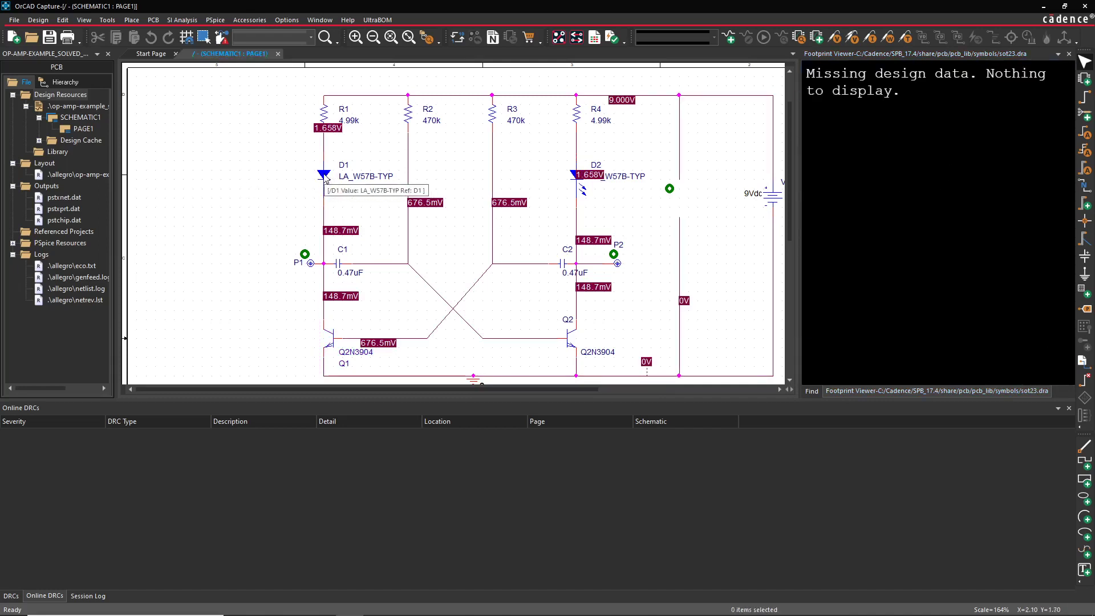
Step: Try showing LED D1's footprint, which yields 'Missing design data. Nothing to display.'
{"action": "left_click", "coordinate": [324, 176]}
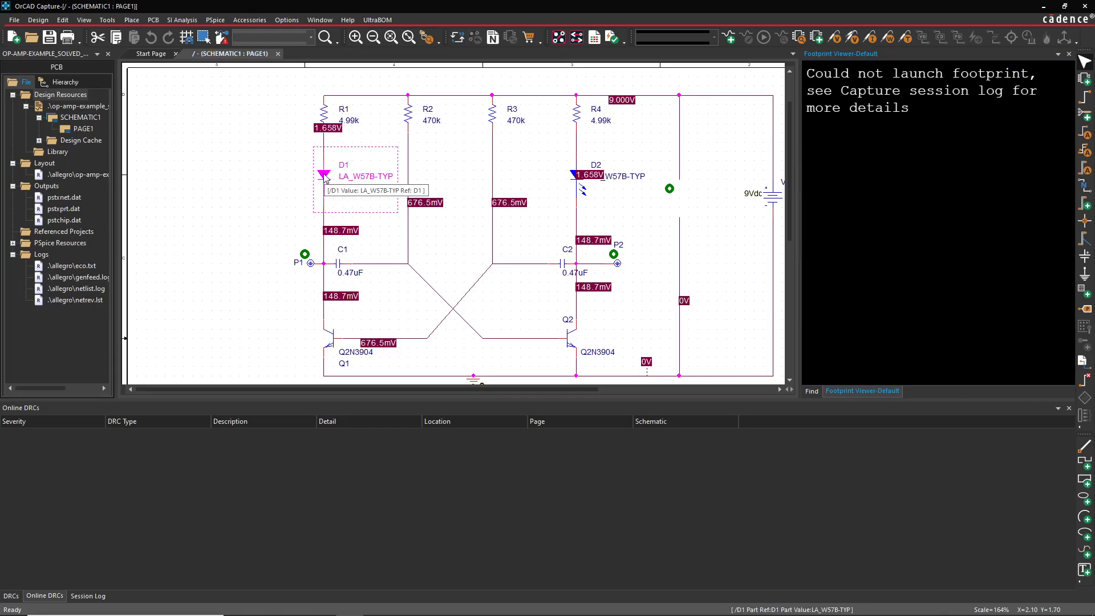
{"action": "right_click", "coordinate": [324, 176]}
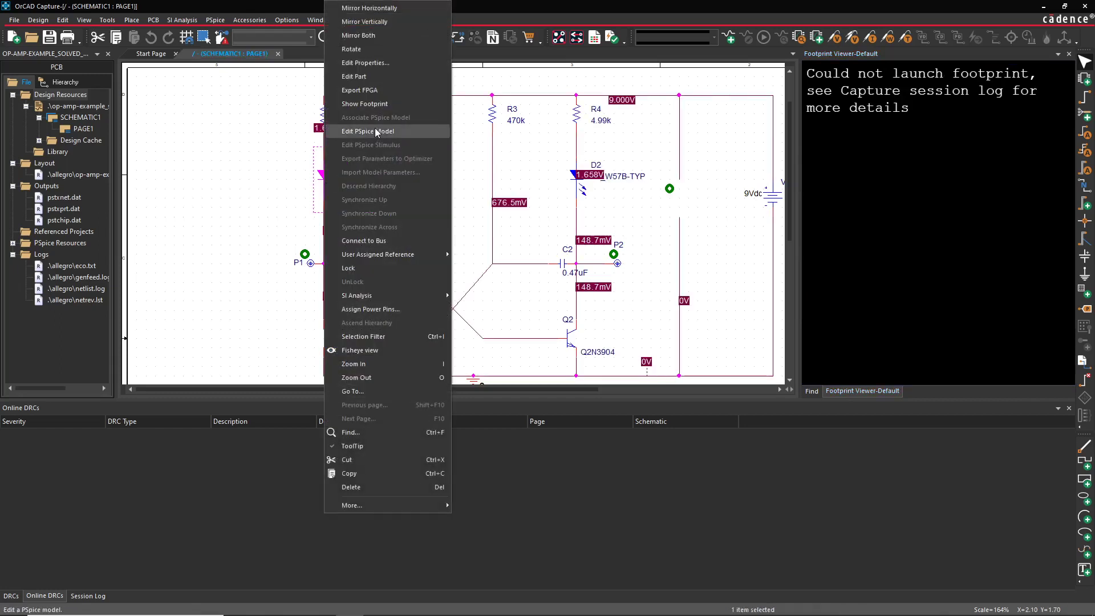
{"action": "left_click", "coordinate": [382, 105]}
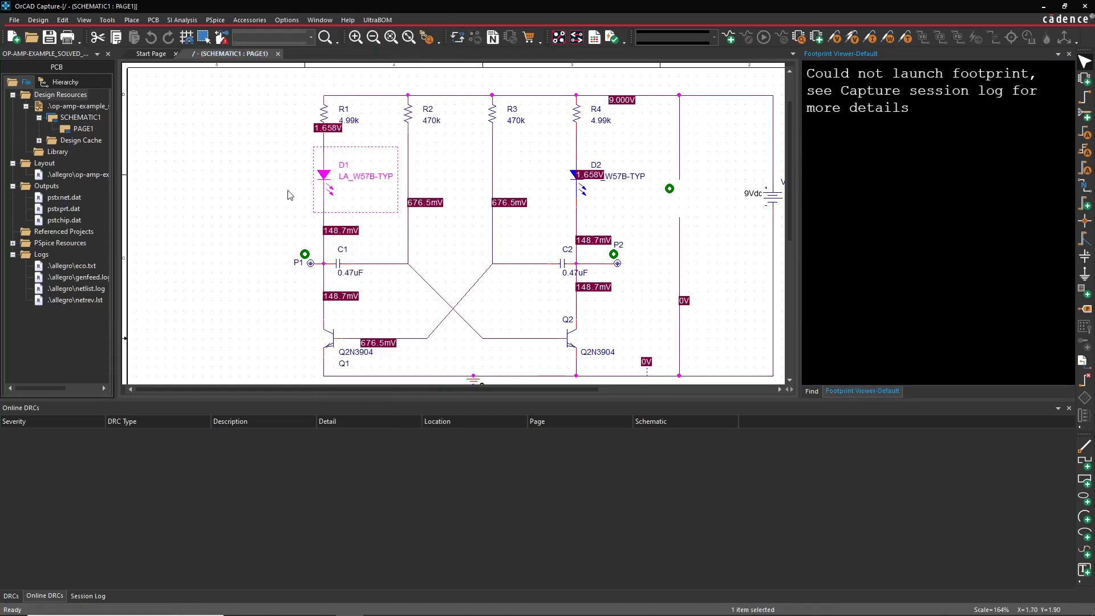
{"action": "left_click", "coordinate": [261, 167]}
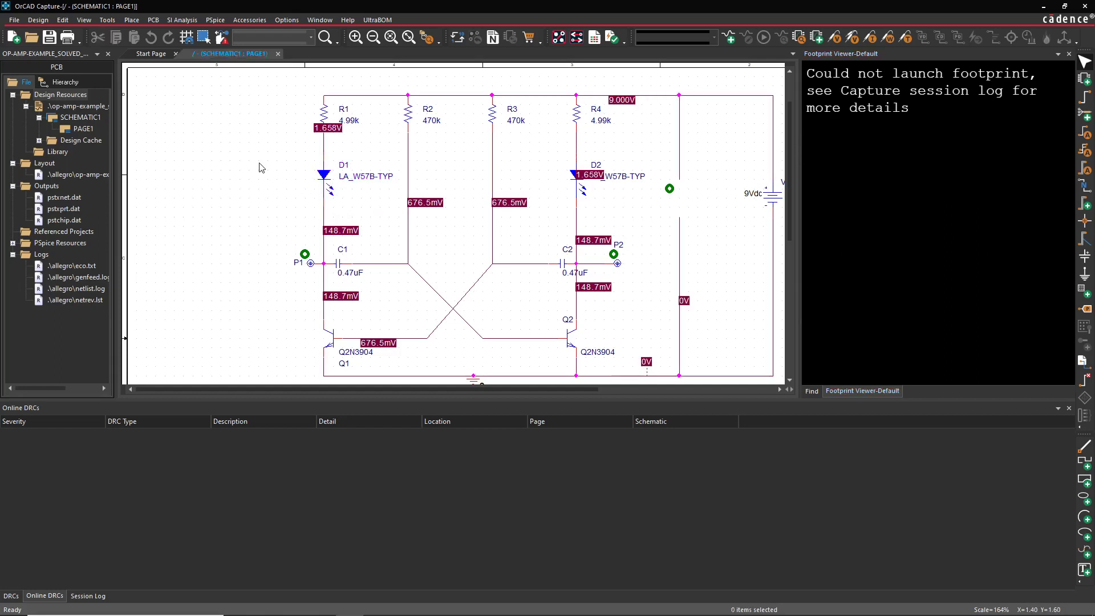
Step: Close the op-amp project and exit OrCAD Capture
{"action": "left_click", "coordinate": [108, 54]}
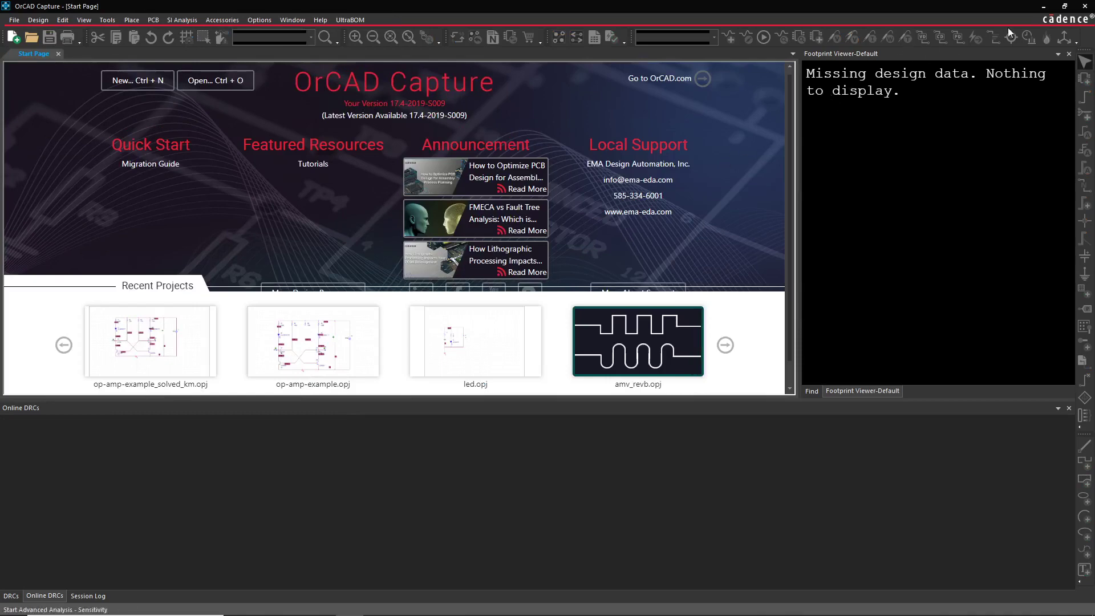
{"action": "left_click", "coordinate": [1083, 7]}
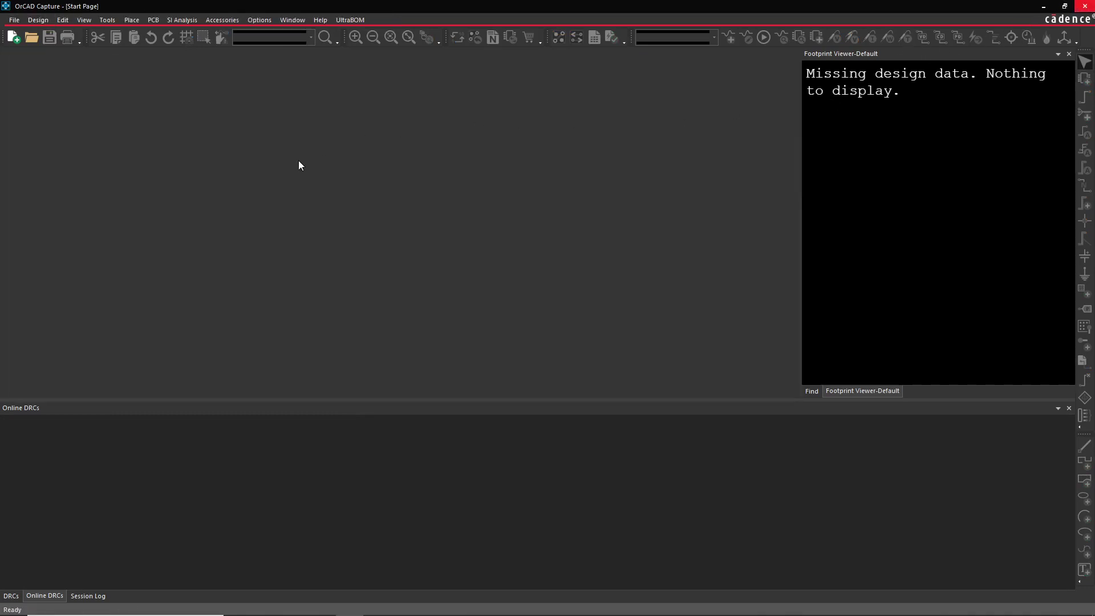